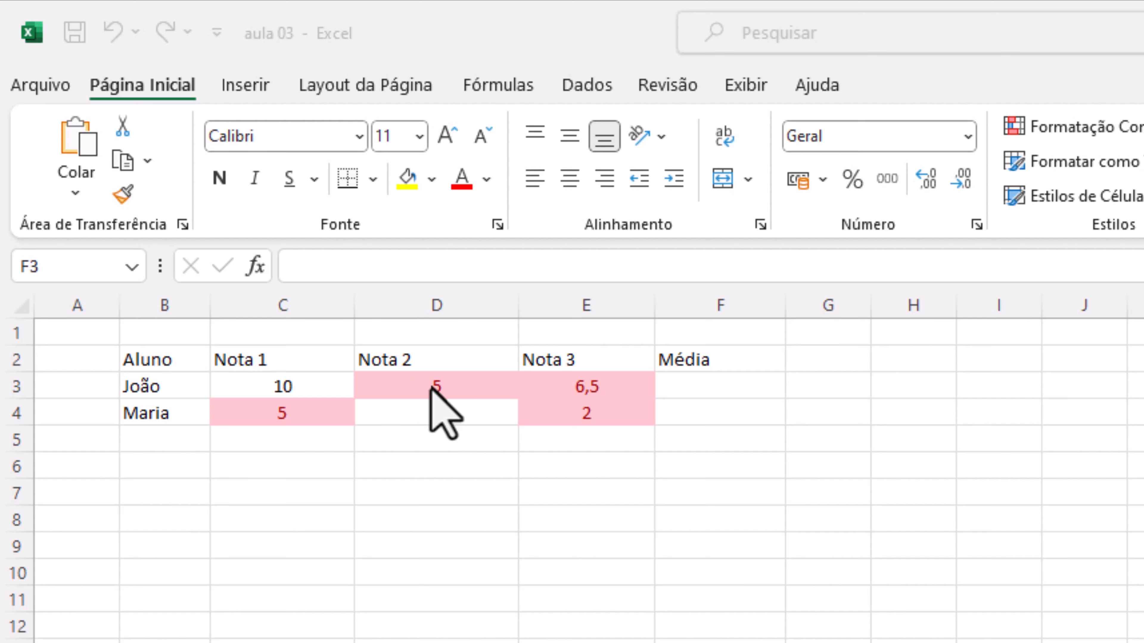
# Set the first student's Nota 1 grade in C3 to 2
pyautogui.click(454, 386)
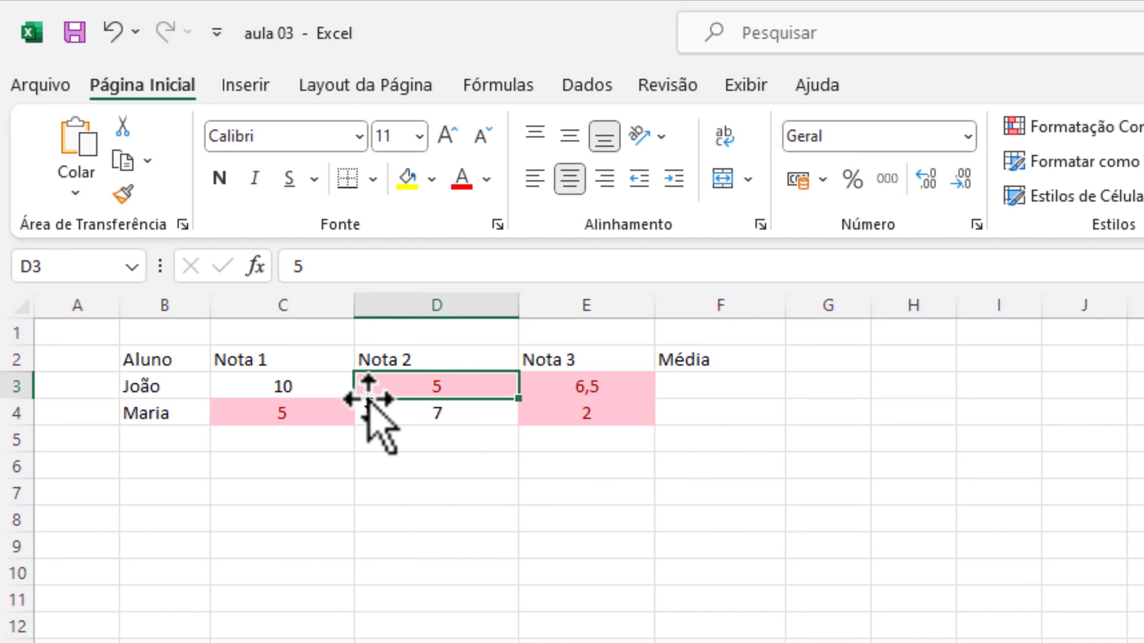
pyautogui.click(306, 395)
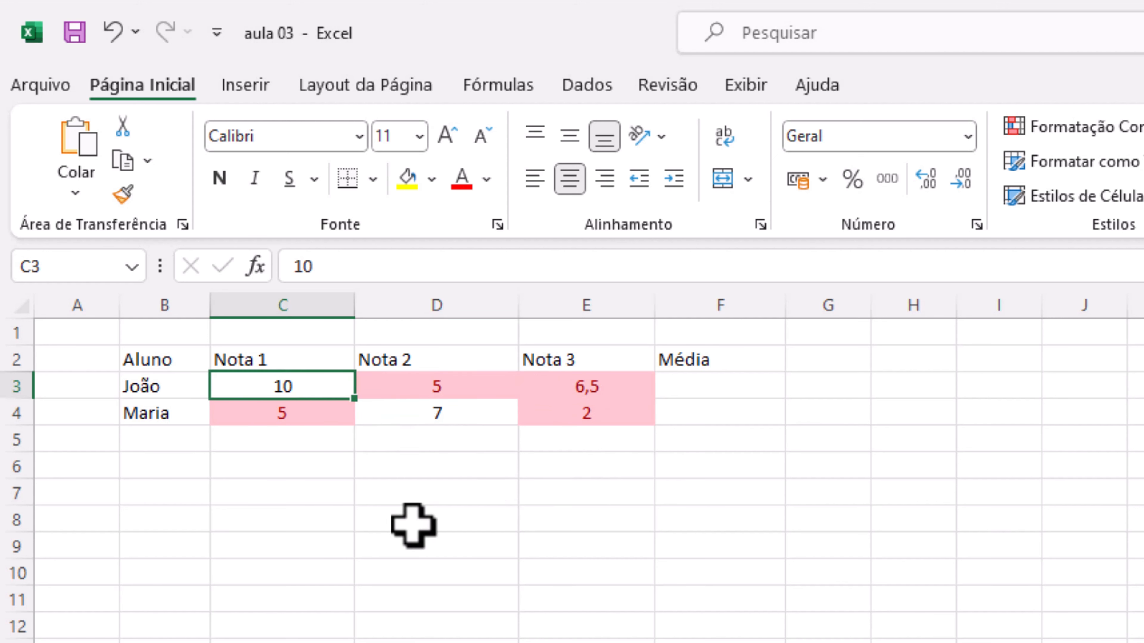
pyautogui.write('2')
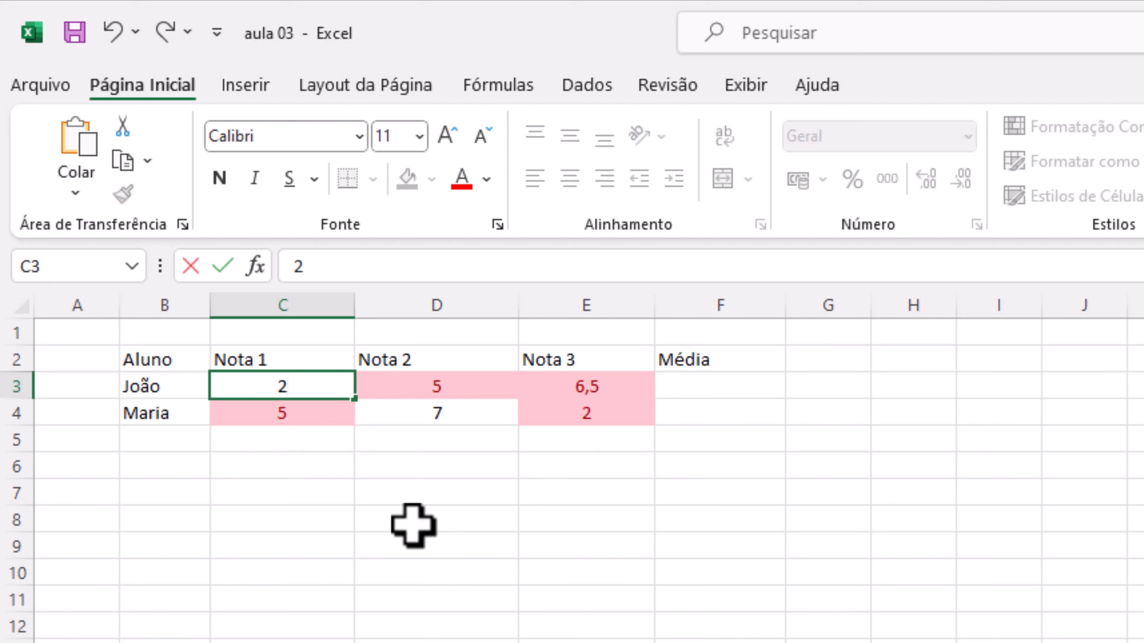
pyautogui.press('Return')
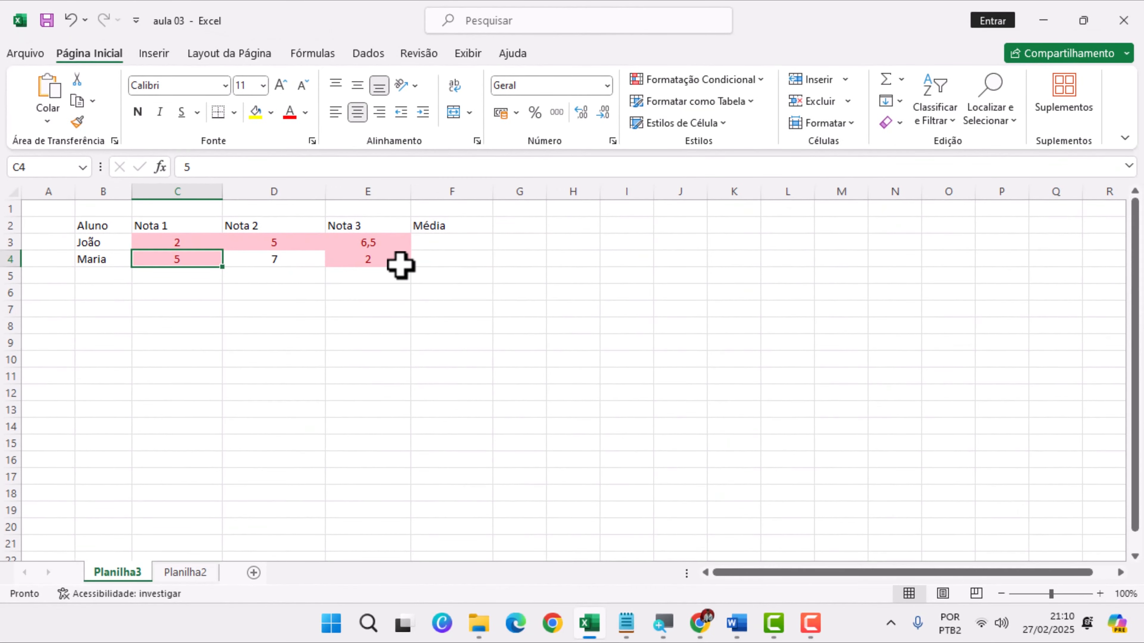
# Clear the Maior Gasto, Menor Gasto and Média results in F3:H5 of the Planilha2 sheet
pyautogui.click(180, 576)
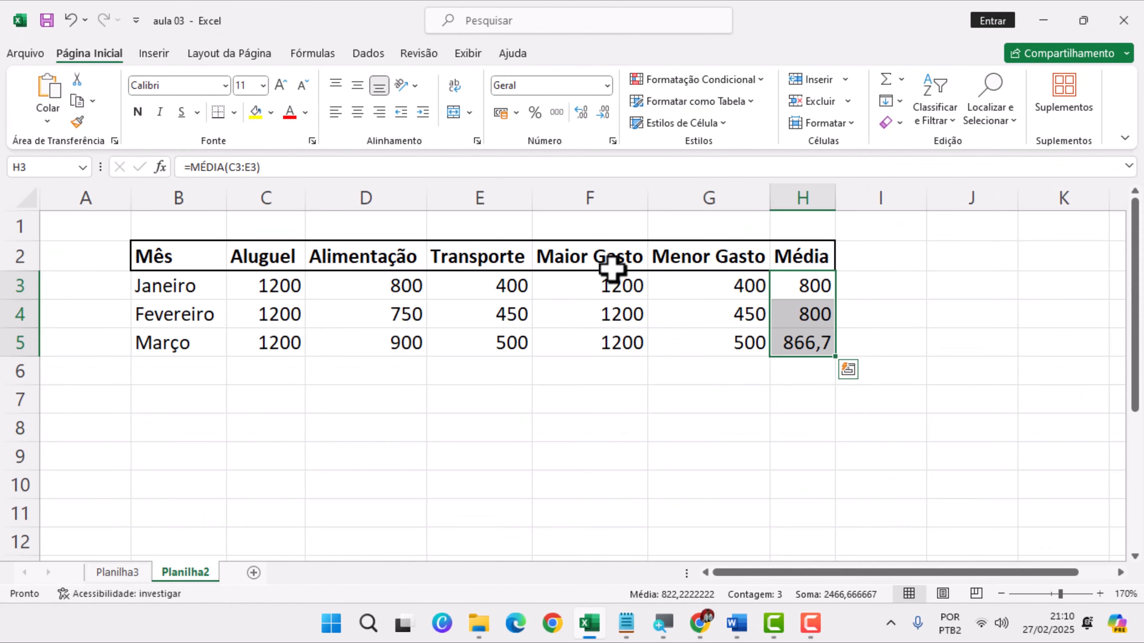
pyautogui.moveTo(605, 289); pyautogui.dragTo(793, 345)
pyautogui.press('Delete')
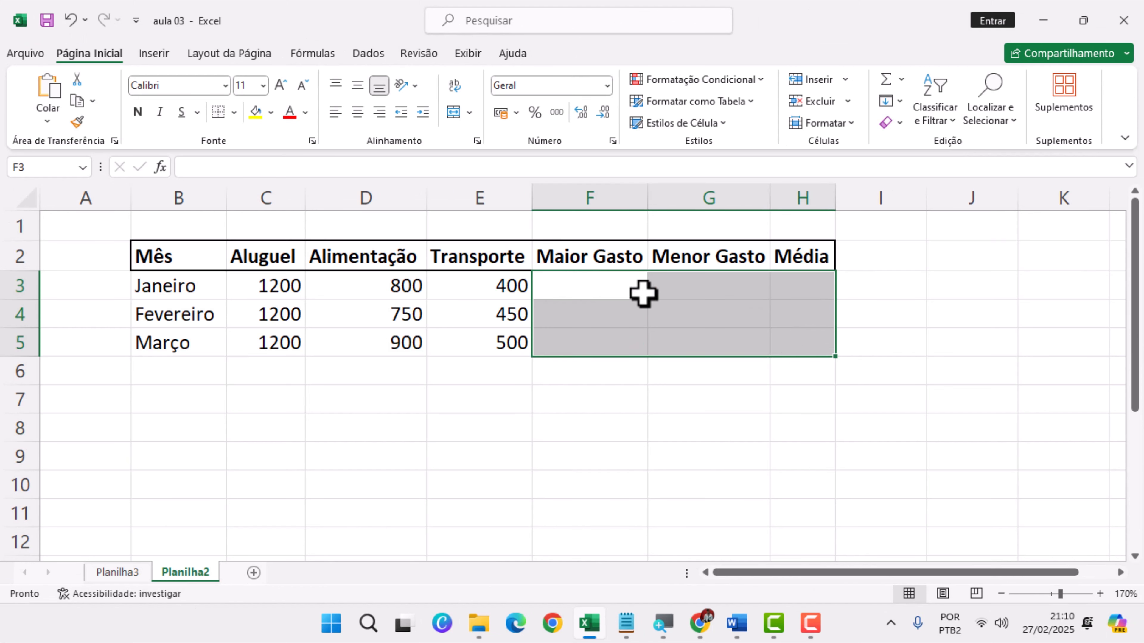
# Calculate January's Maior Gasto in F3 with the MÁXIMO function over C3:E3
pyautogui.click(616, 296)
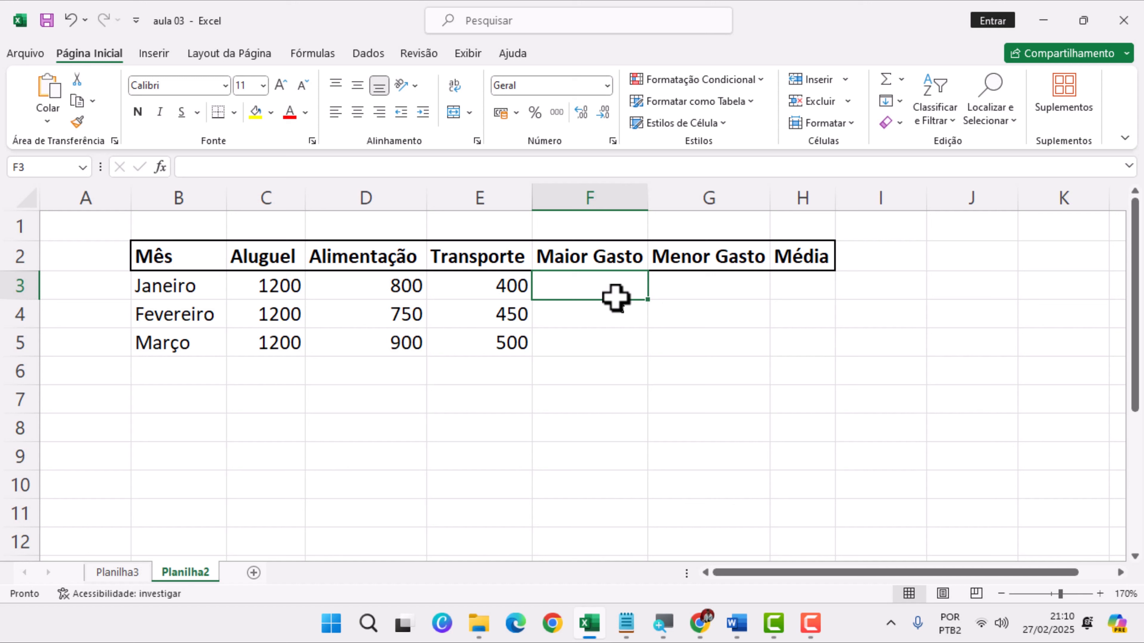
pyautogui.write('máximo')
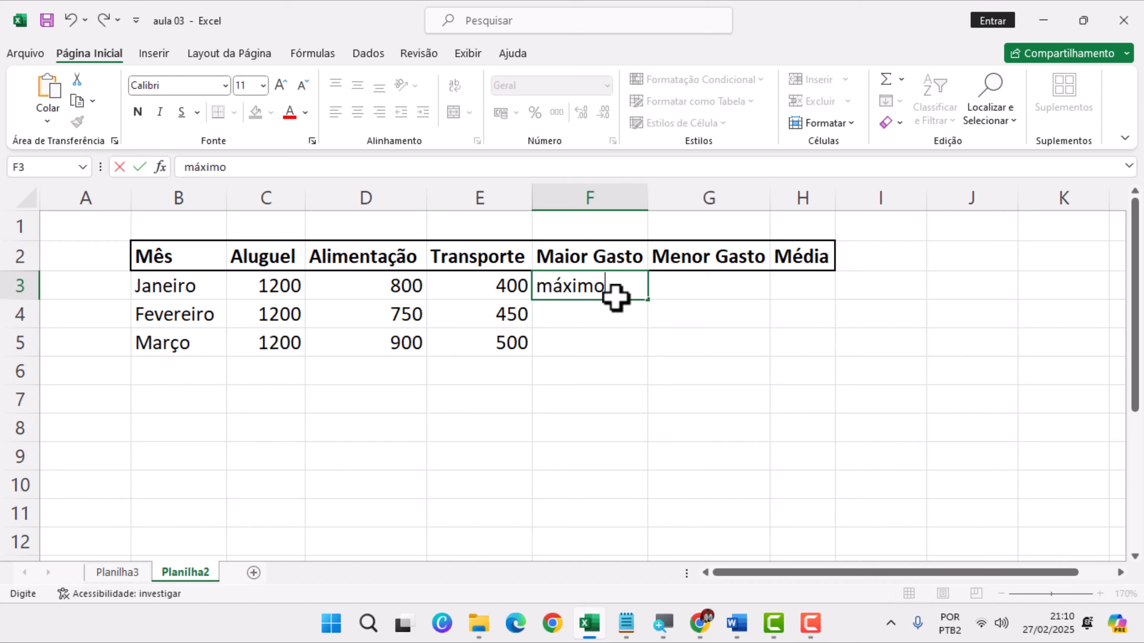
pyautogui.write('(')
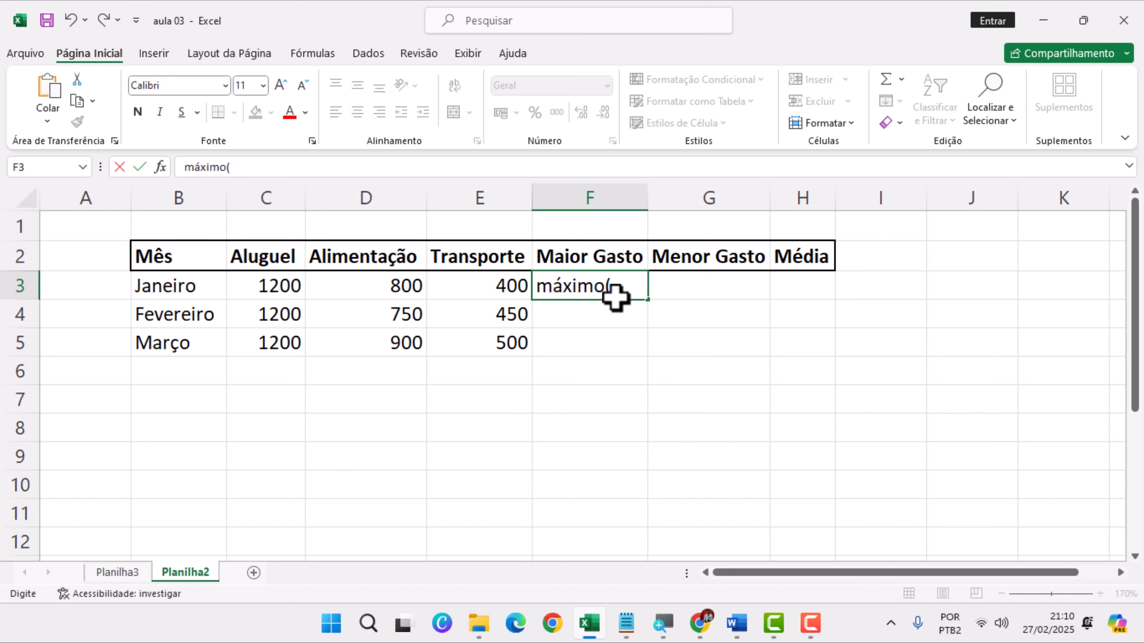
pyautogui.click(537, 287)
pyautogui.write('=')
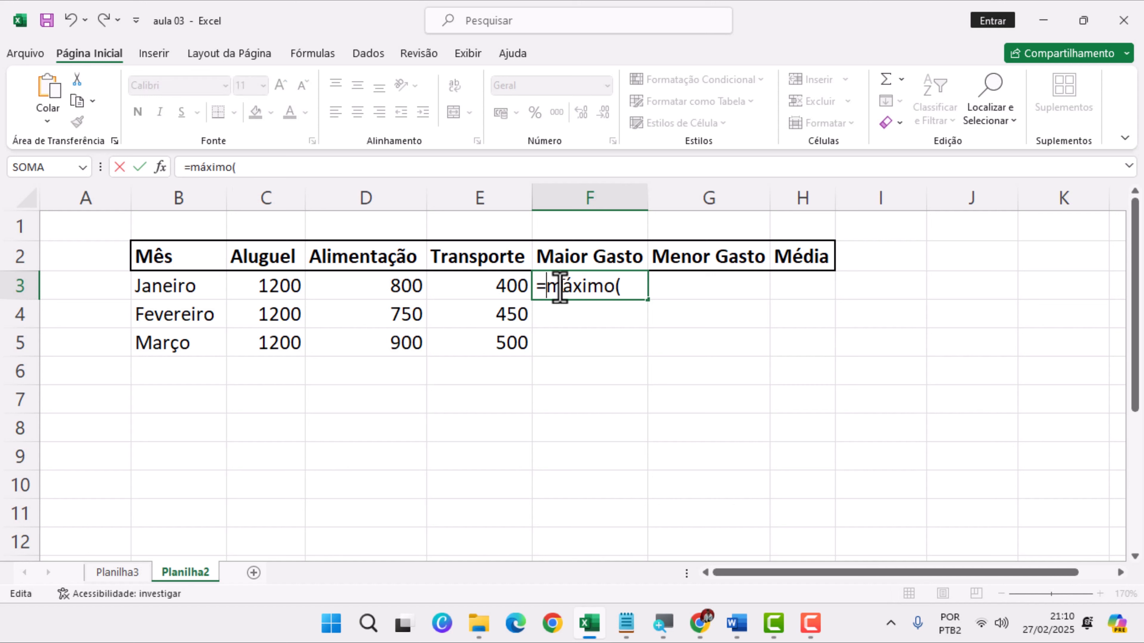
pyautogui.click(617, 287)
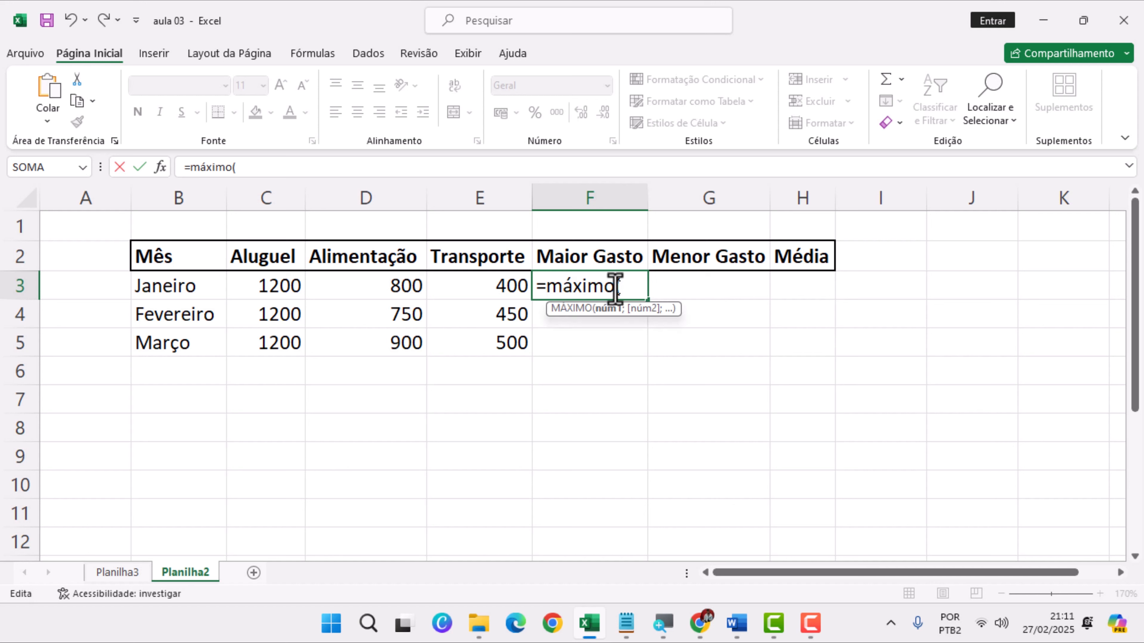
pyautogui.moveTo(298, 285); pyautogui.dragTo(447, 286)
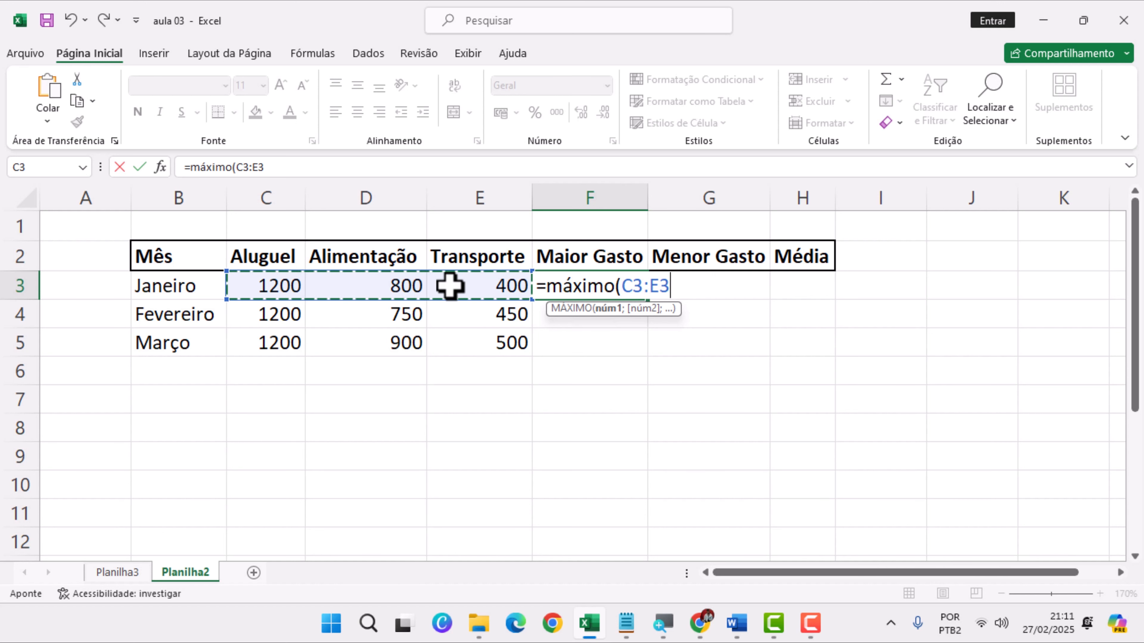
pyautogui.press('Return')
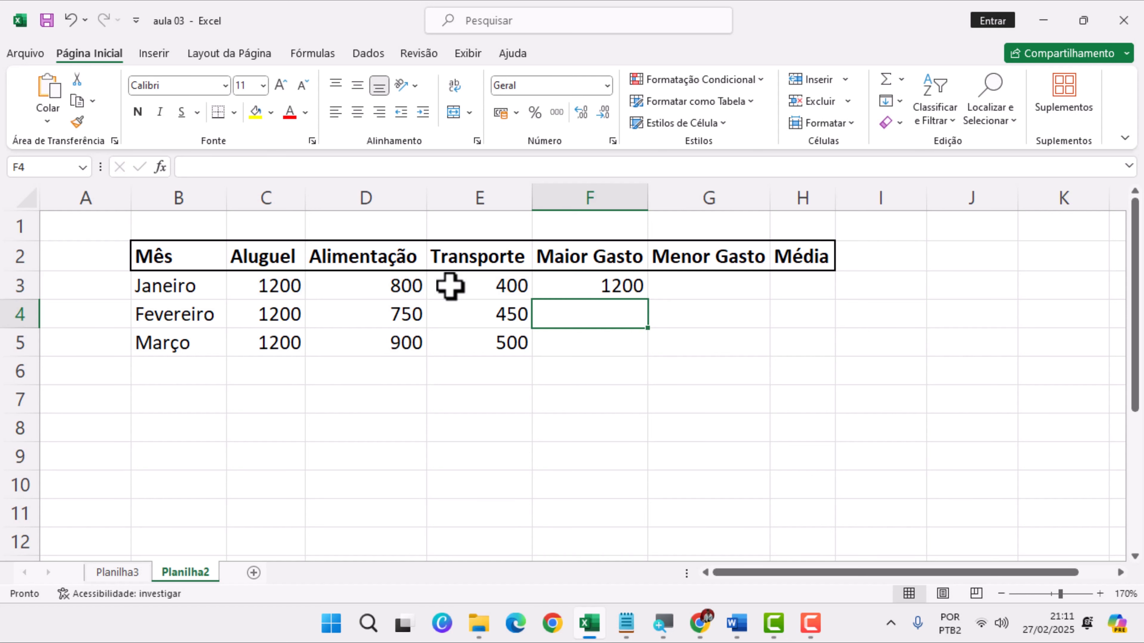
# Calculate January's Menor Gasto in G3 with the MÍNIMO function over C3:E3
pyautogui.click(763, 289)
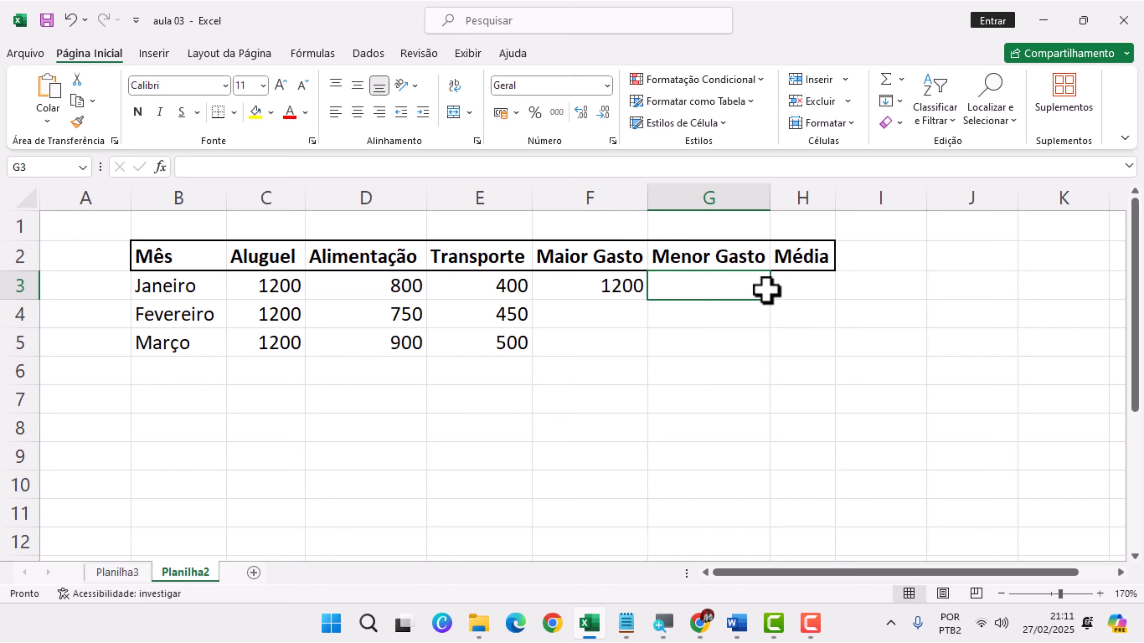
pyautogui.write('=')
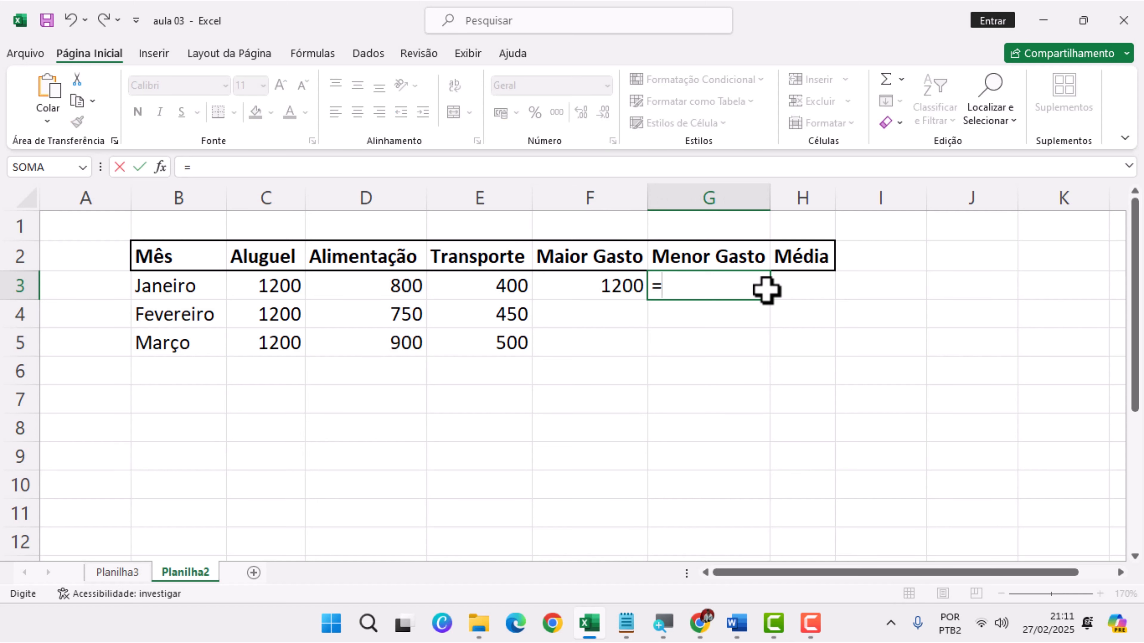
pyautogui.write('mín')
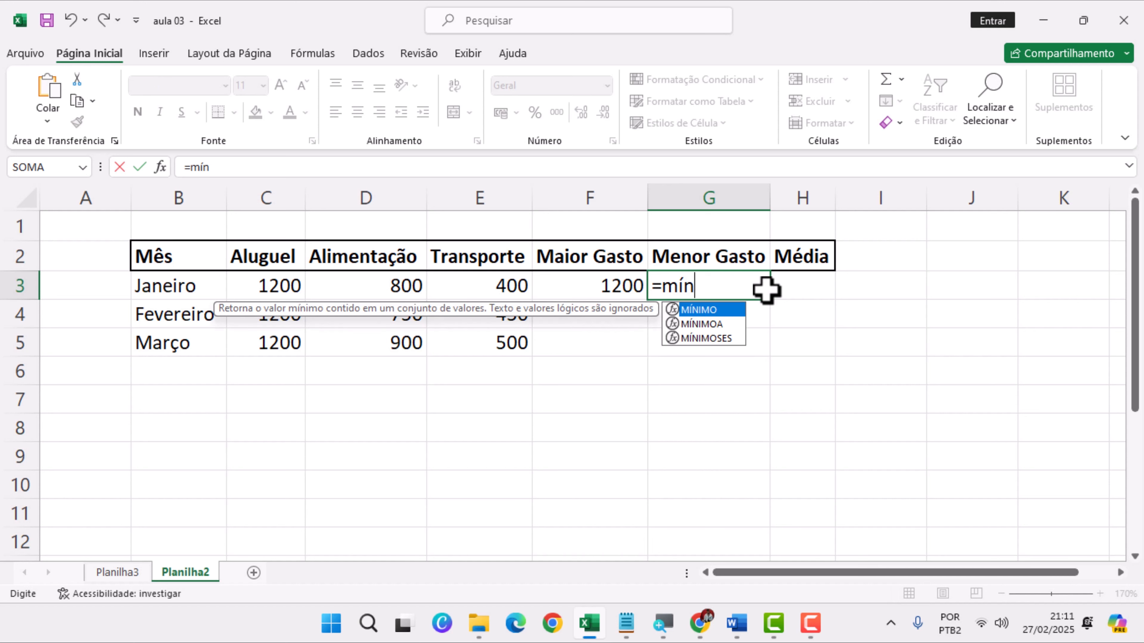
pyautogui.press('Tab')
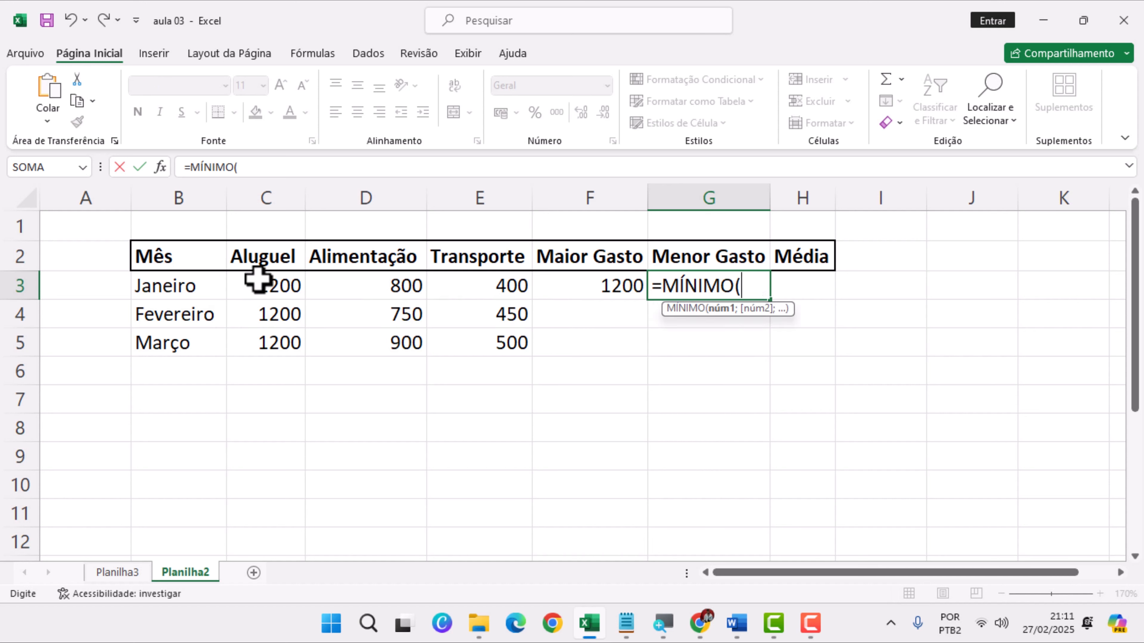
pyautogui.moveTo(258, 280); pyautogui.dragTo(457, 295)
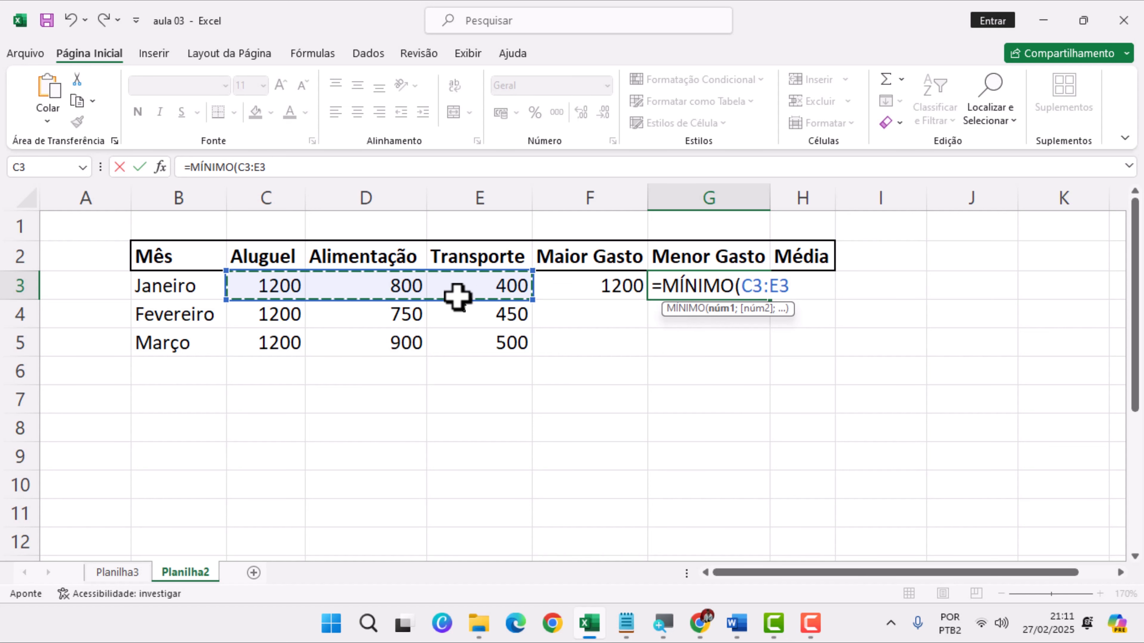
pyautogui.press('Return')
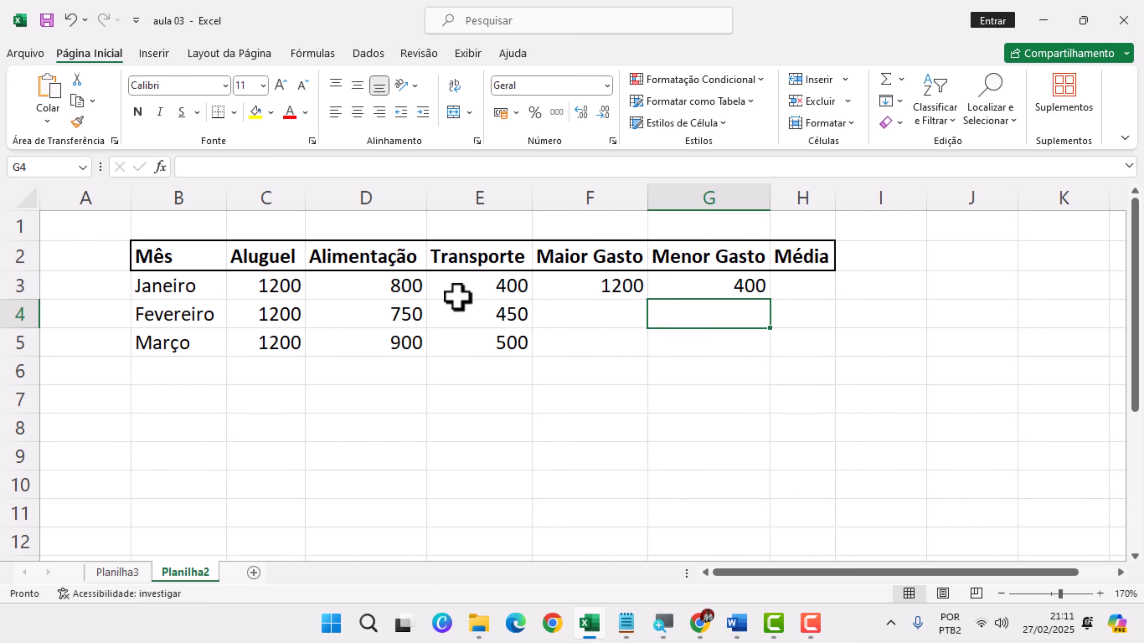
# Calculate January's Média in H3 with the MÉDIA function over C3:E3
pyautogui.click(798, 292)
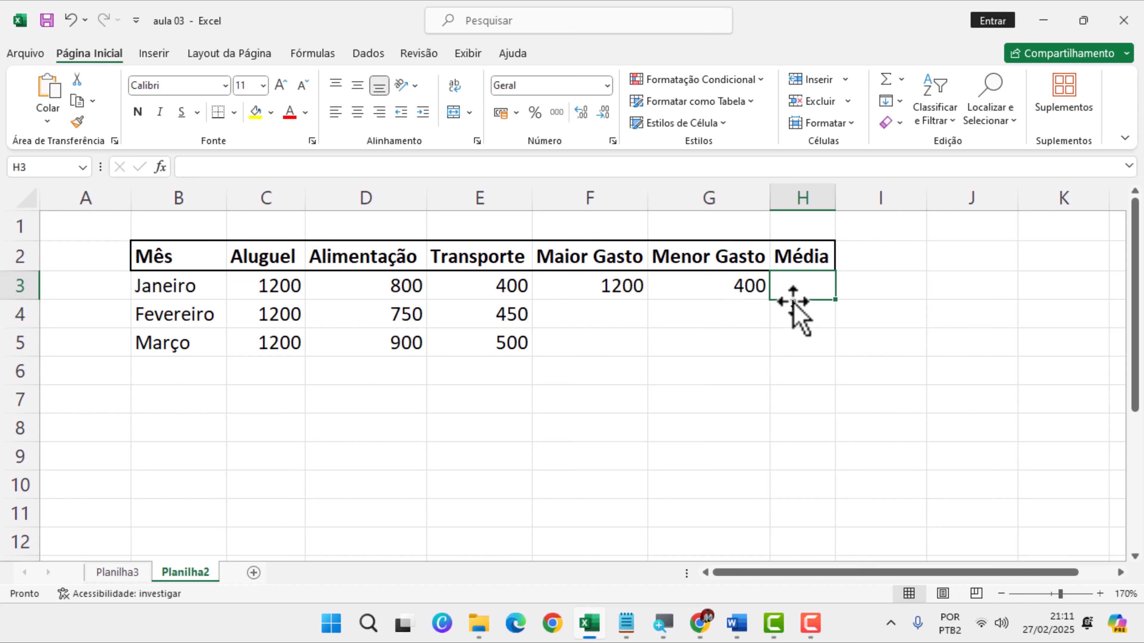
pyautogui.write('=méd')
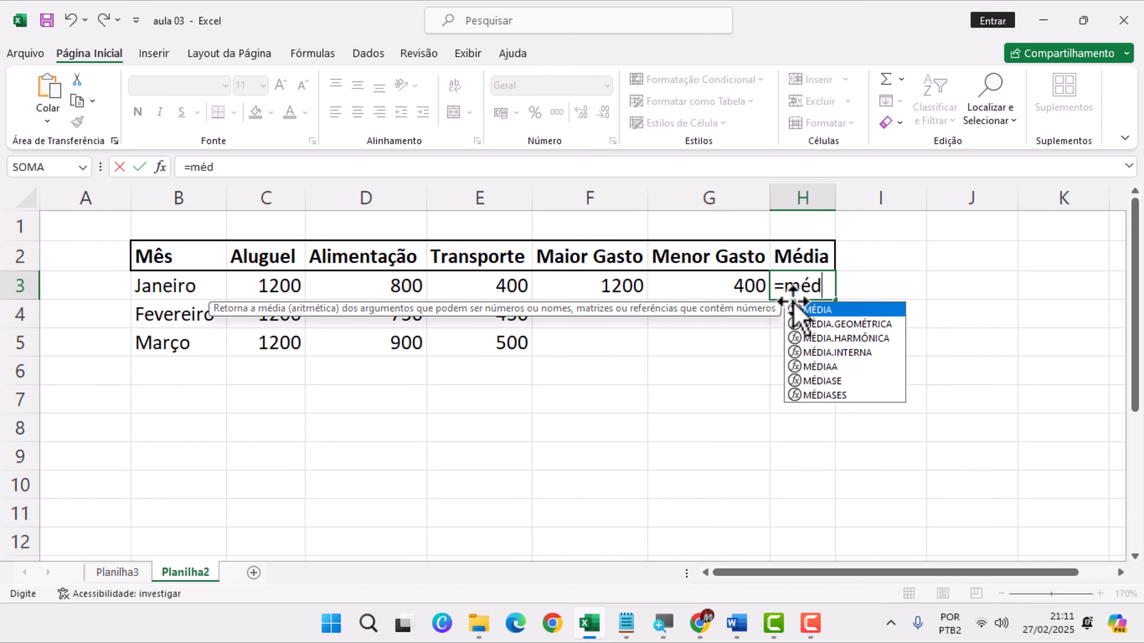
pyautogui.write('ia(')
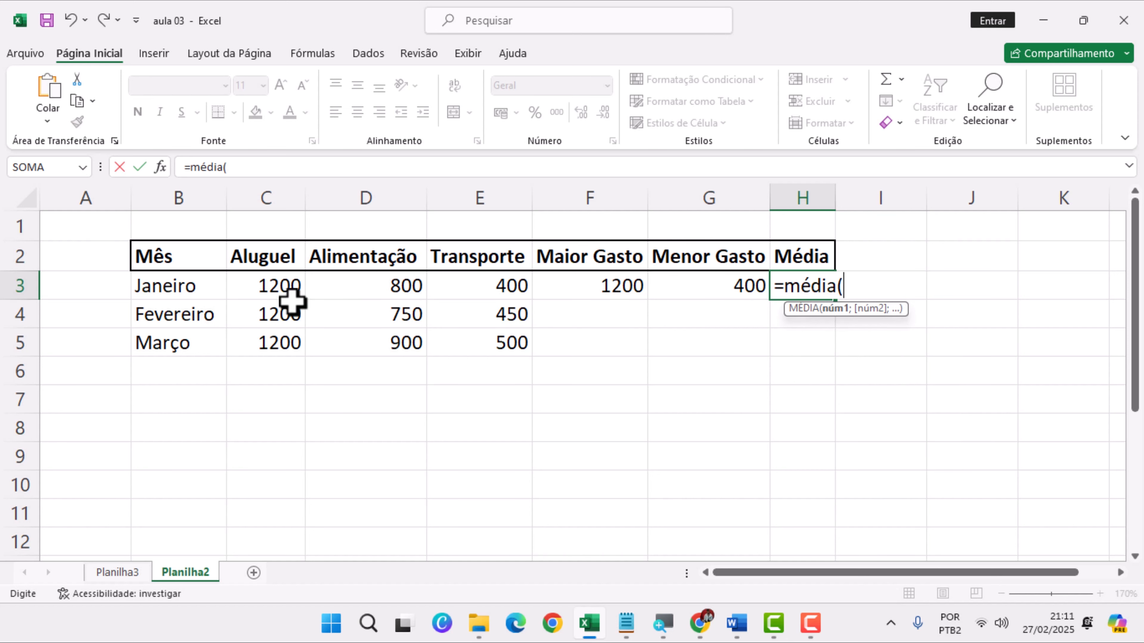
pyautogui.moveTo(292, 293); pyautogui.dragTo(450, 289)
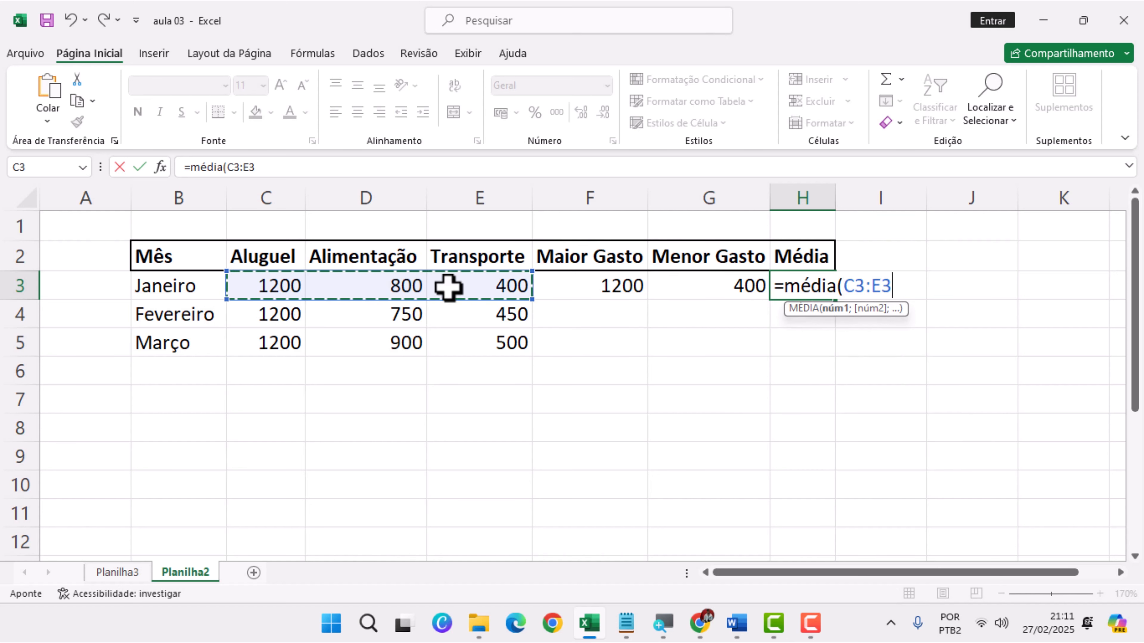
pyautogui.press('Return')
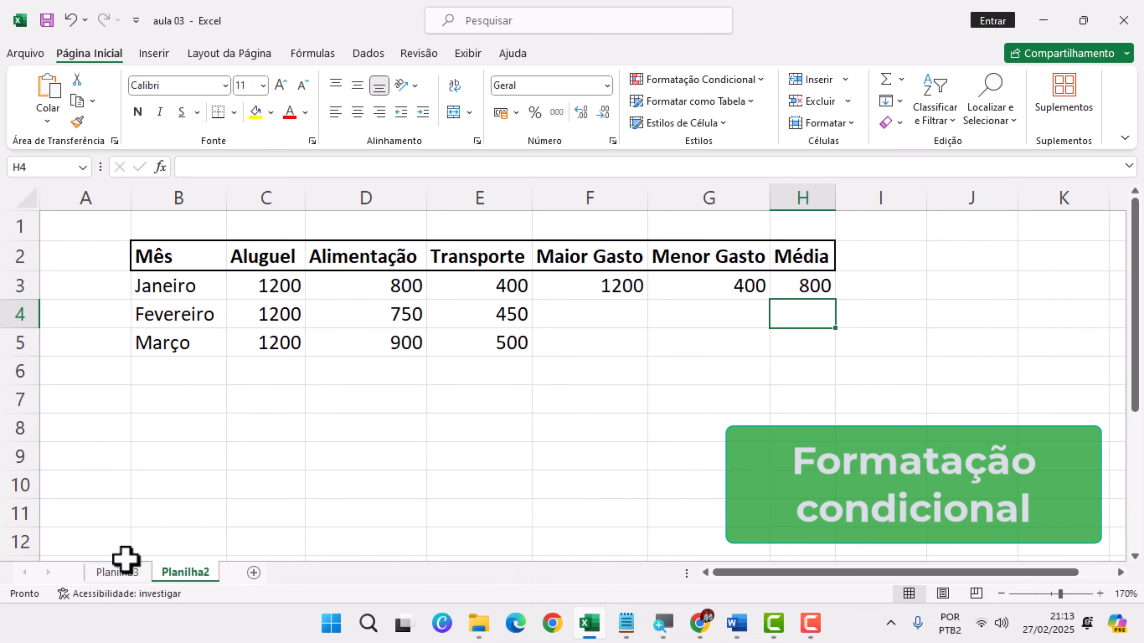
# Return to the Planilha3 sheet and inspect the Nota 2 grades in D4 and D3
pyautogui.click(119, 572)
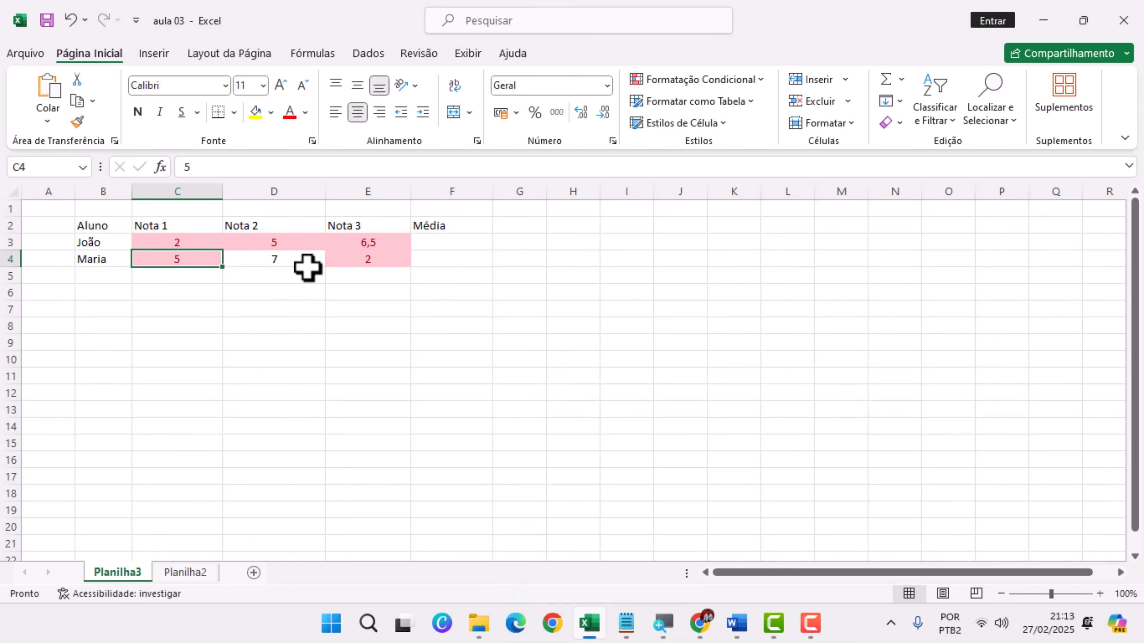
pyautogui.click(280, 258)
pyautogui.click(269, 243)
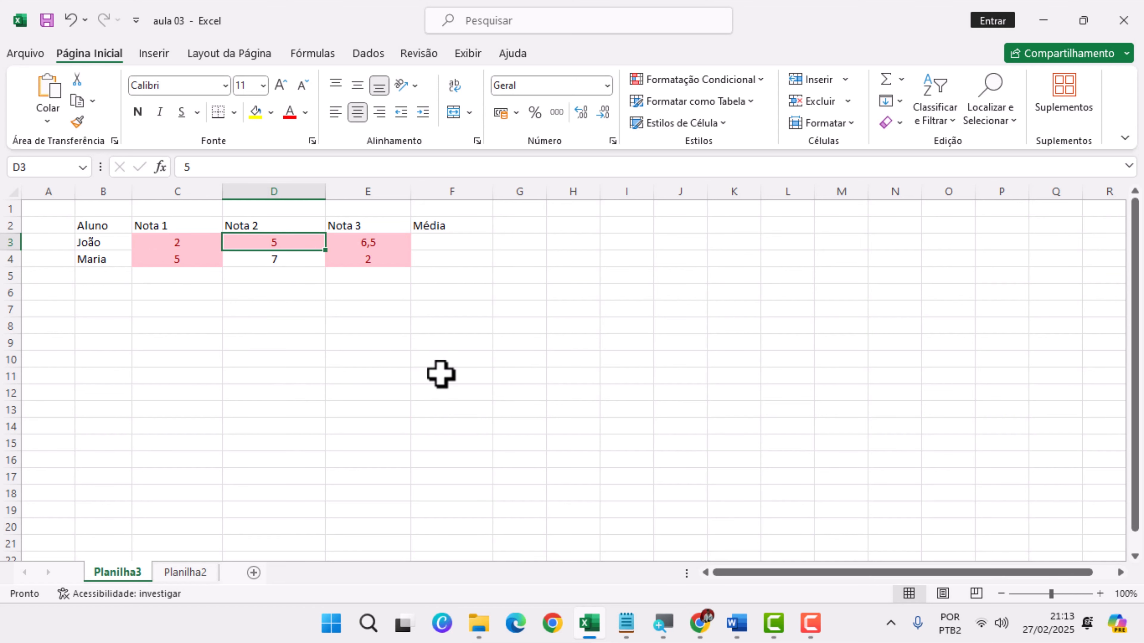
pyautogui.click(629, 622)
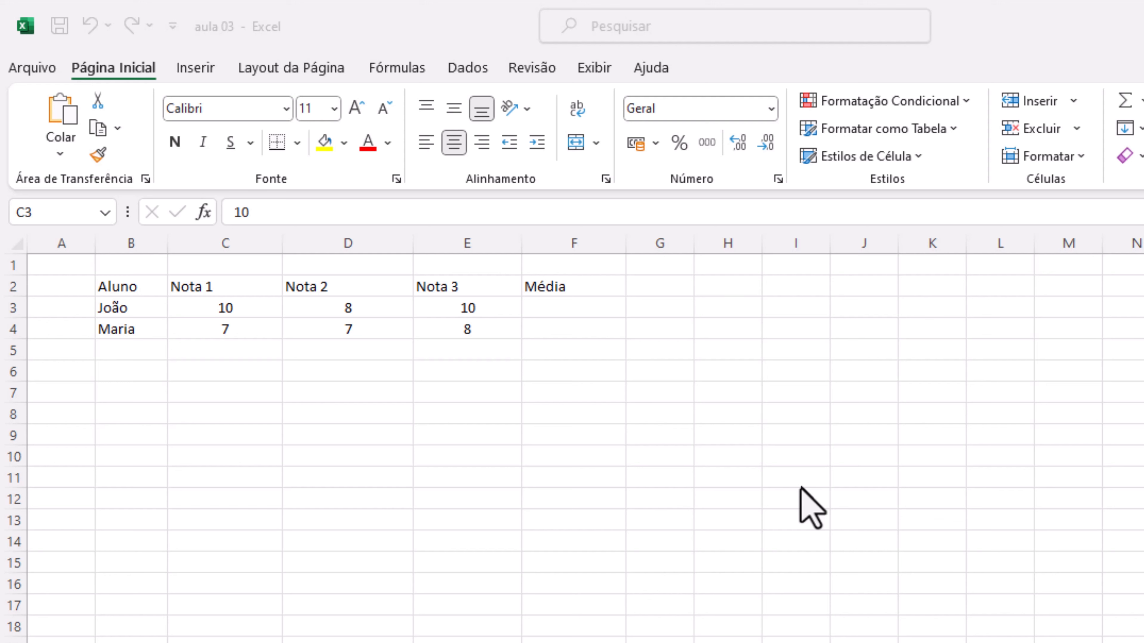
# Start an "É Menor do que" conditional formatting rule for the grades in C3:E4 with a threshold of 7
pyautogui.click(243, 307)
pyautogui.moveTo(240, 307); pyautogui.dragTo(471, 324)
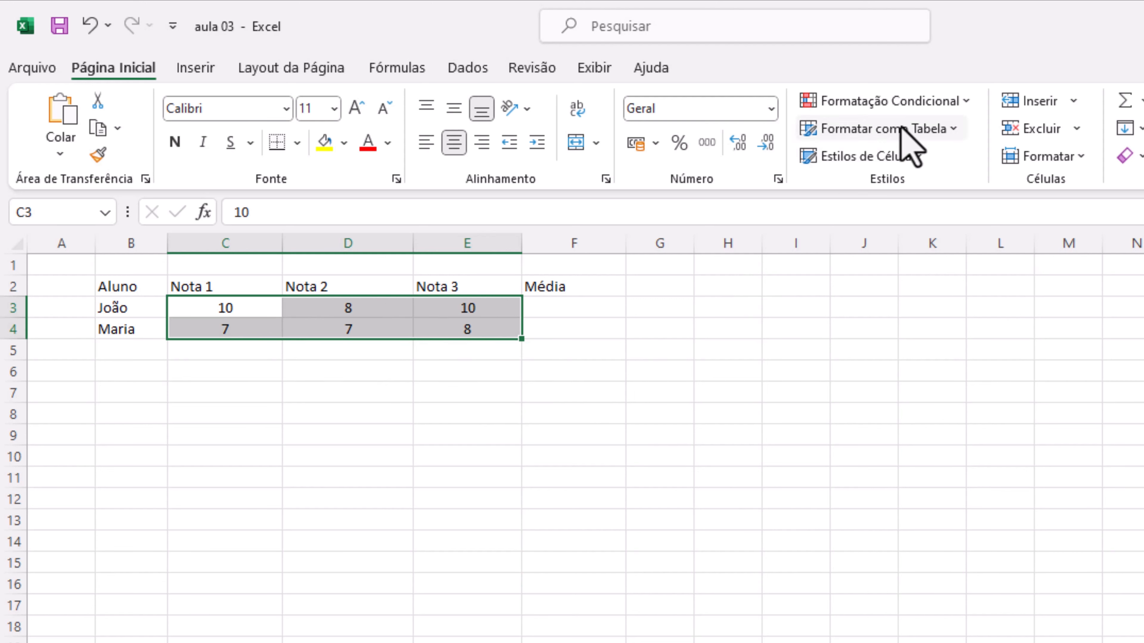
pyautogui.click(887, 101)
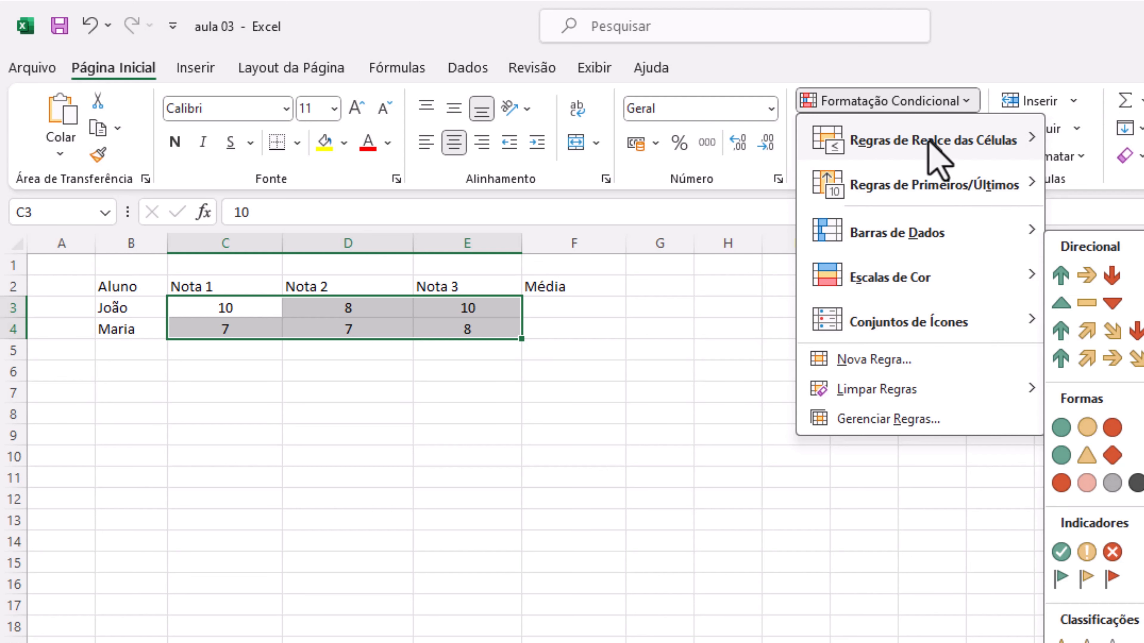
pyautogui.moveTo(926, 144)
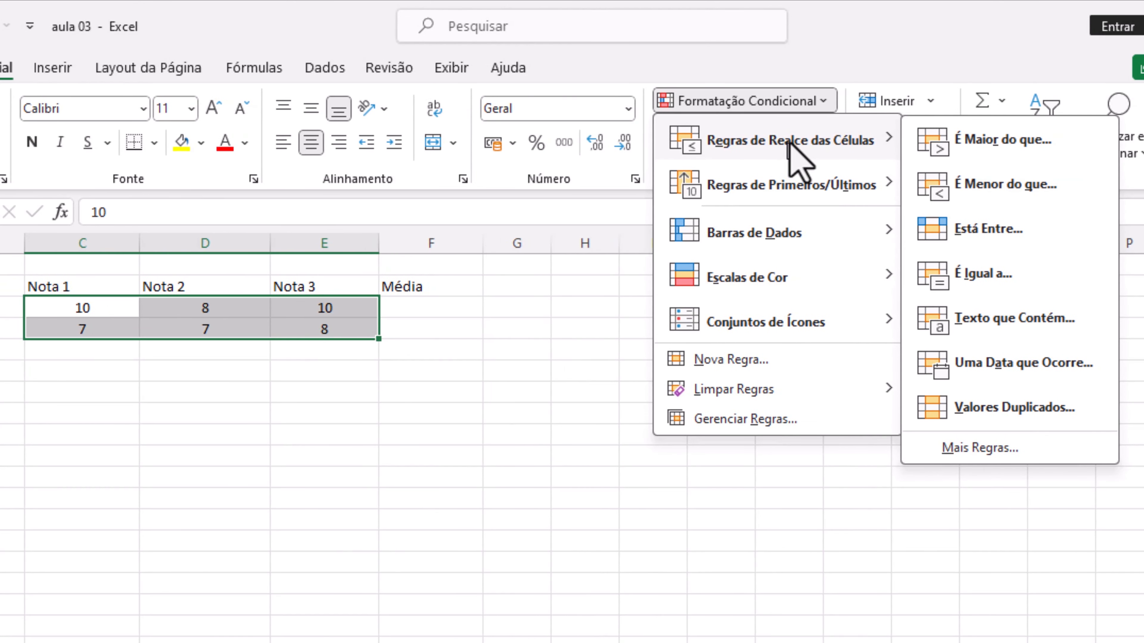
pyautogui.click(1027, 190)
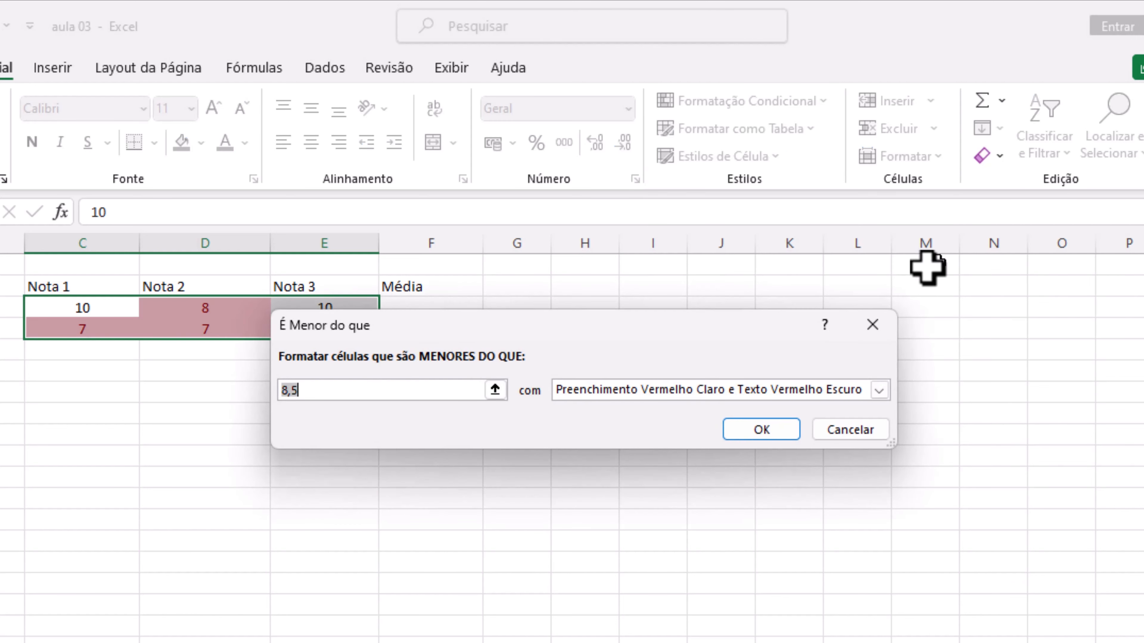
pyautogui.write('7')
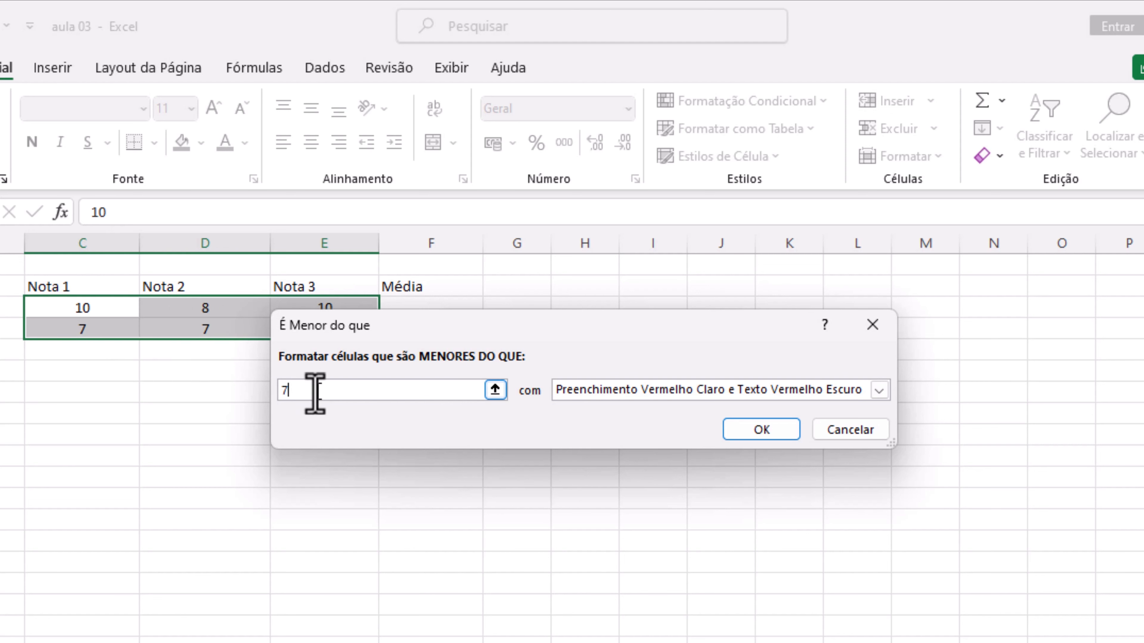
# Preview the less-than rule with a threshold of 8, and restore the threshold to 7
pyautogui.press('BackSpace')
pyautogui.write('8')
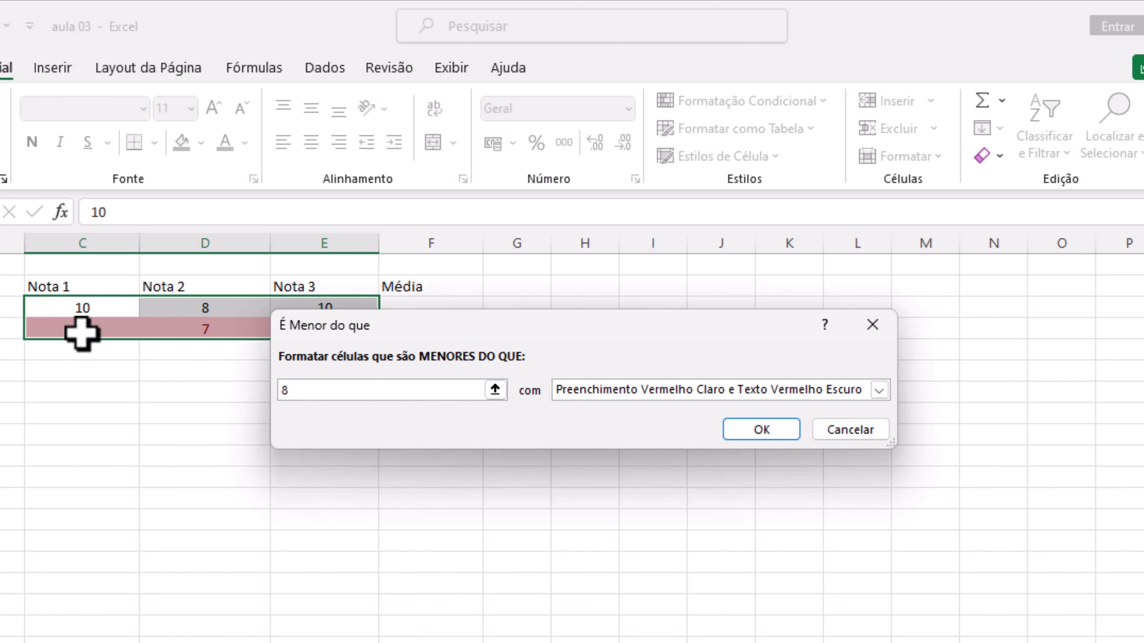
pyautogui.press('BackSpace')
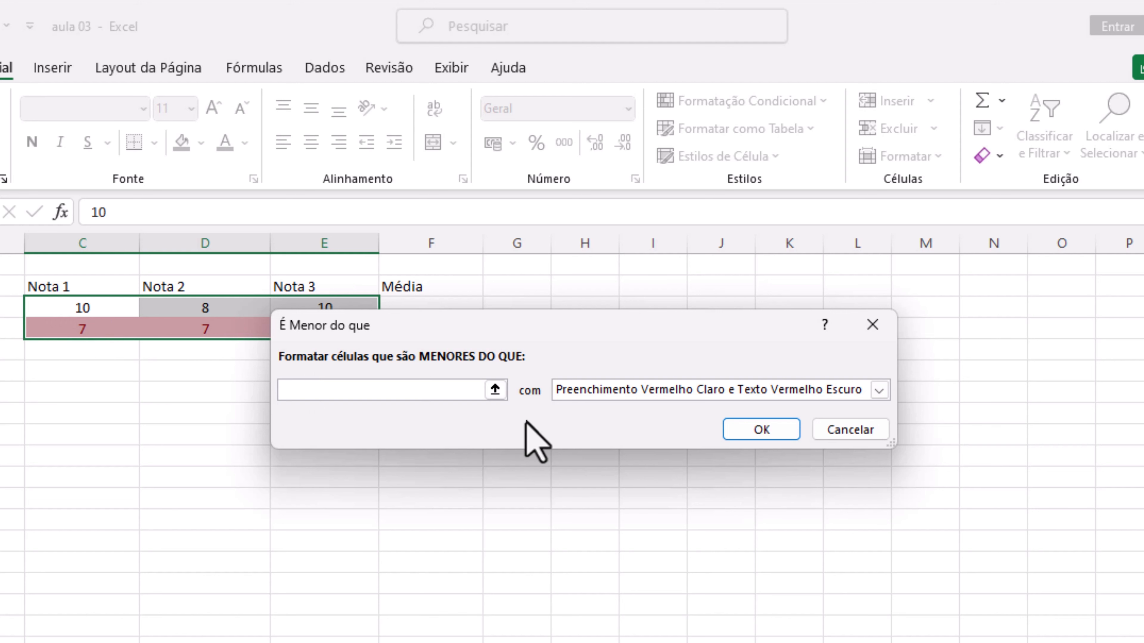
pyautogui.write('7')
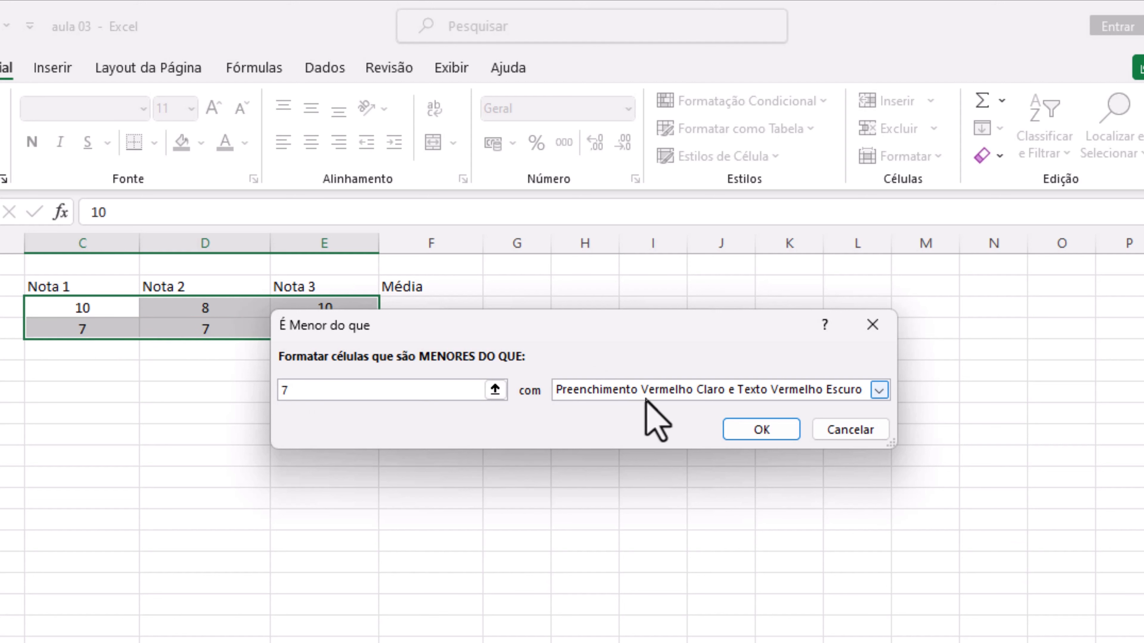
# Apply the less-than-7 rule with the format Preenchimento Vermelho Claro e Texto Vermelho Escuro
pyautogui.click(656, 392)
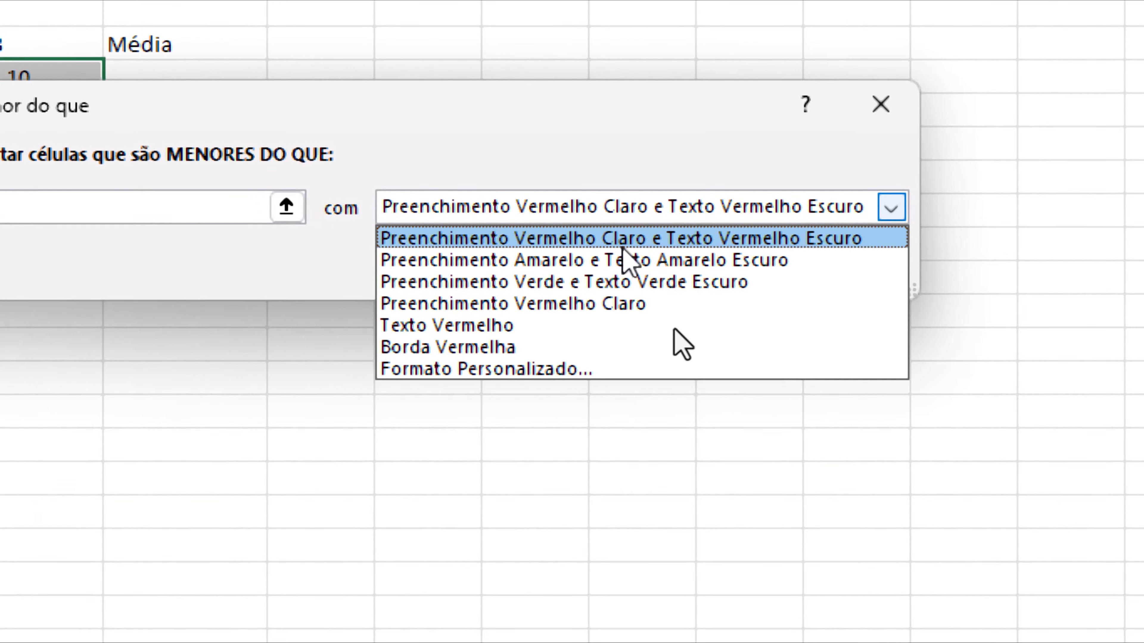
pyautogui.click(783, 239)
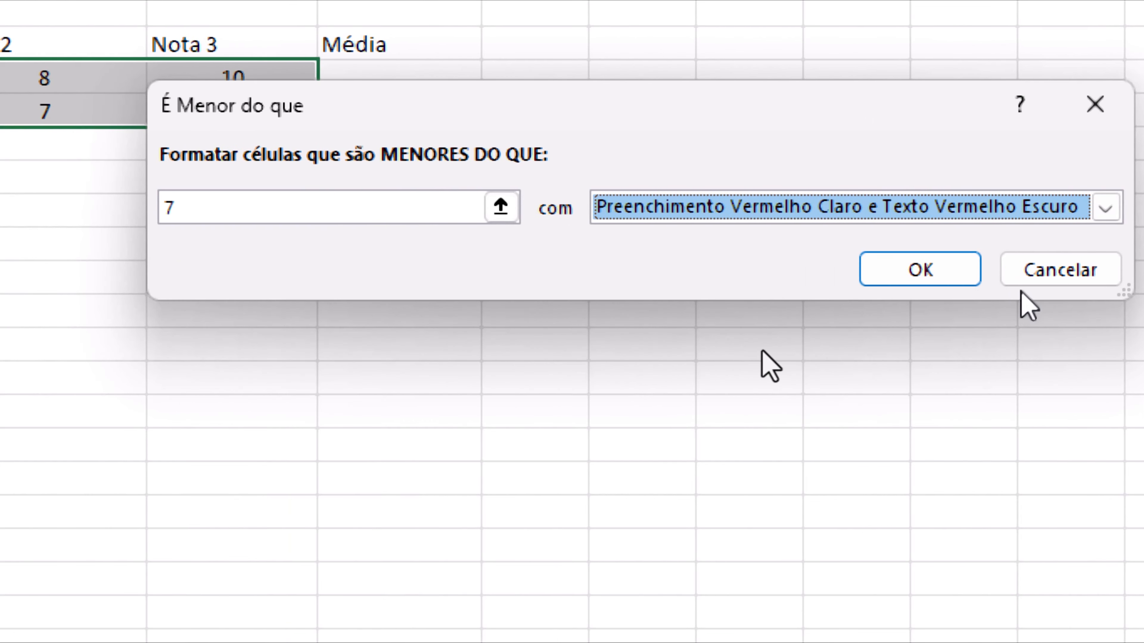
pyautogui.click(959, 281)
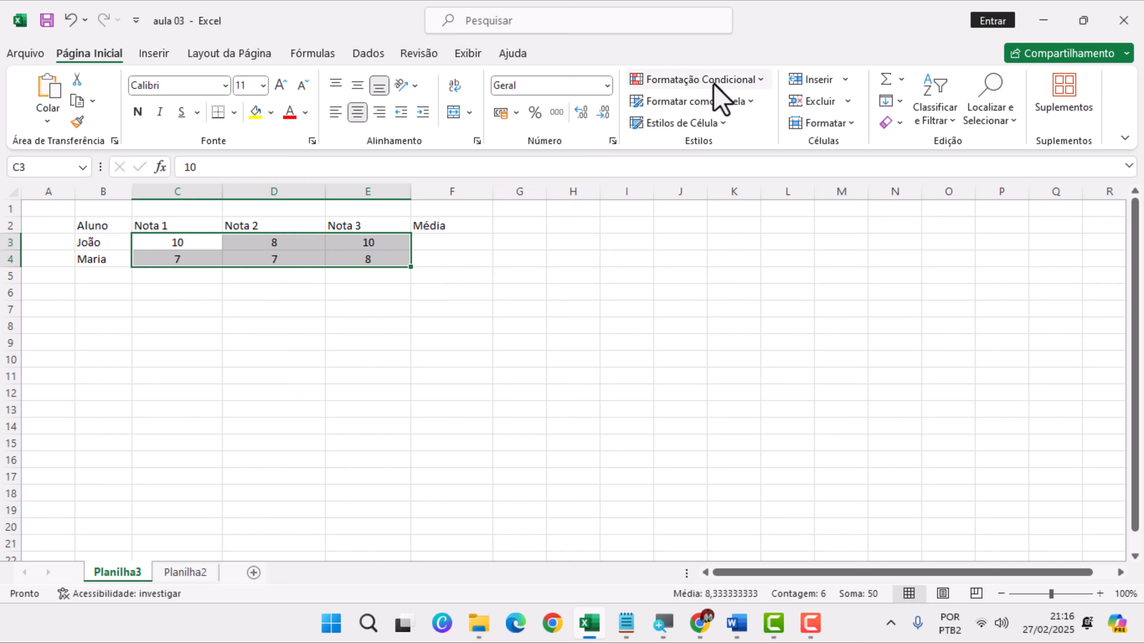
# Add an "Está Entre" conditional formatting rule to C3:E4 for grades between 7 and 10, using Preenchimento Verde e Texto Verde Escuro
pyautogui.click(686, 79)
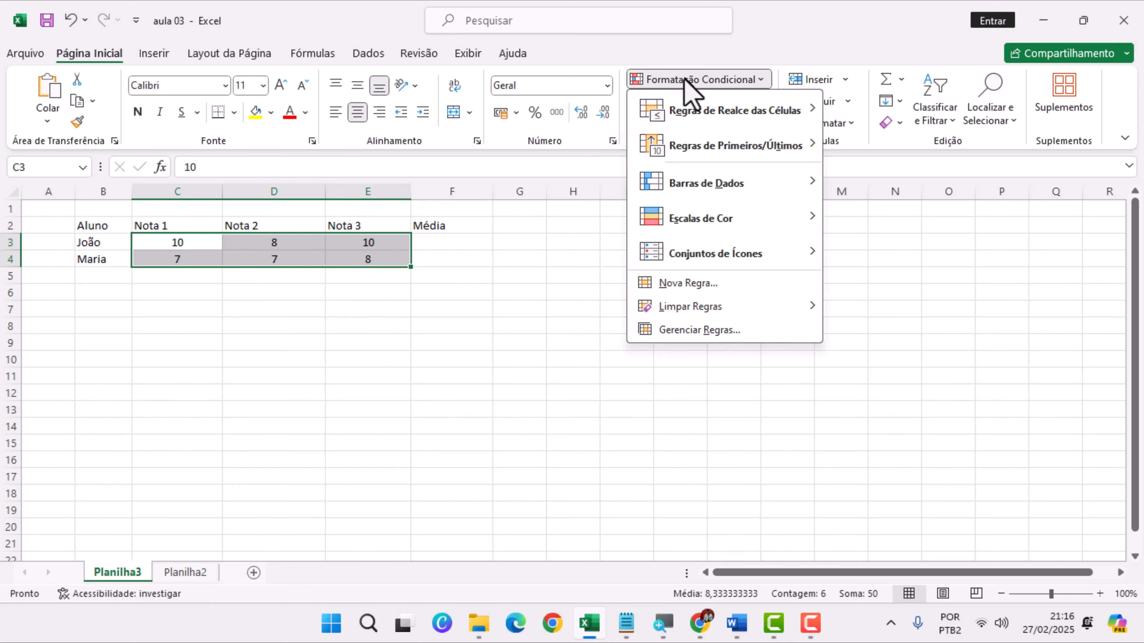
pyautogui.moveTo(696, 113)
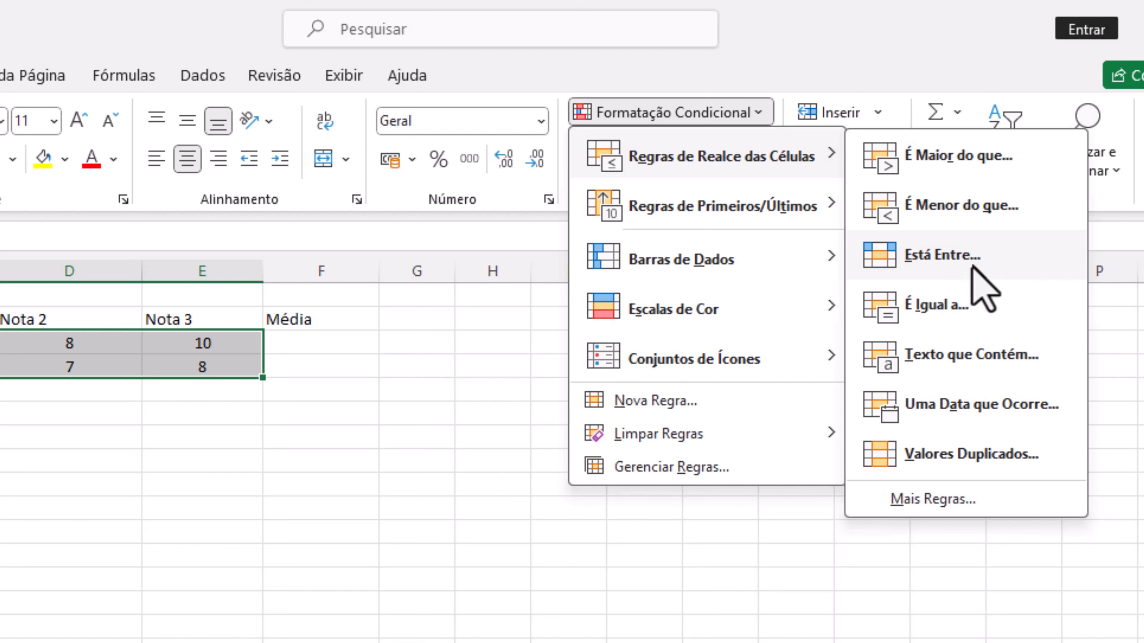
pyautogui.click(969, 257)
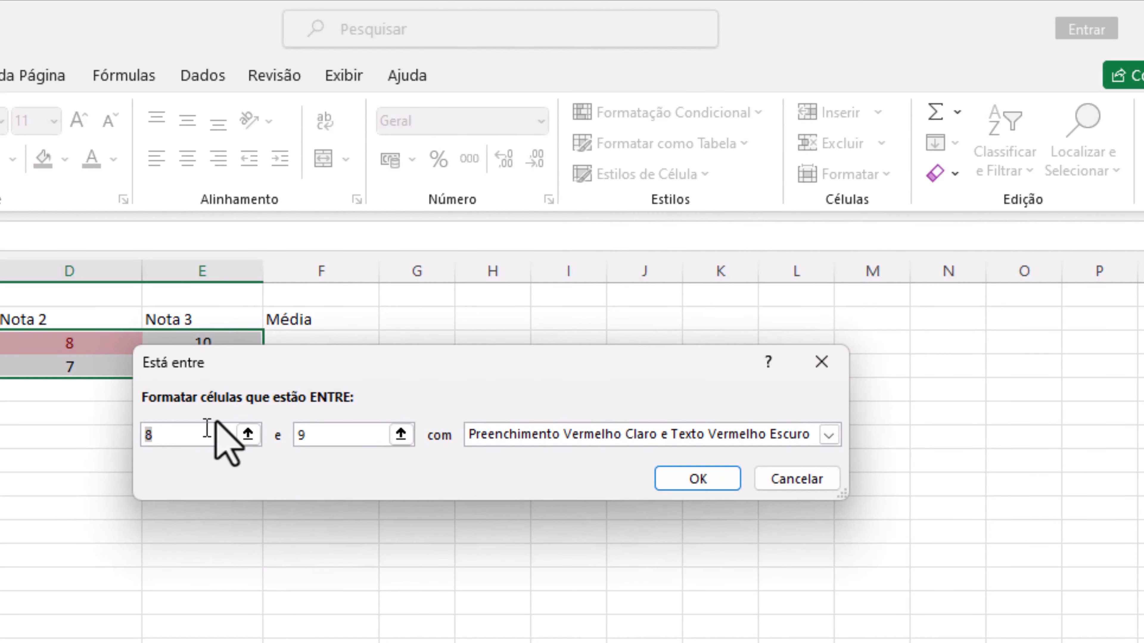
pyautogui.write('7')
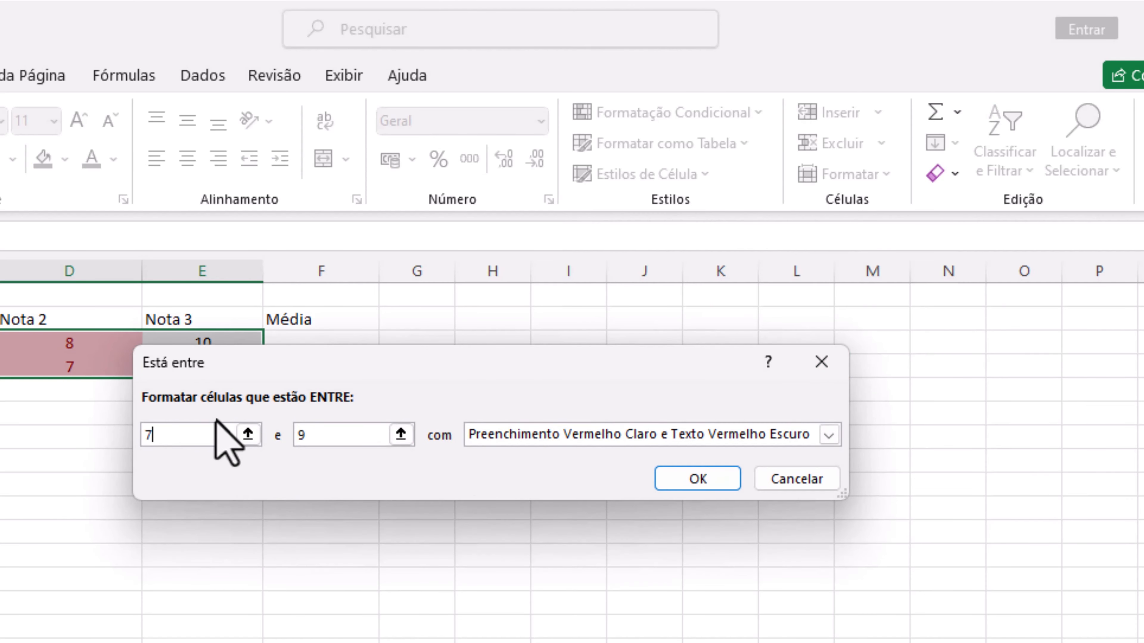
pyautogui.click(347, 435)
pyautogui.press('BackSpace')
pyautogui.write('10')
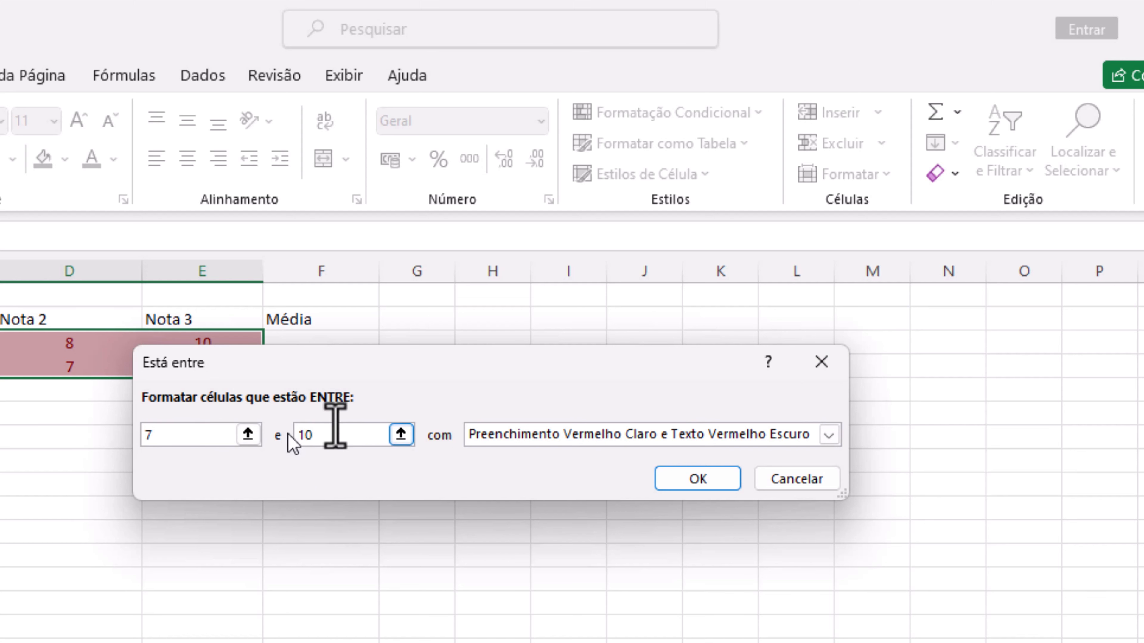
pyautogui.click(519, 436)
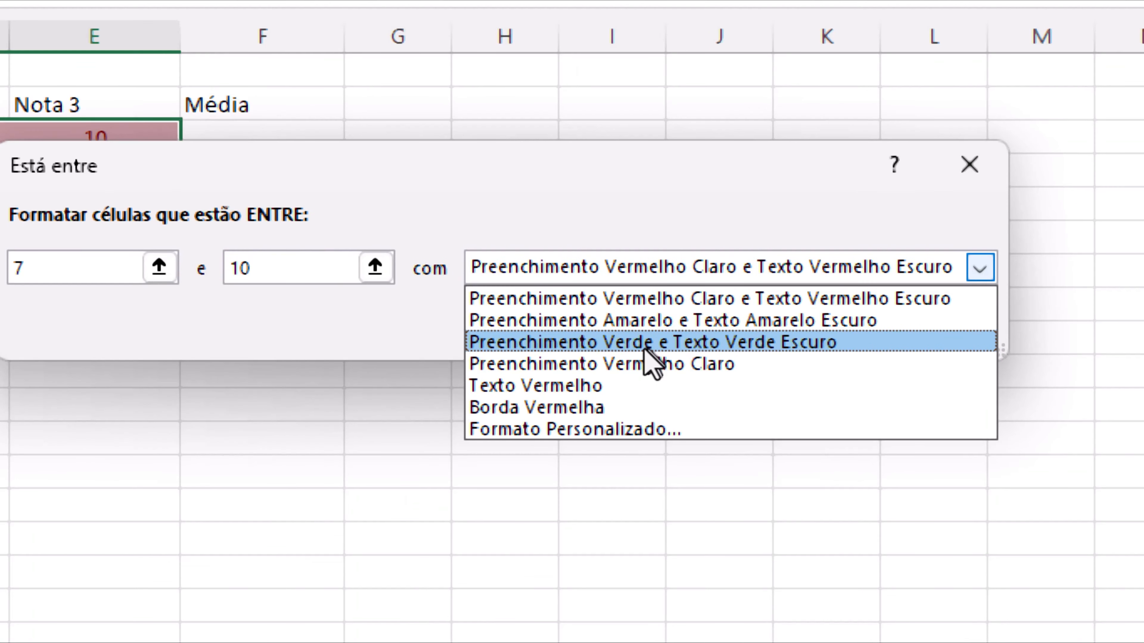
pyautogui.click(648, 343)
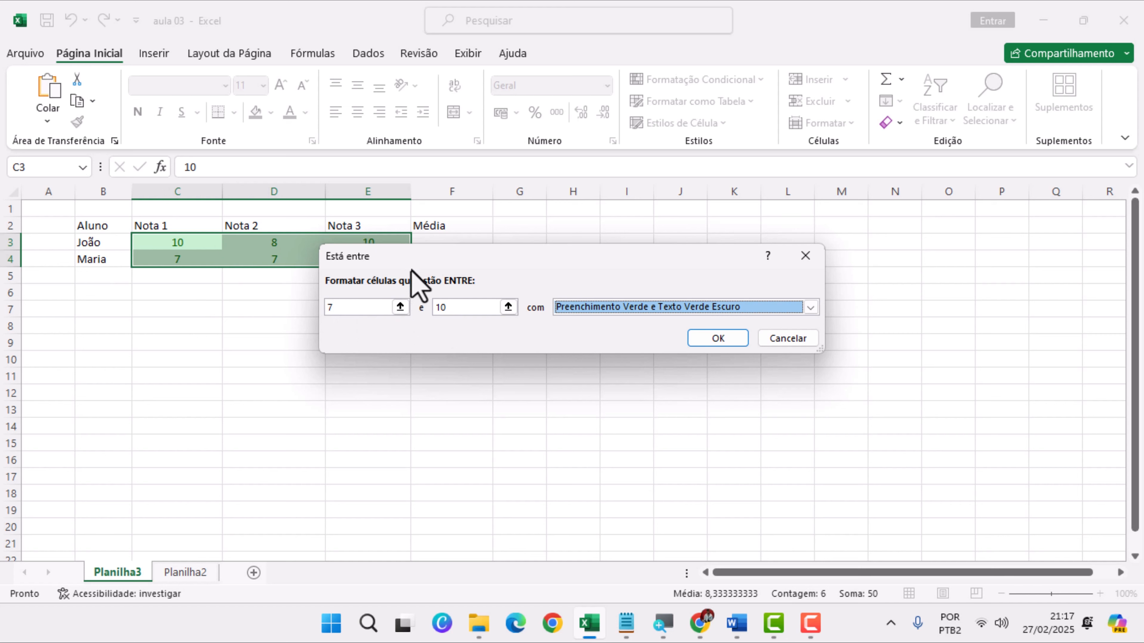
pyautogui.click(716, 339)
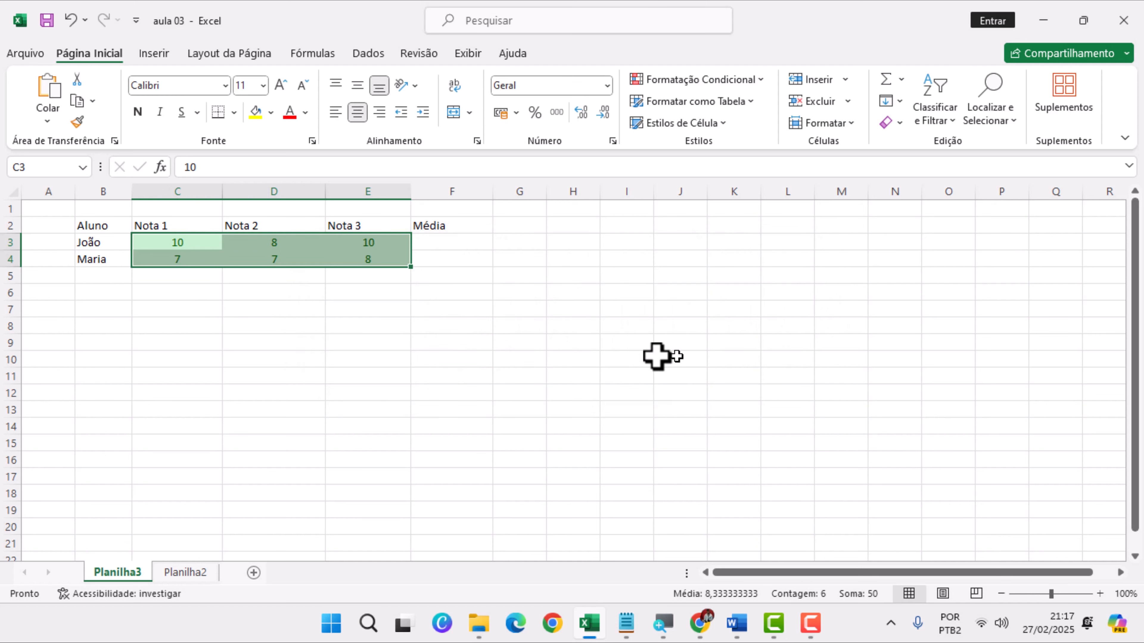
pyautogui.click(391, 329)
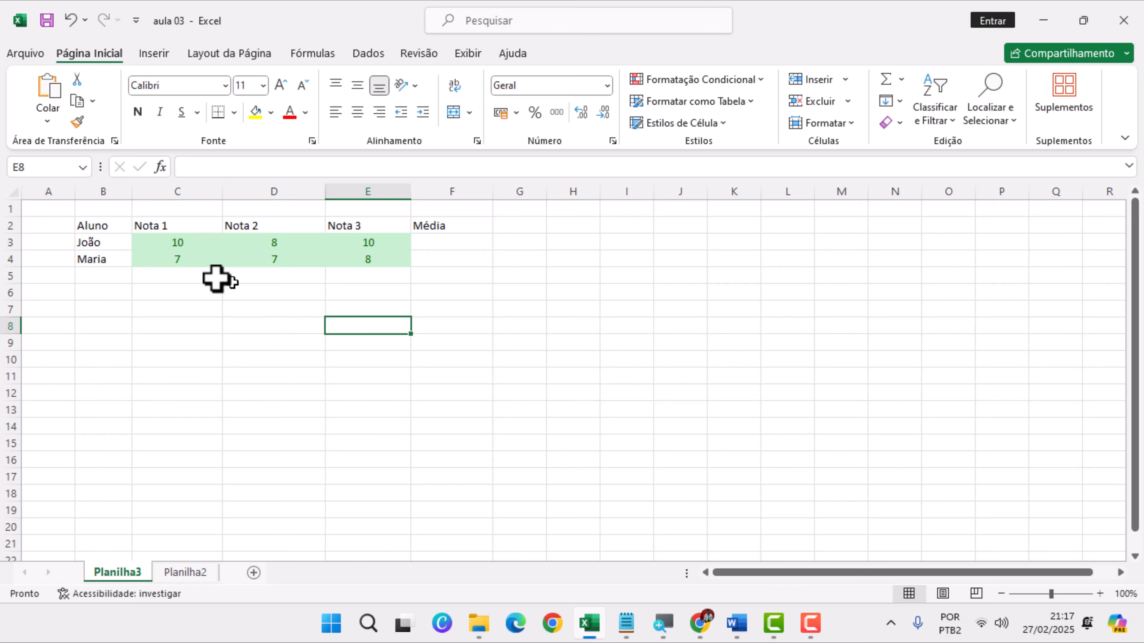
# Set the first student's Nota 1 grade in C3 to 6,5 to test the rules
pyautogui.click(183, 253)
pyautogui.click(185, 242)
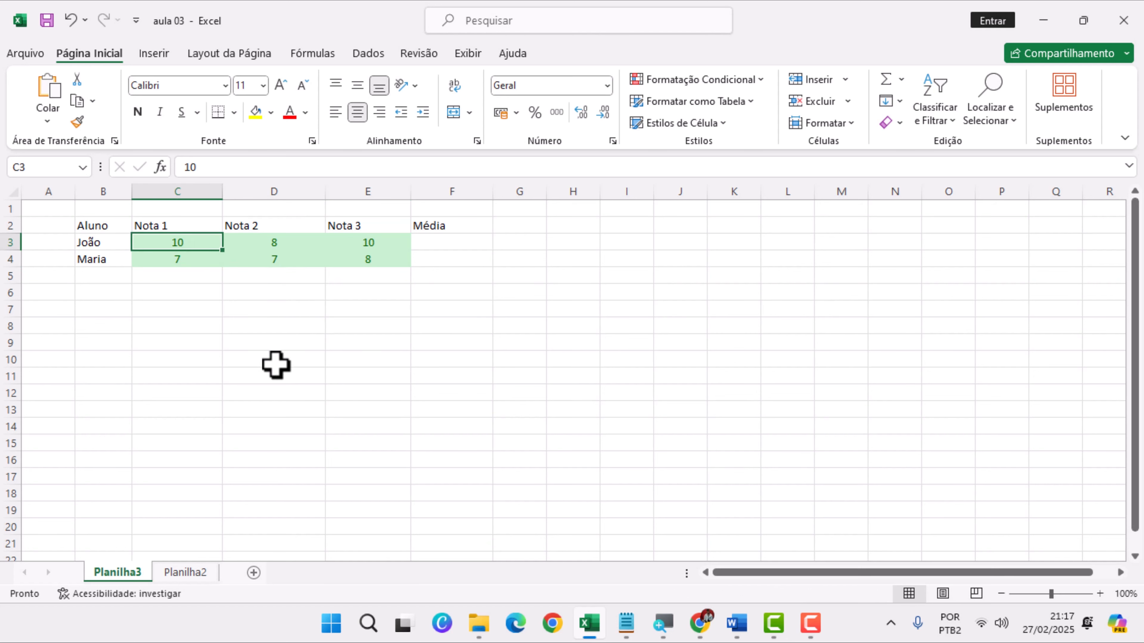
pyautogui.write('6,5')
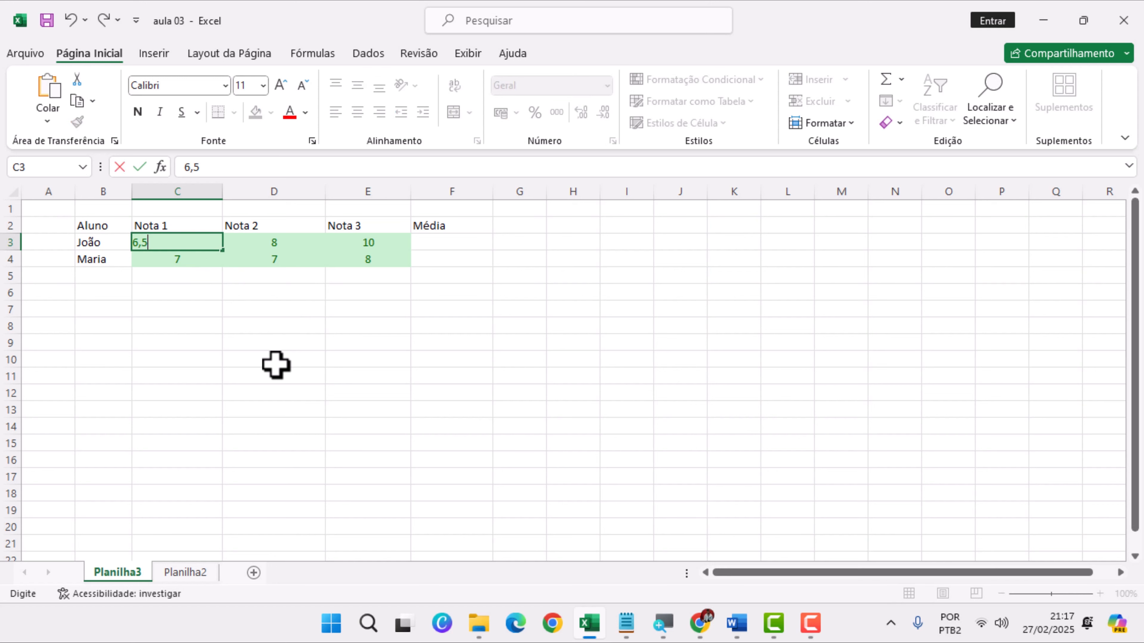
pyautogui.press('Return')
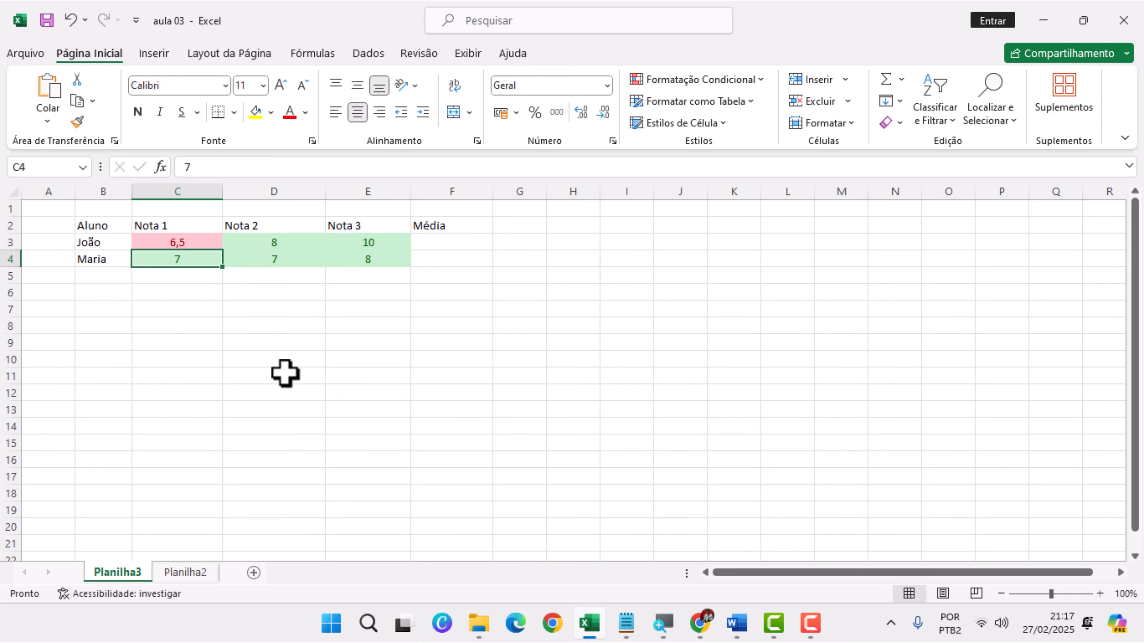
pyautogui.click(297, 366)
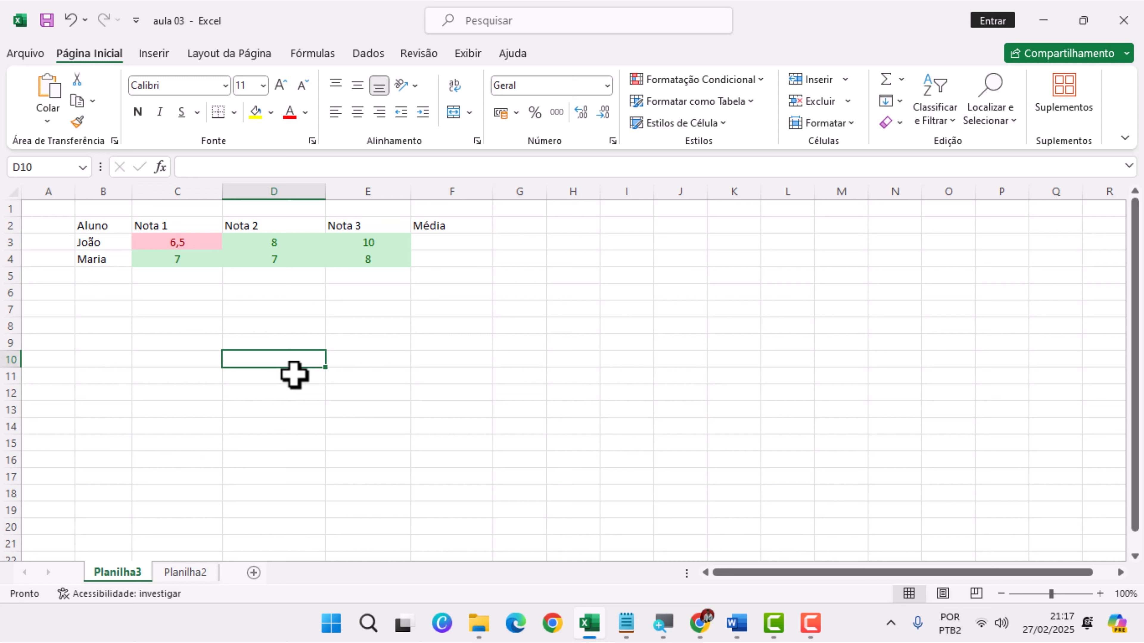
# Set the second student's Nota 2 grade in D4 to 5
pyautogui.click(273, 239)
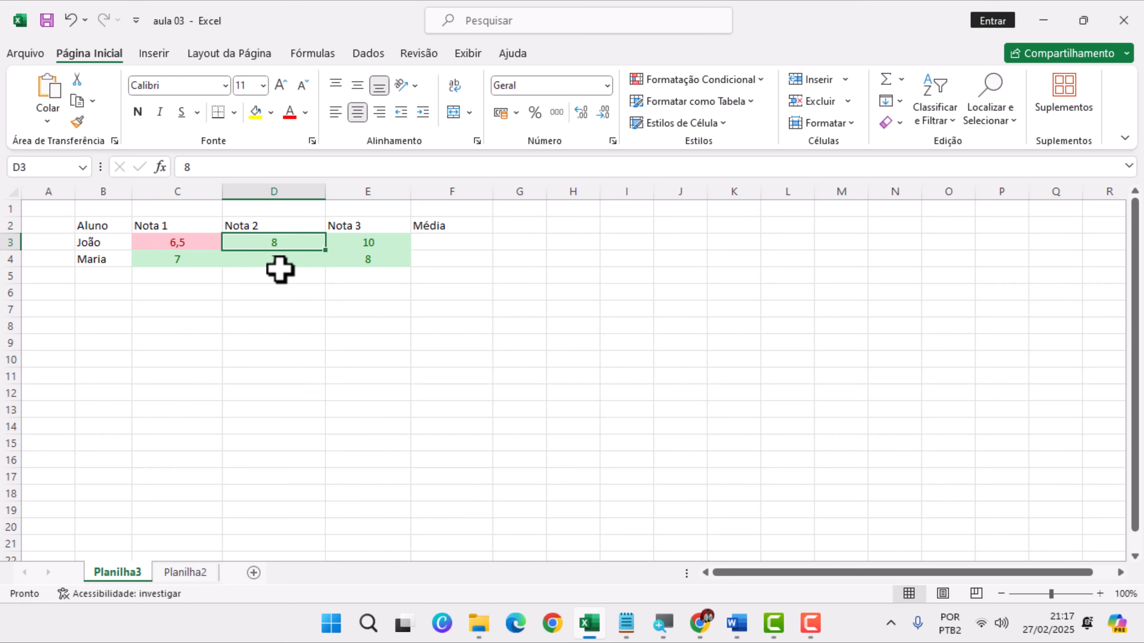
pyautogui.click(278, 260)
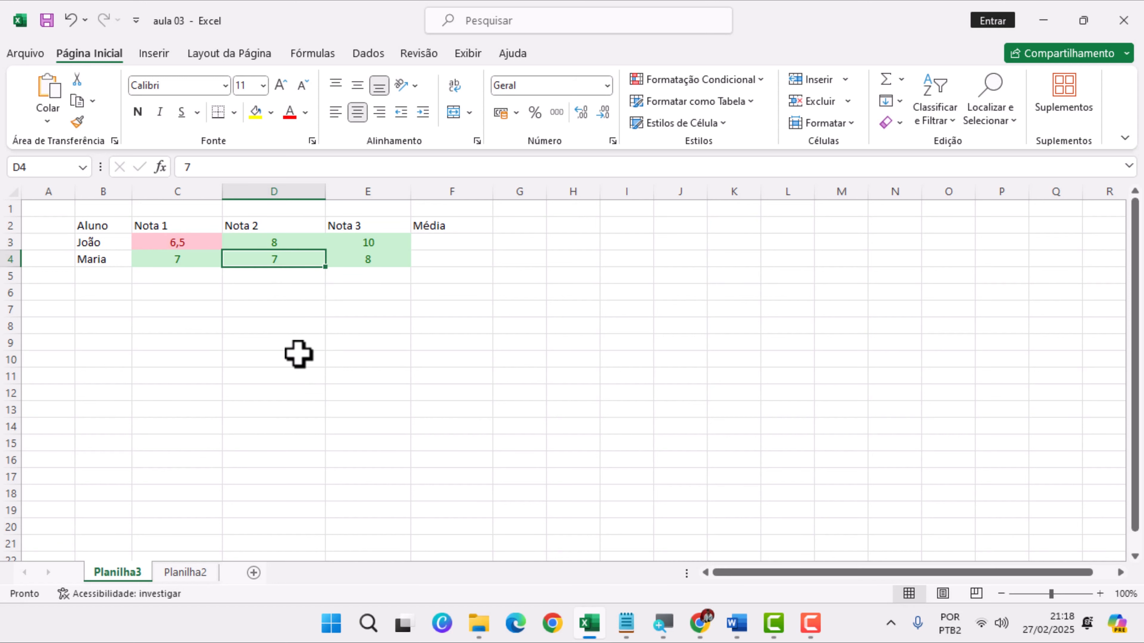
pyautogui.write('5')
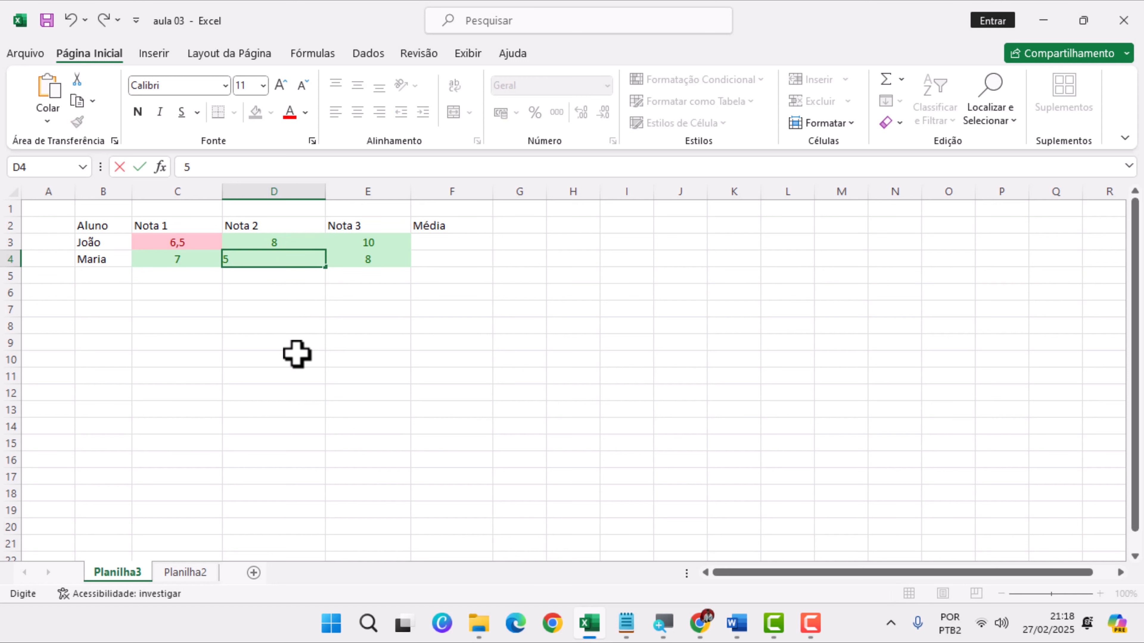
pyautogui.press('Return')
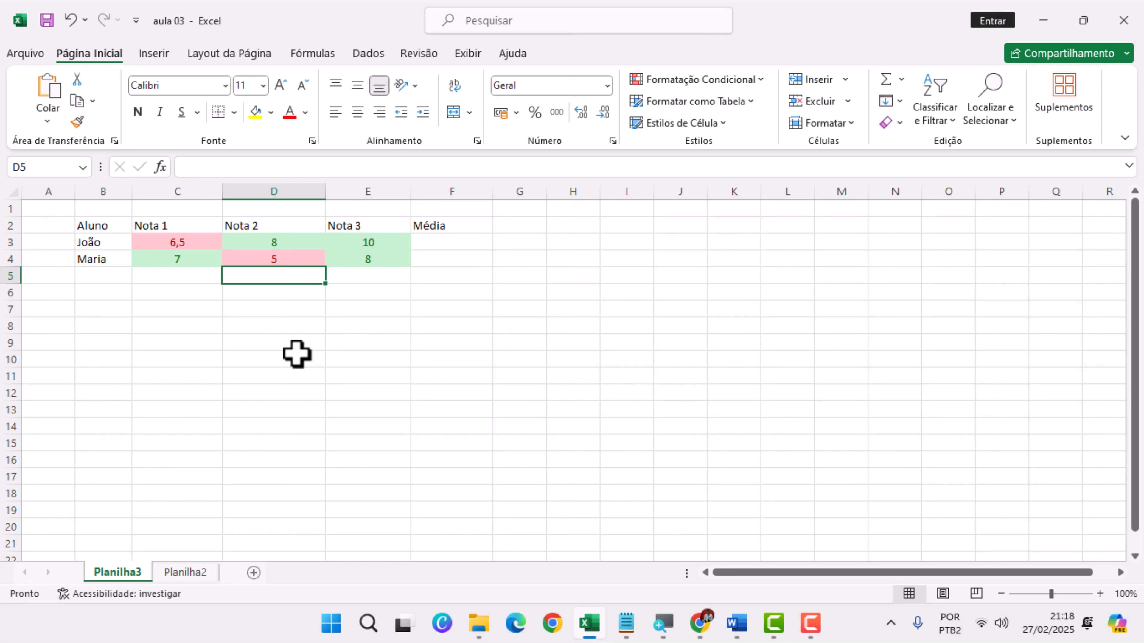
# Set the Nota 3 grades to 3 in E3 and 6,9 in E4
pyautogui.click(375, 248)
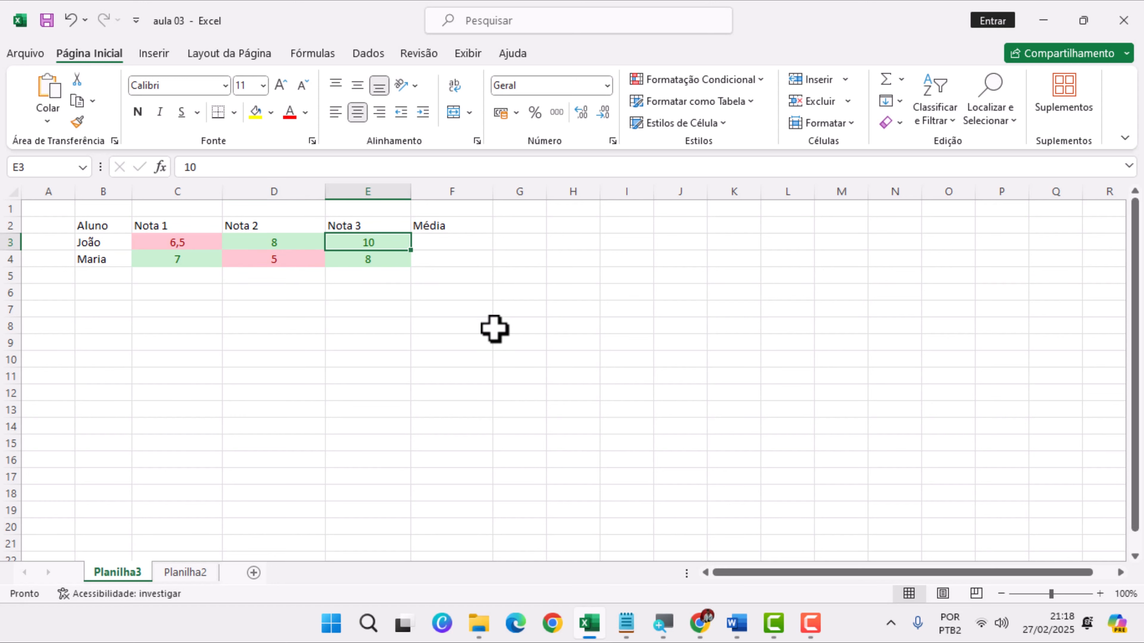
pyautogui.write('3')
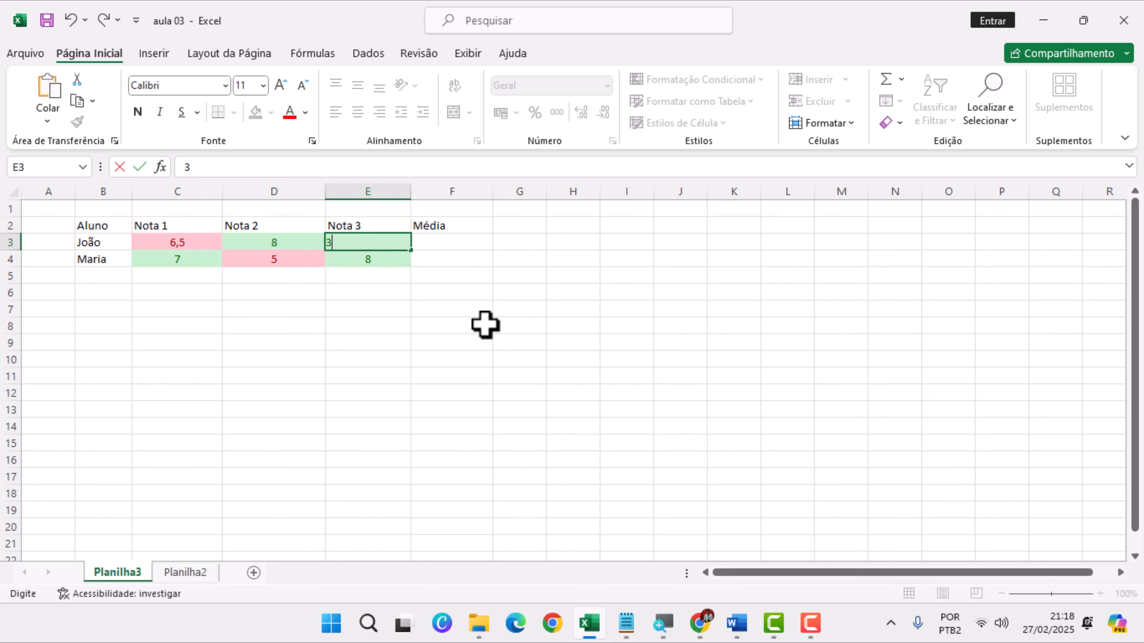
pyautogui.press('Return')
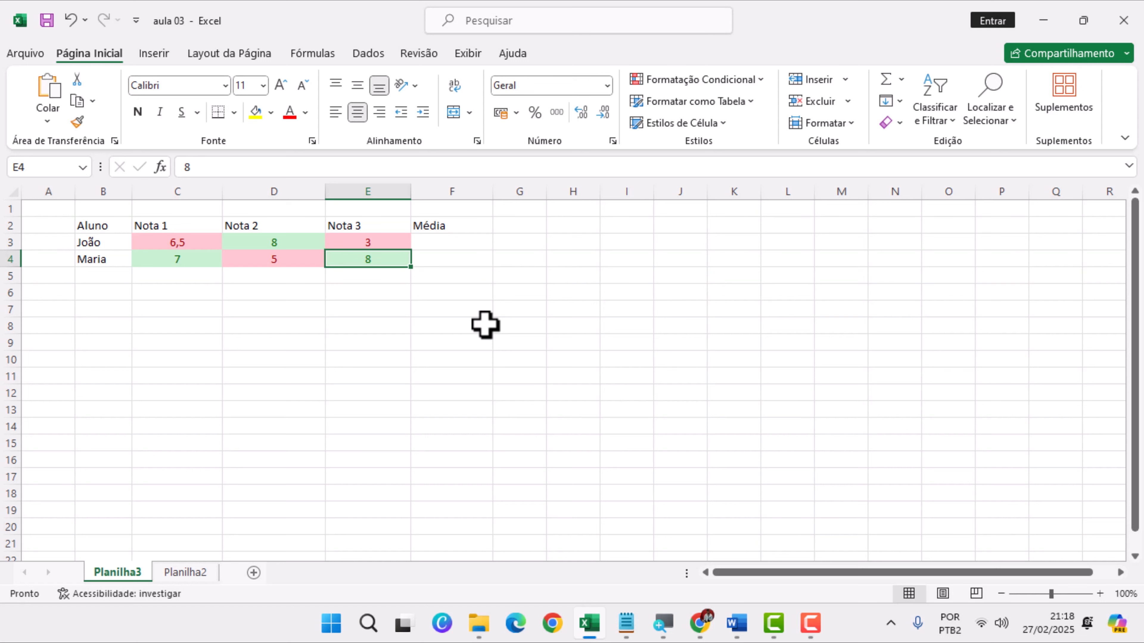
pyautogui.write('6,9')
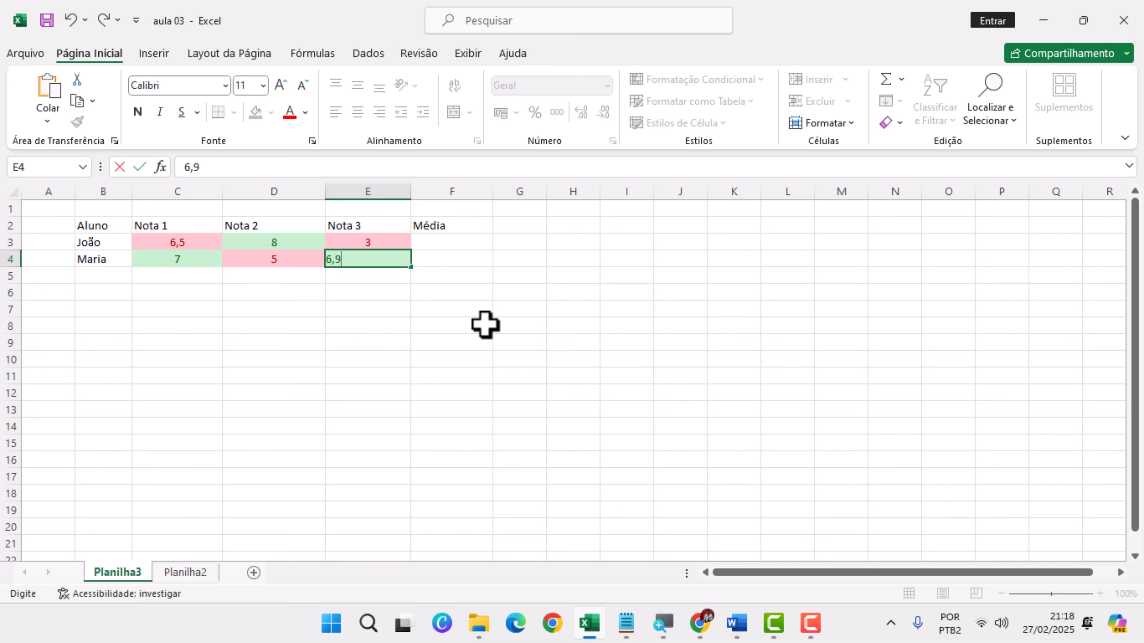
pyautogui.press('Return')
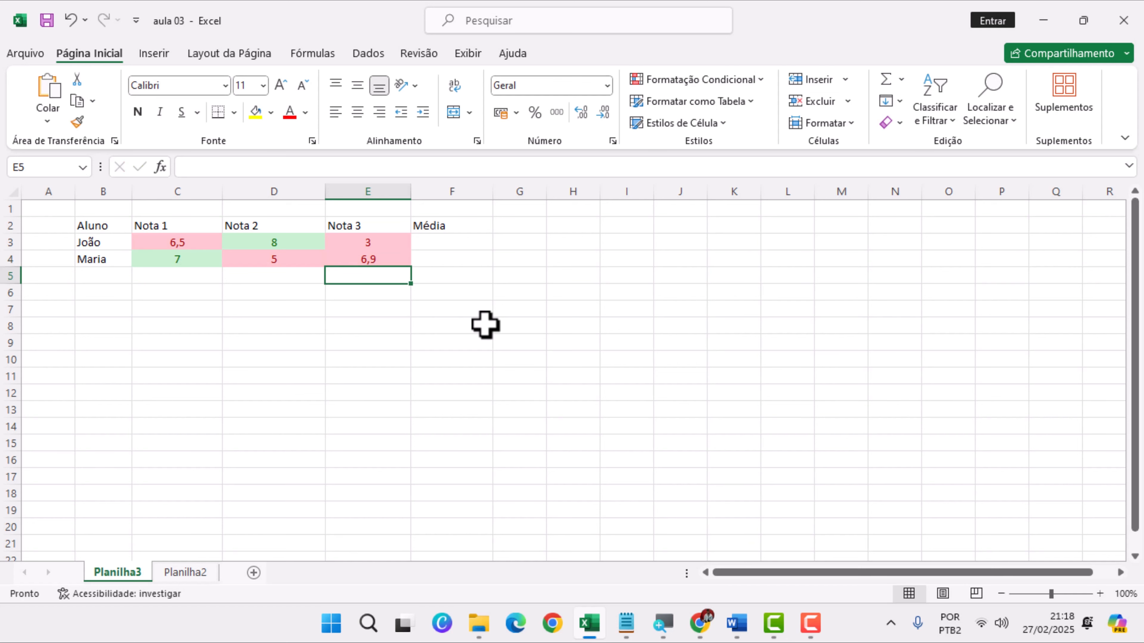
# Set the second student's Nota 2 grade in D4 to 10
pyautogui.press('Up')
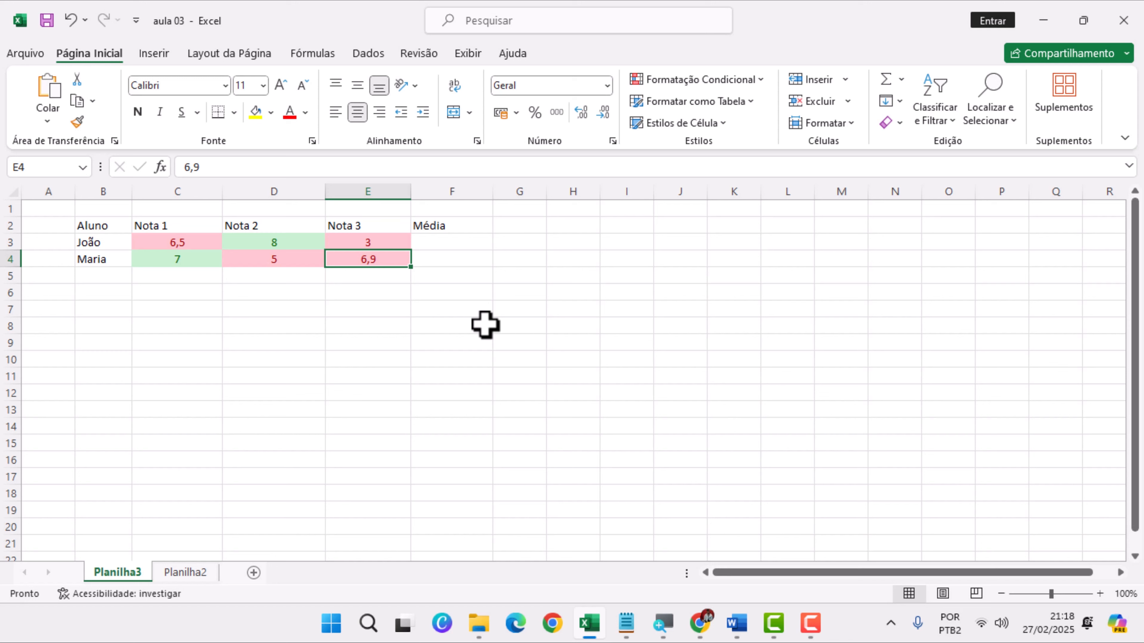
pyautogui.click(293, 255)
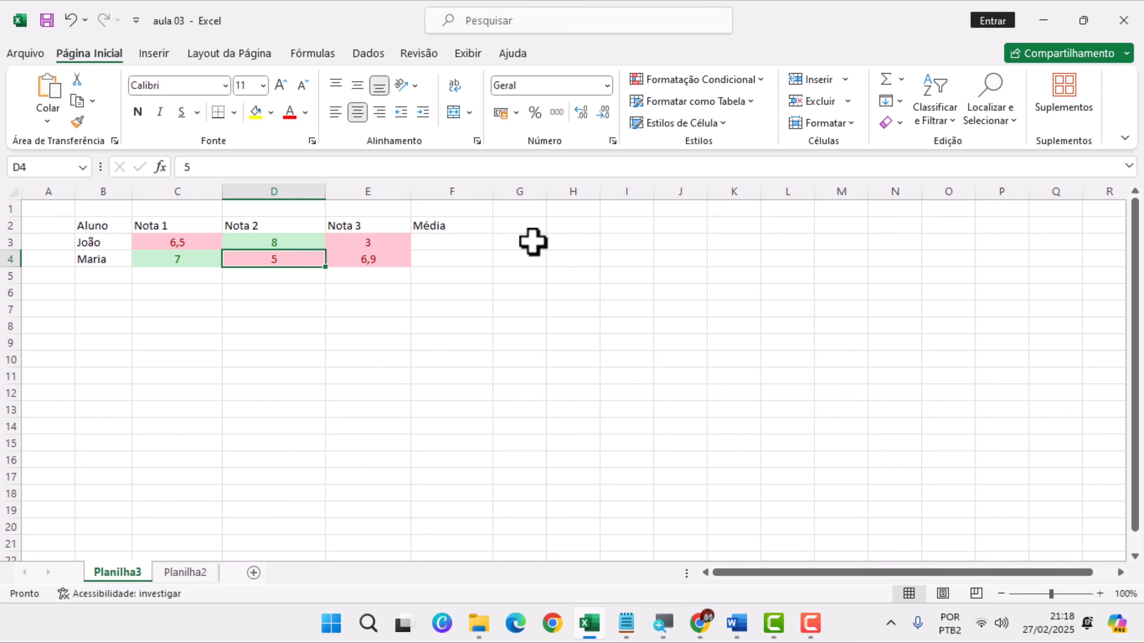
pyautogui.write('10')
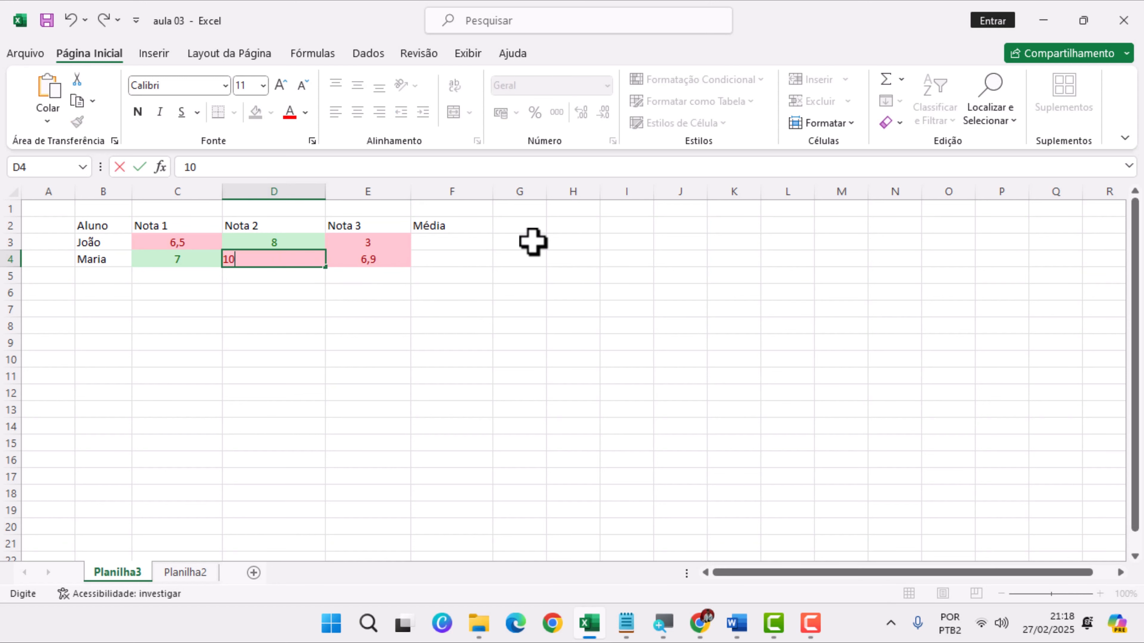
pyautogui.press('Return')
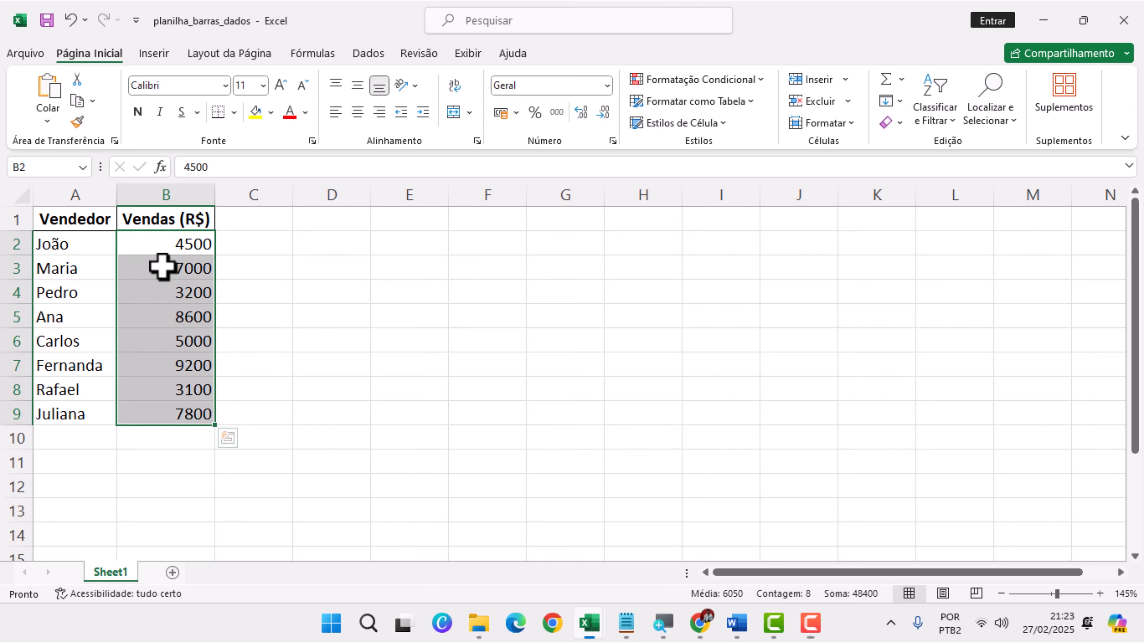
# Apply blue gradient-fill data bars to the Vendas (R$) values in B2:B9
pyautogui.click(178, 246)
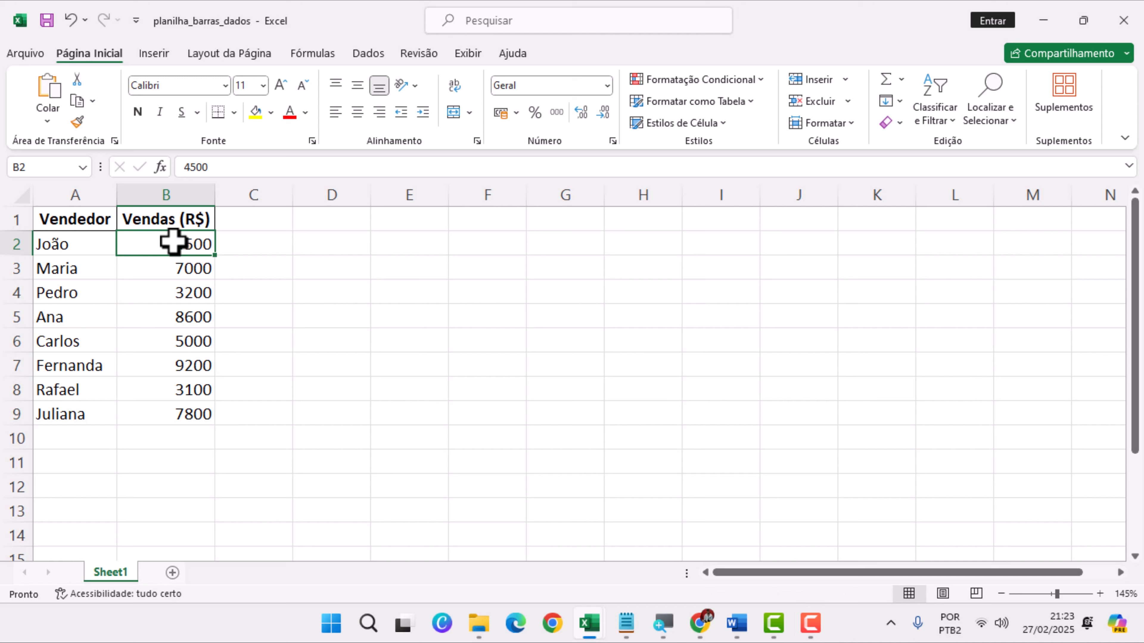
pyautogui.click(279, 276)
pyautogui.click(181, 245)
pyautogui.moveTo(180, 244); pyautogui.dragTo(161, 409)
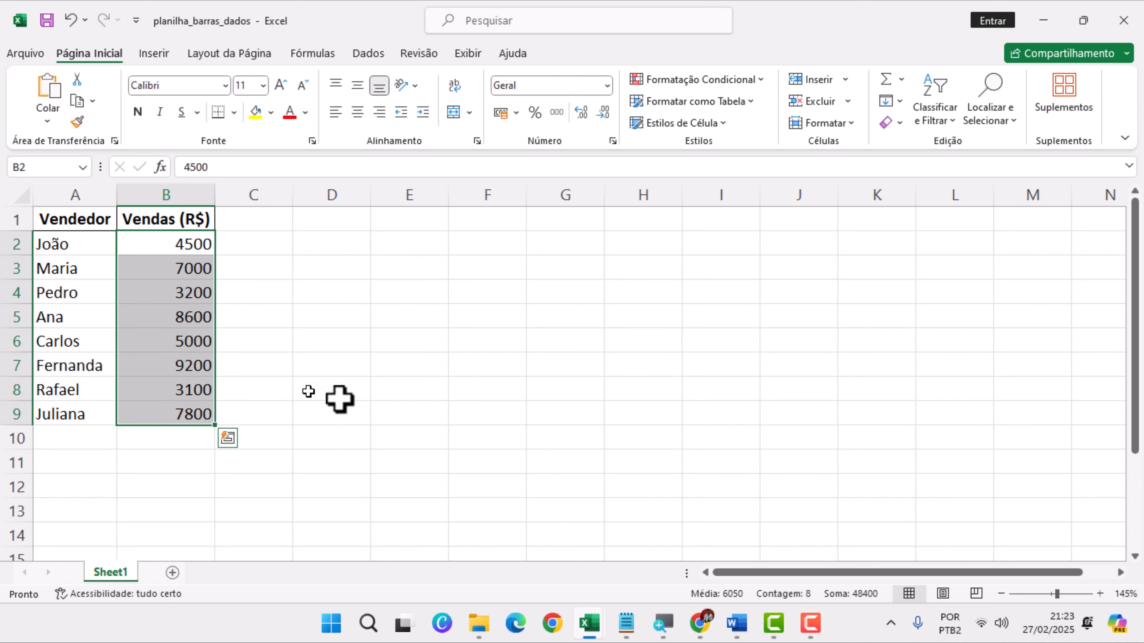
pyautogui.click(684, 81)
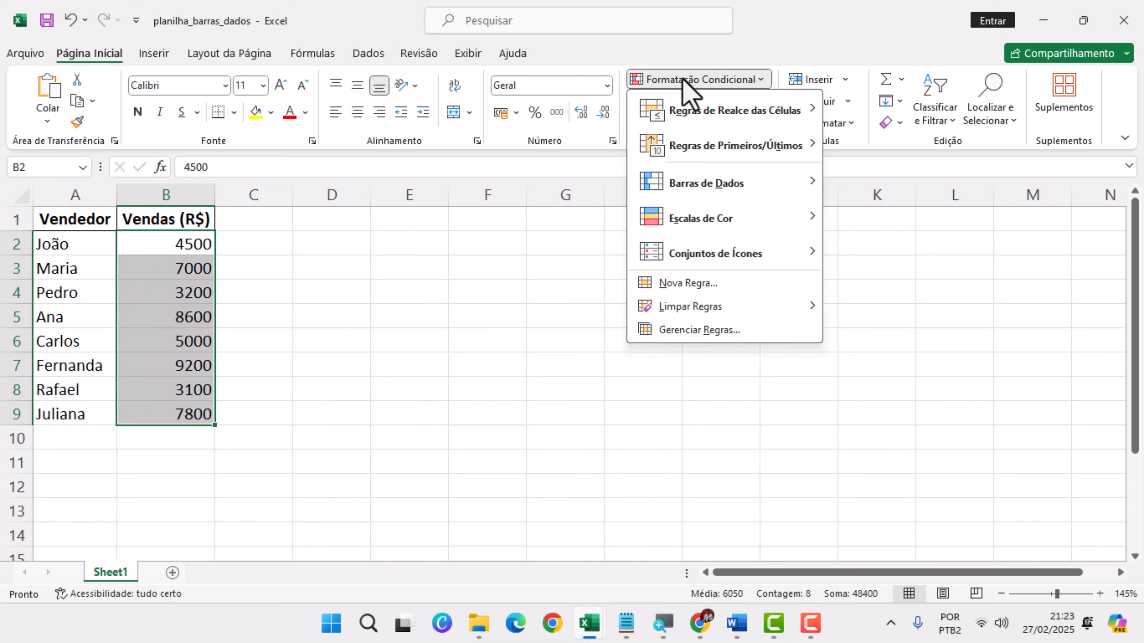
pyautogui.moveTo(718, 188)
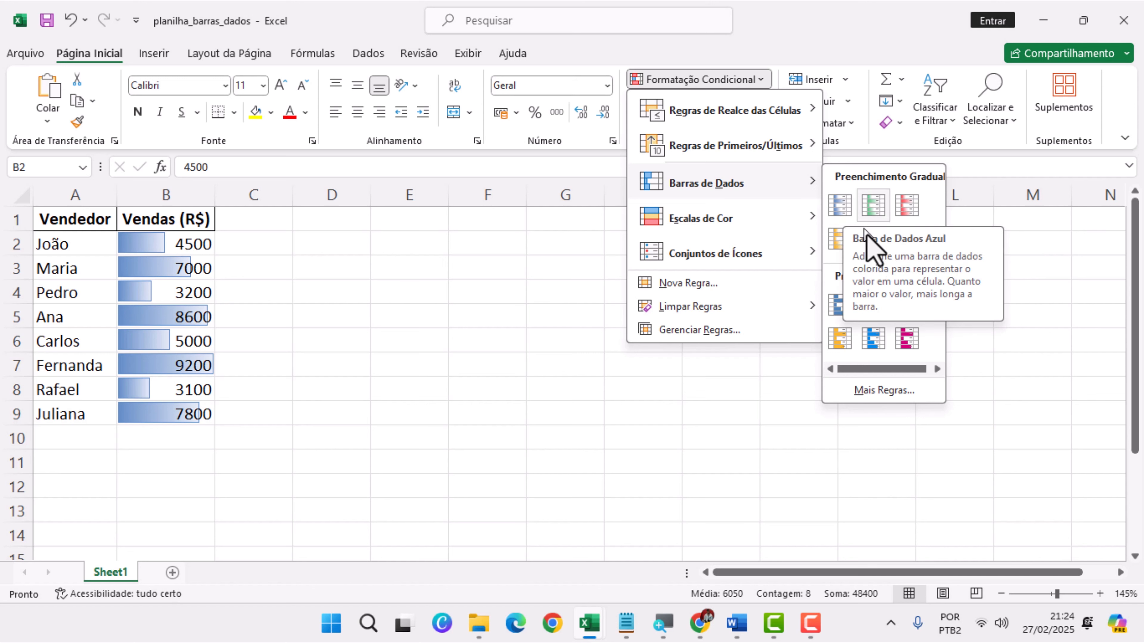
pyautogui.click(838, 205)
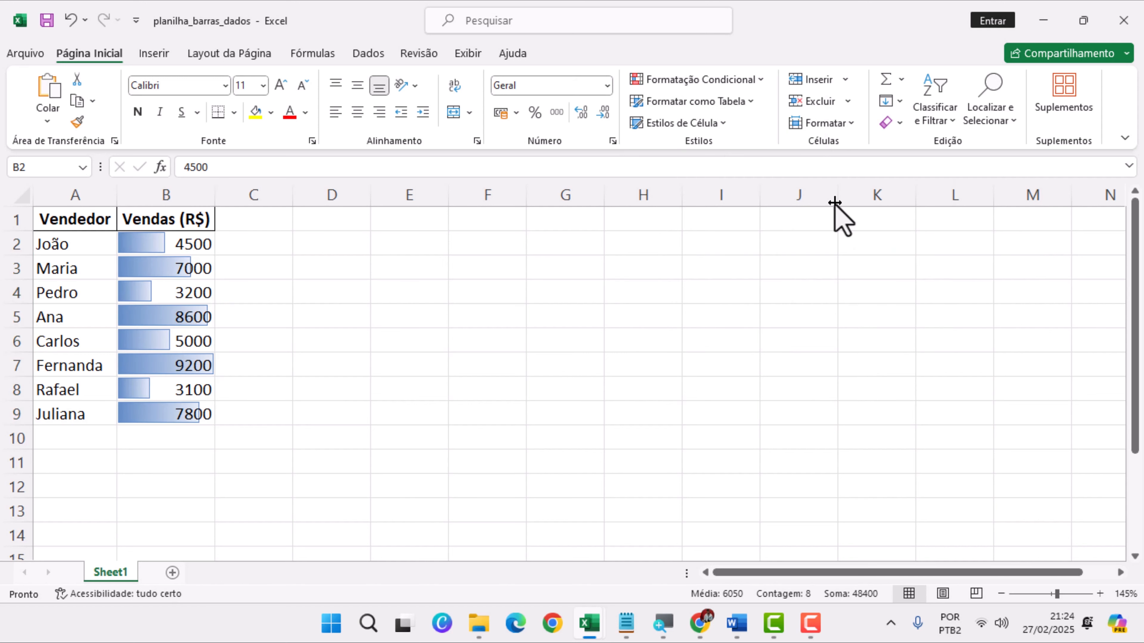
pyautogui.click(236, 296)
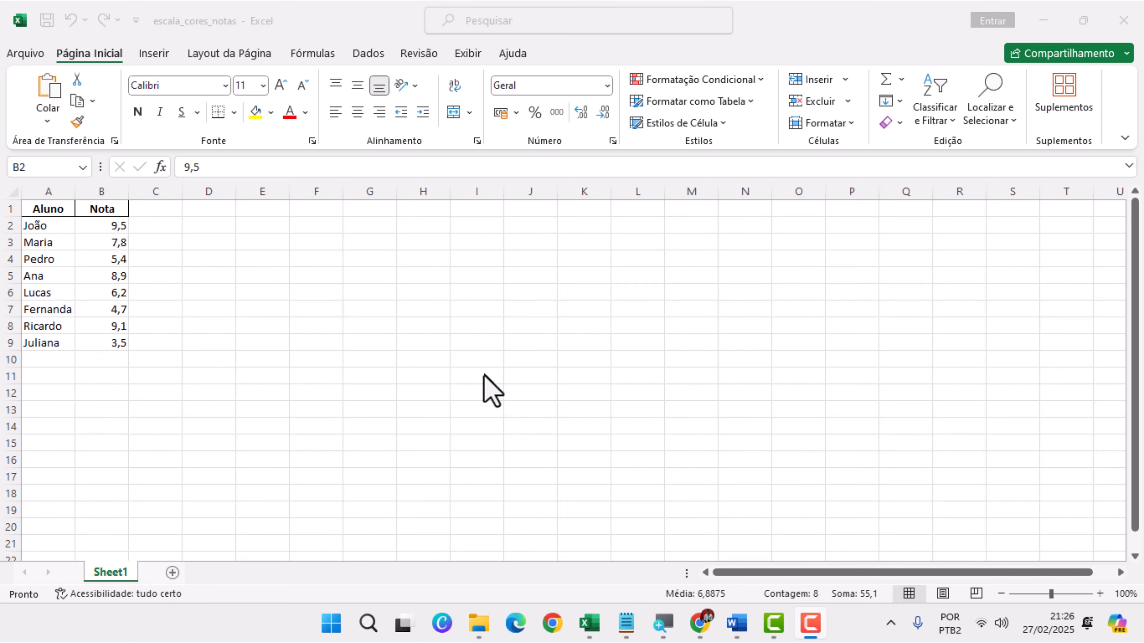
# Apply the green-yellow-red color scale to the Nota values in B2:B9 of the escala_cores_notas workbook
pyautogui.moveTo(589, 624)
pyautogui.click(678, 503)
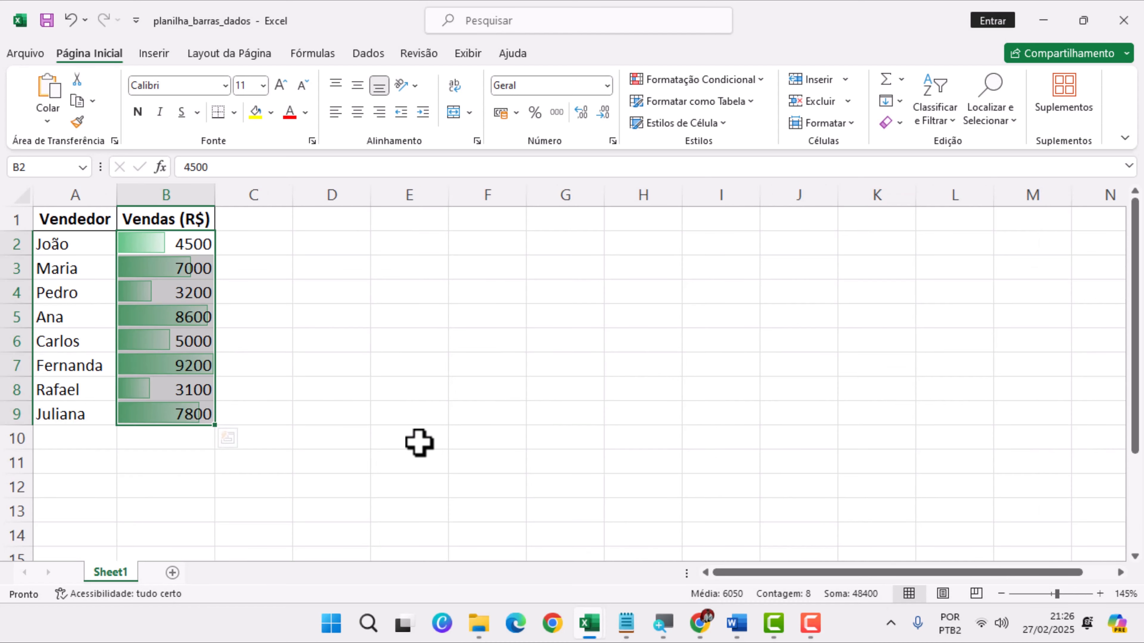
pyautogui.moveTo(599, 622)
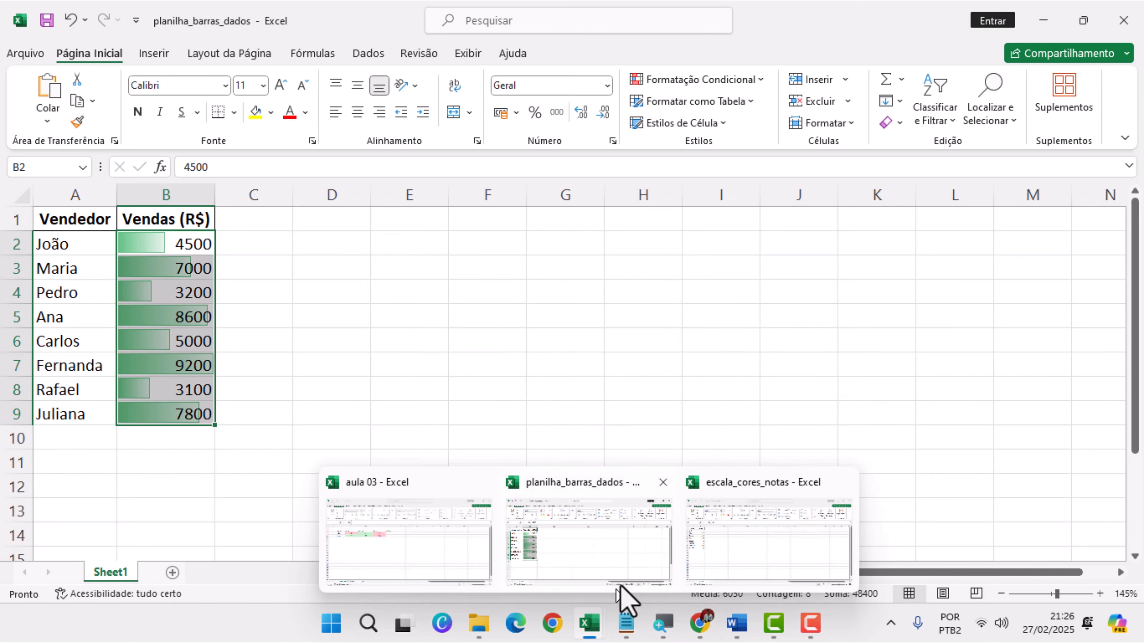
pyautogui.click(733, 554)
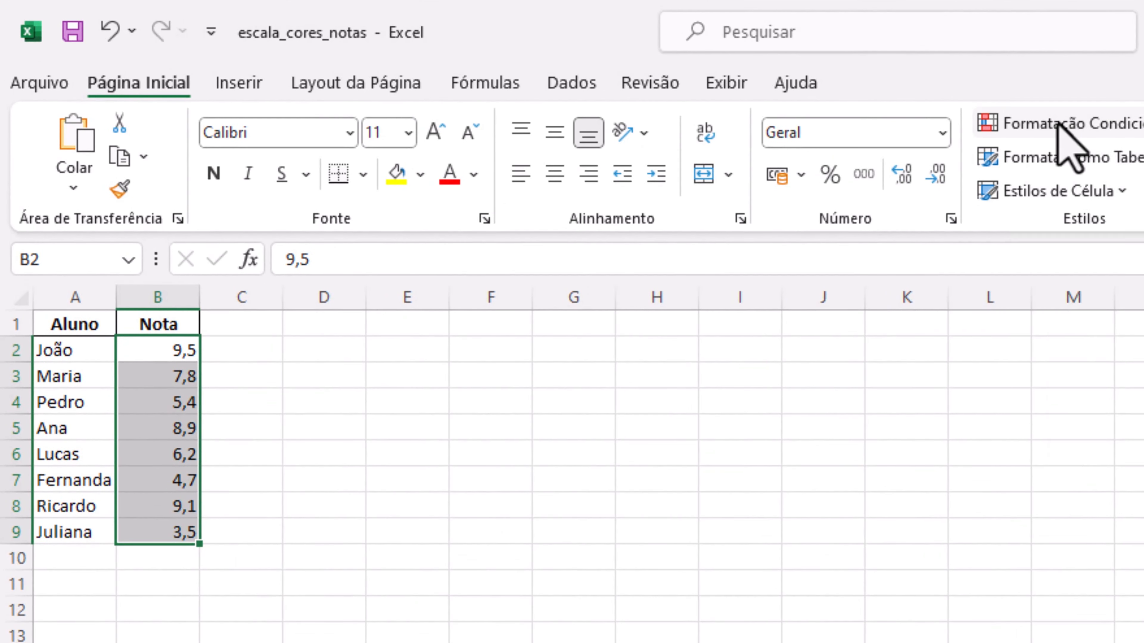
pyautogui.click(1076, 122)
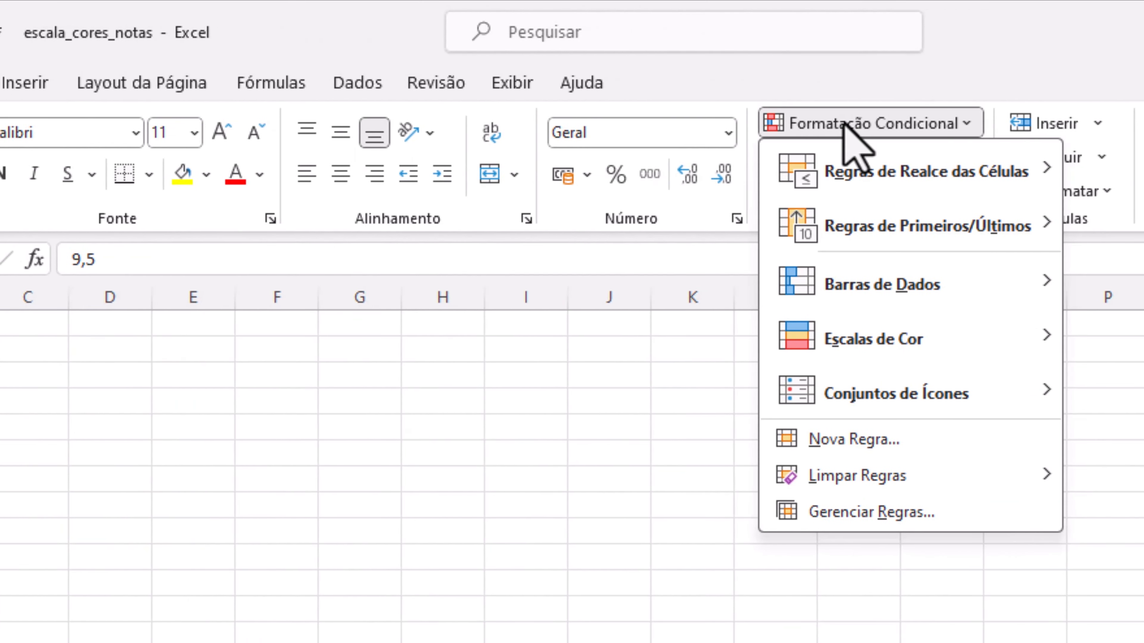
pyautogui.moveTo(841, 355)
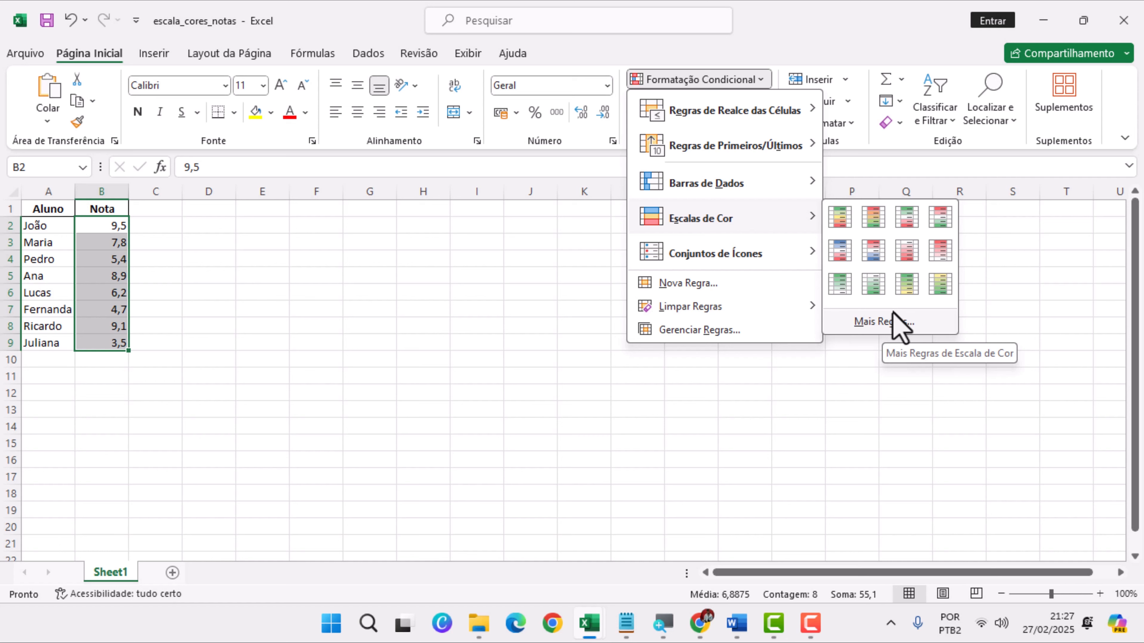
pyautogui.click(841, 218)
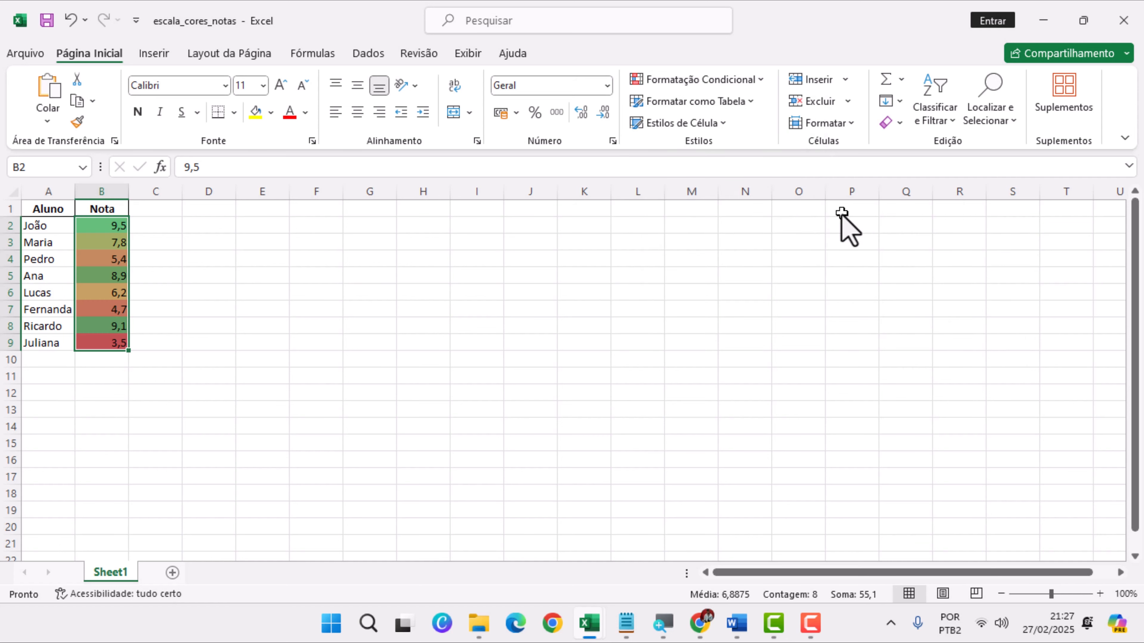
pyautogui.click(183, 277)
# Switch to the planilha_barras_dados workbook to review its sales data bars
pyautogui.click(647, 34)
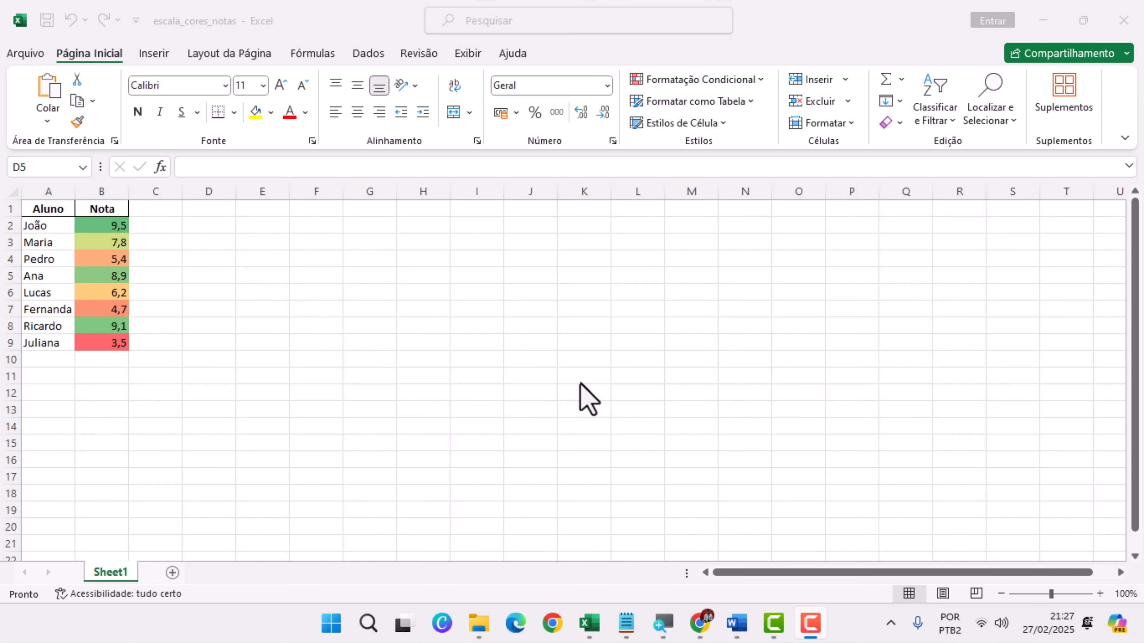
pyautogui.moveTo(591, 624)
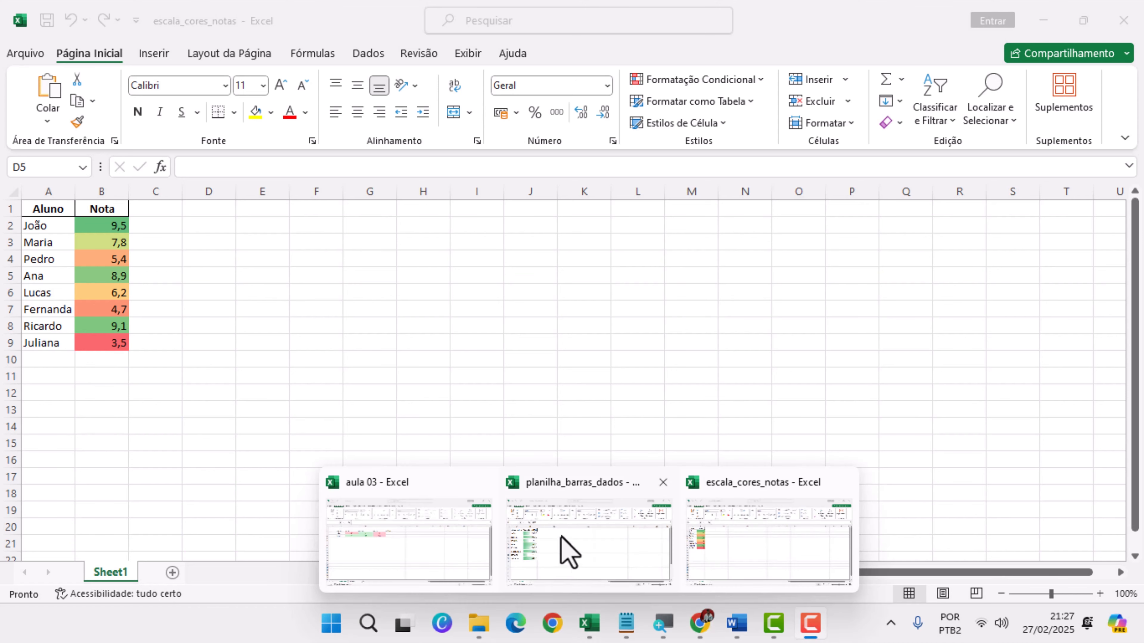
pyautogui.click(568, 552)
pyautogui.click(152, 252)
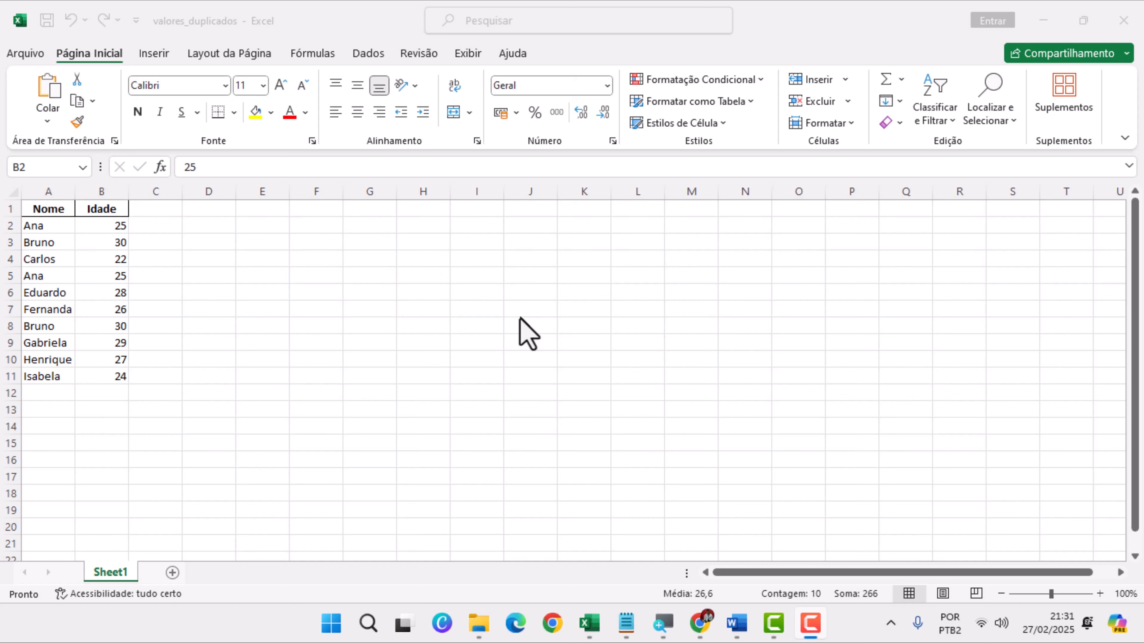
# Start a Valores Duplicados highlighting rule for the Idade values in B2:B11 of valores_duplicados
pyautogui.click(116, 230)
pyautogui.hotkey('ctrl', 'shift', 'Down')
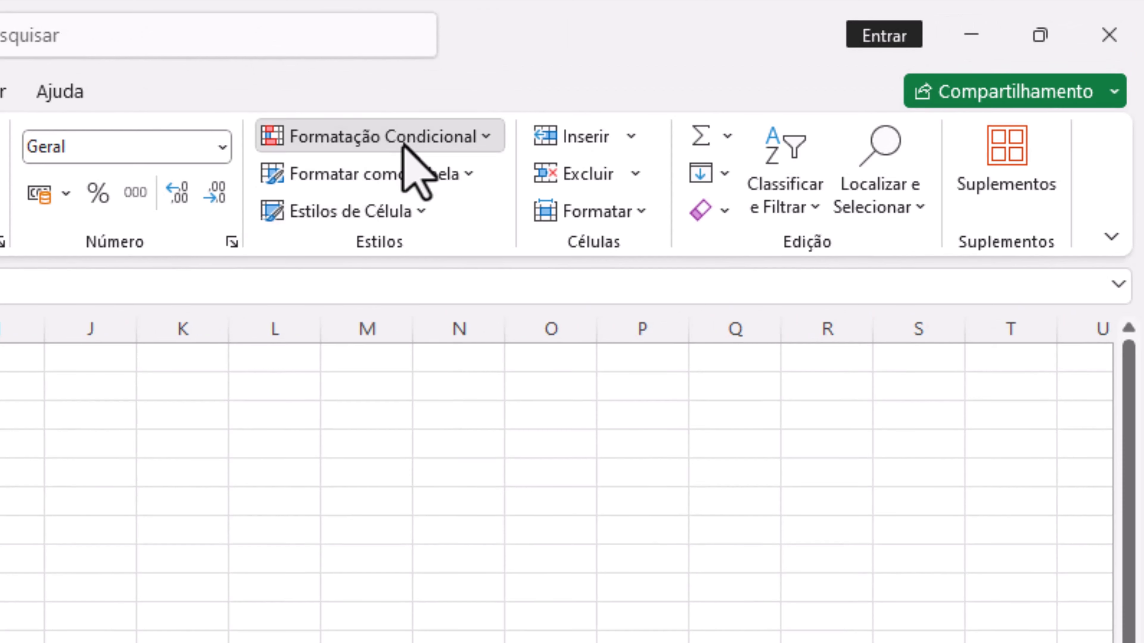
pyautogui.click(406, 149)
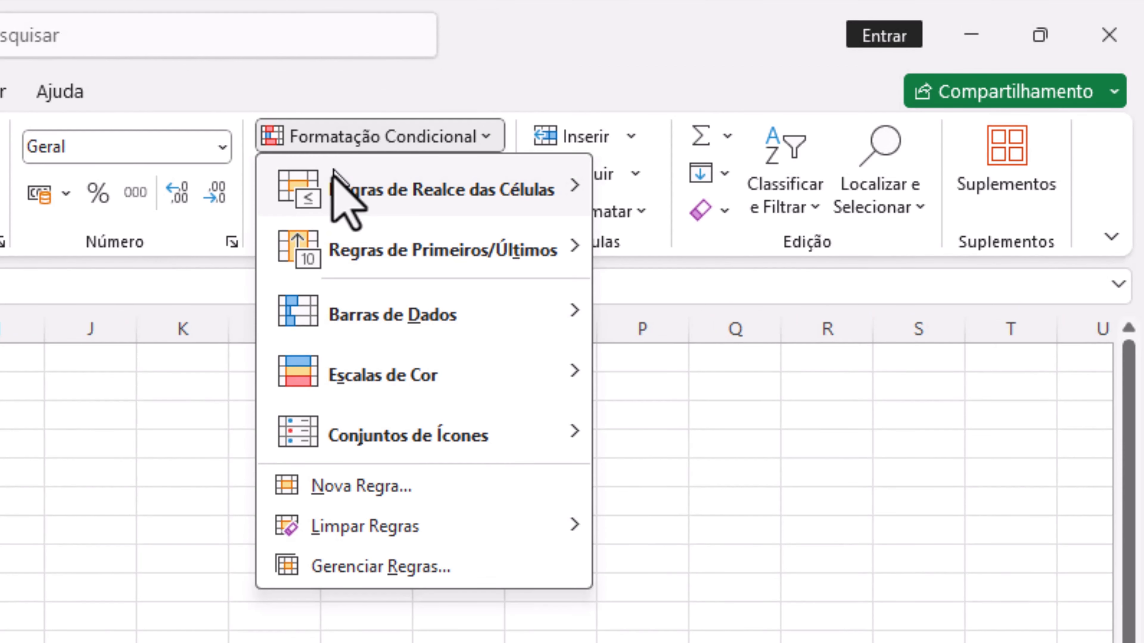
pyautogui.moveTo(410, 199)
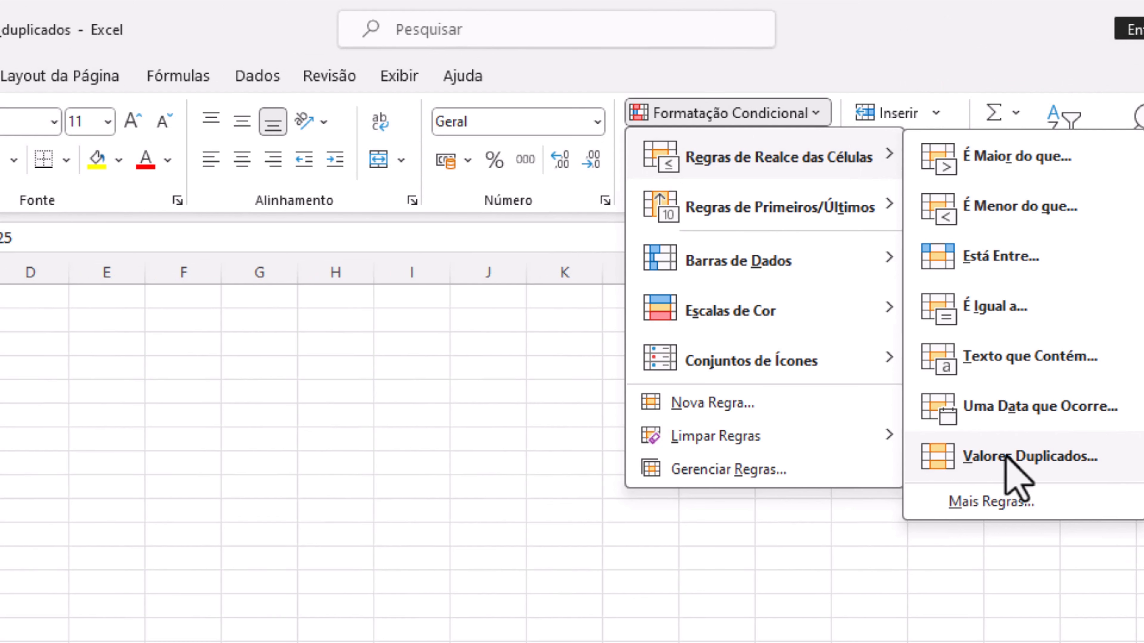
pyautogui.click(1005, 456)
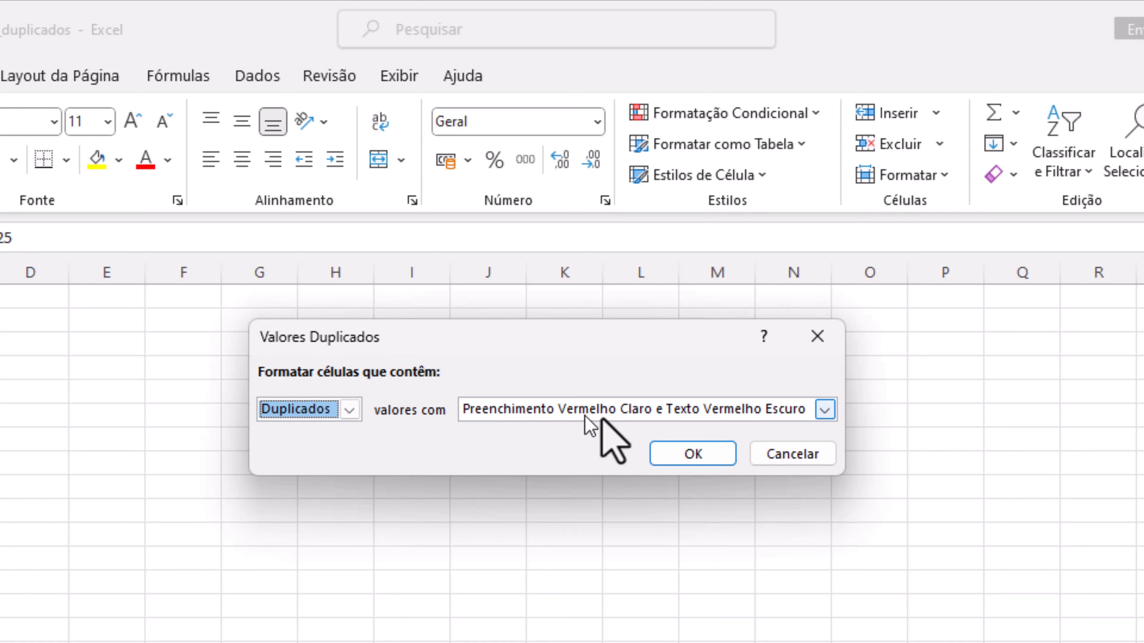
# Try Preenchimento Vermelho Claro and Preenchimento Verde e Texto Verde Escuro as the format for duplicates
pyautogui.click(655, 417)
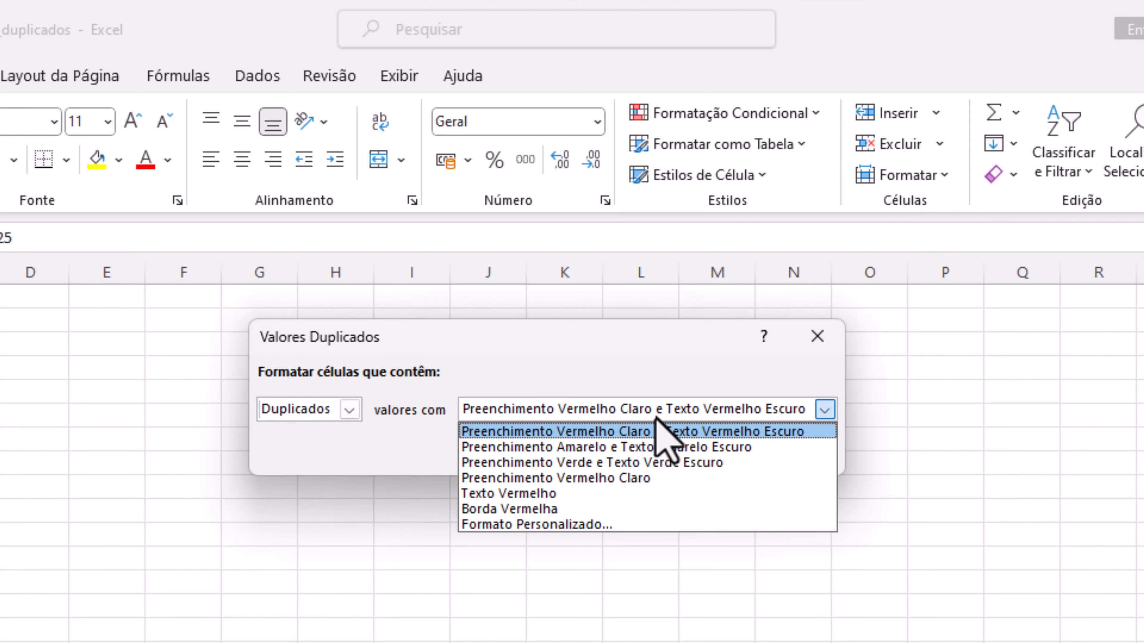
pyautogui.click(590, 478)
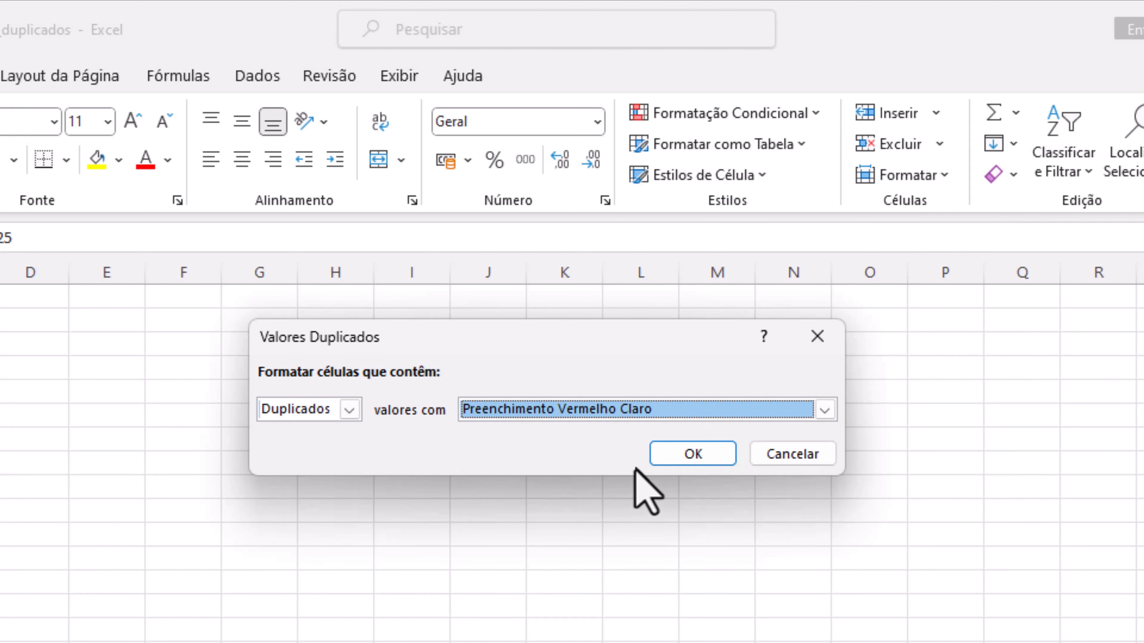
pyautogui.click(649, 418)
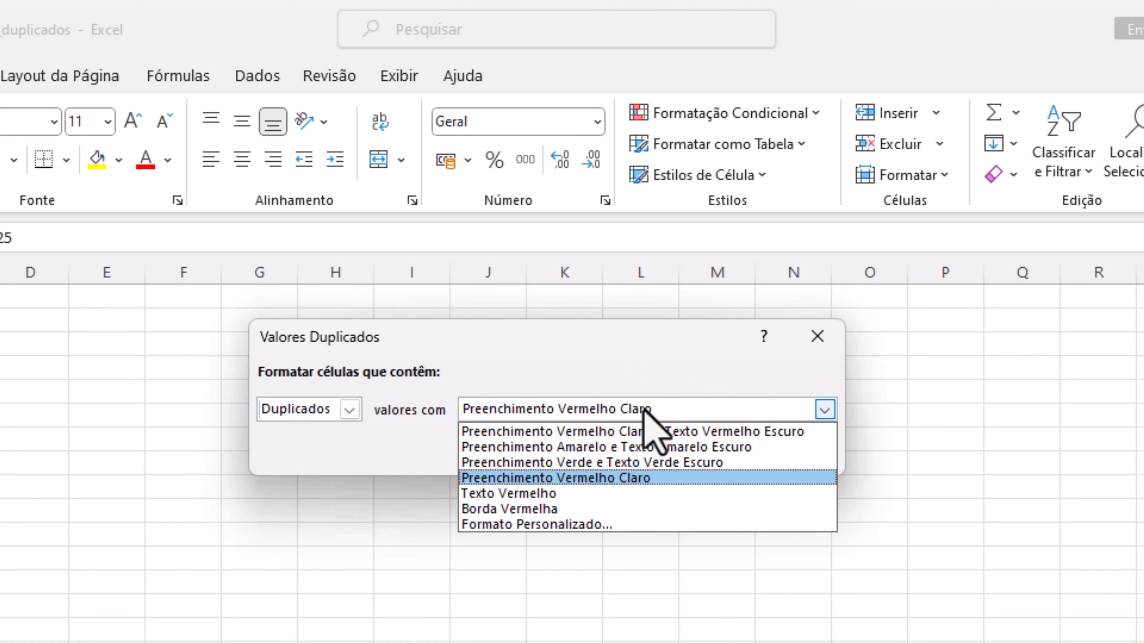
pyautogui.click(632, 466)
# Format the duplicate Idade values with Preenchimento Amarelo e Texto Amarelo Escuro and apply the rule
pyautogui.click(649, 409)
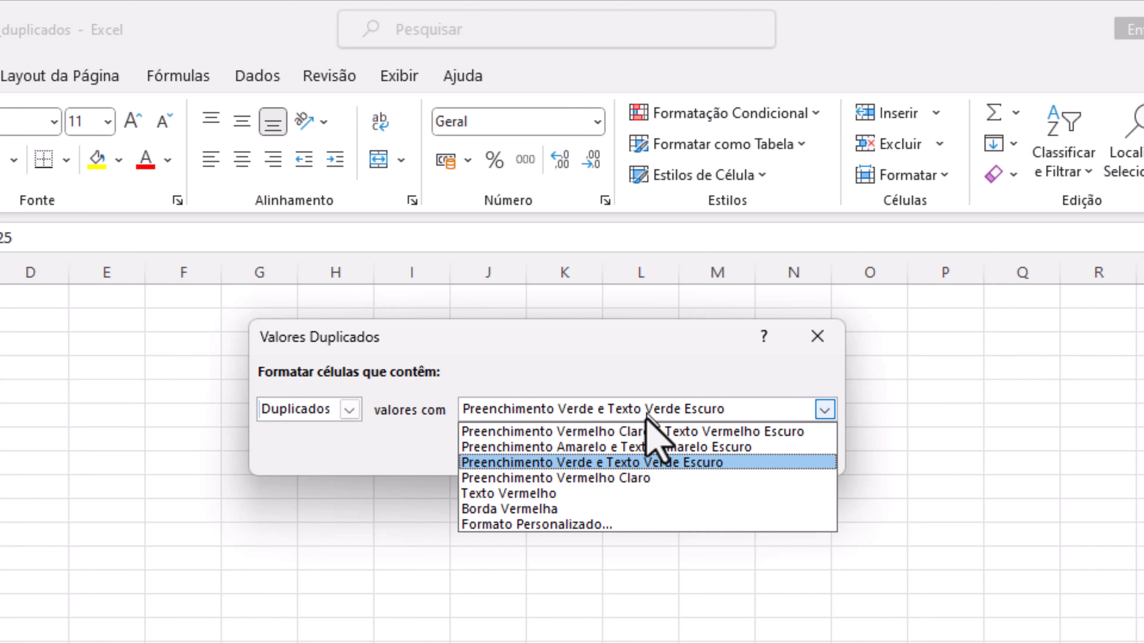
pyautogui.click(633, 450)
pyautogui.click(644, 409)
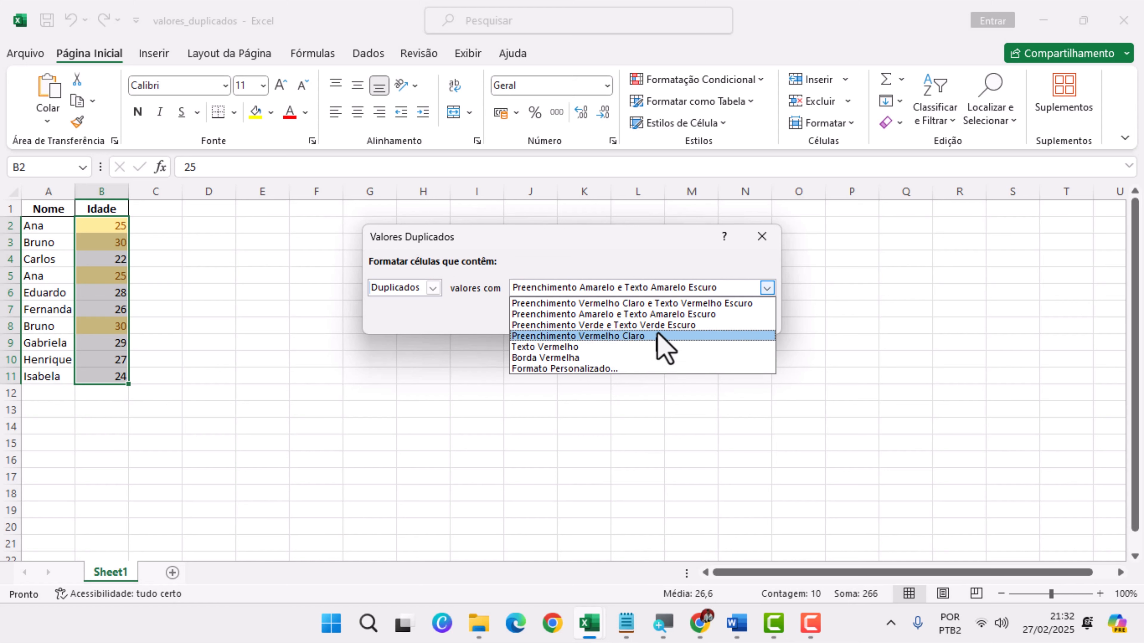
pyautogui.click(664, 315)
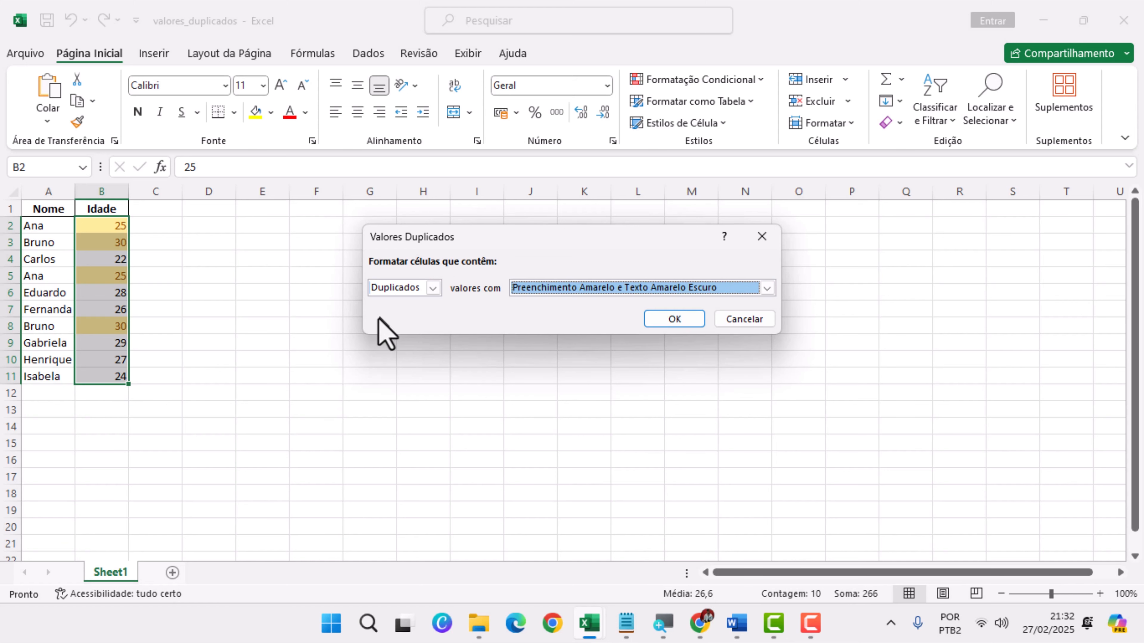
pyautogui.click(687, 318)
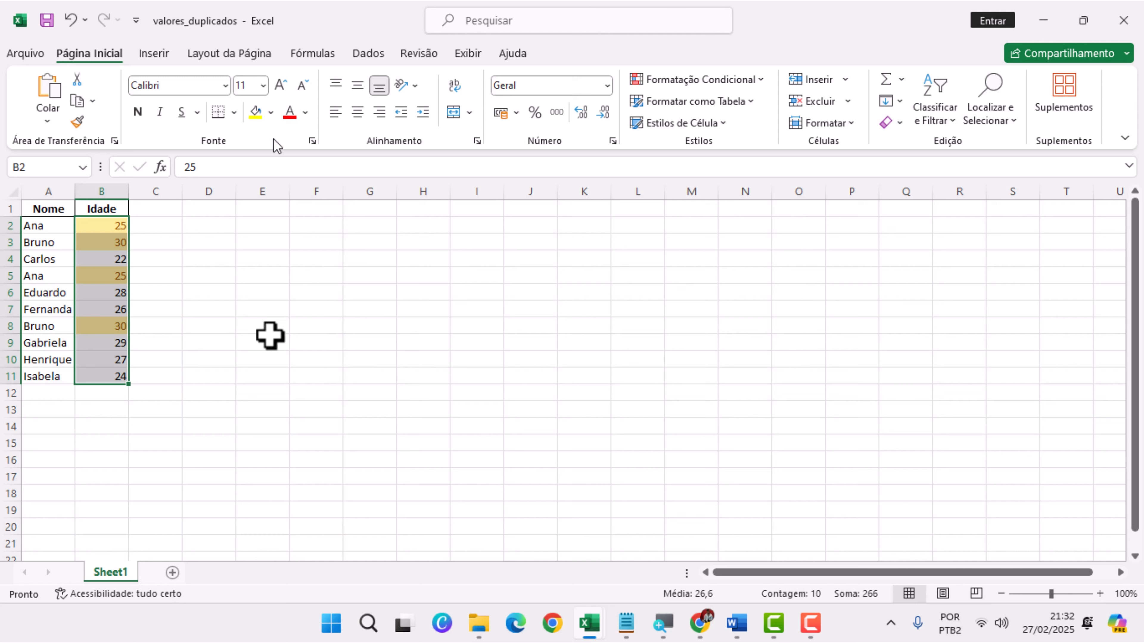
pyautogui.click(231, 440)
# Examine the highlighted duplicate ages in the Idade column, comparing B2 with B5 and B3 with B8
pyautogui.click(109, 227)
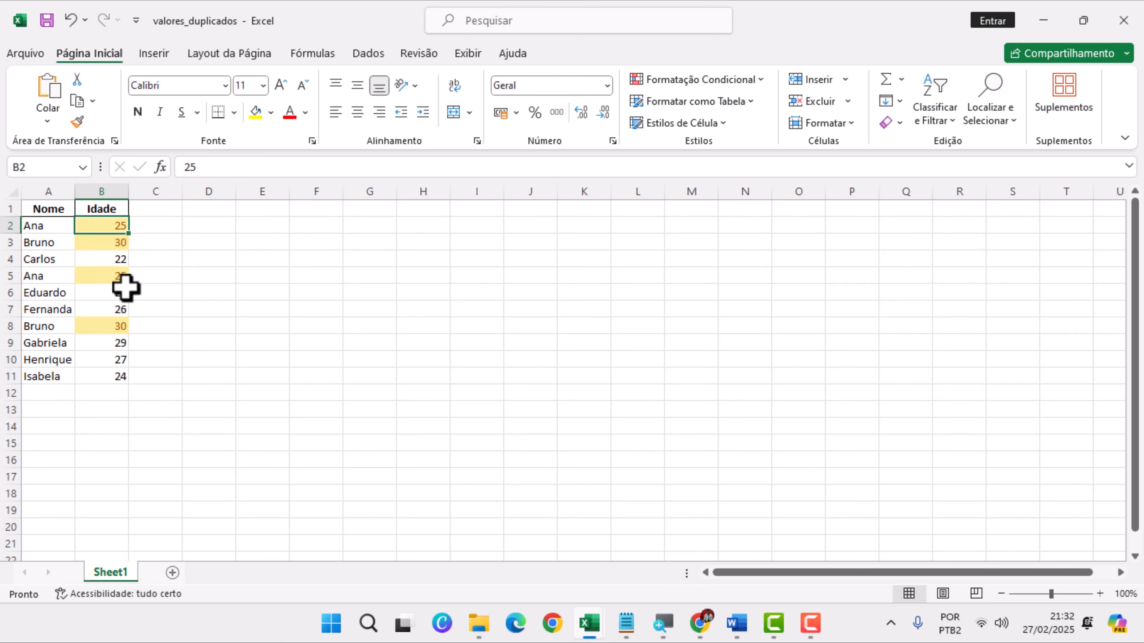
pyautogui.click(118, 279)
pyautogui.click(119, 326)
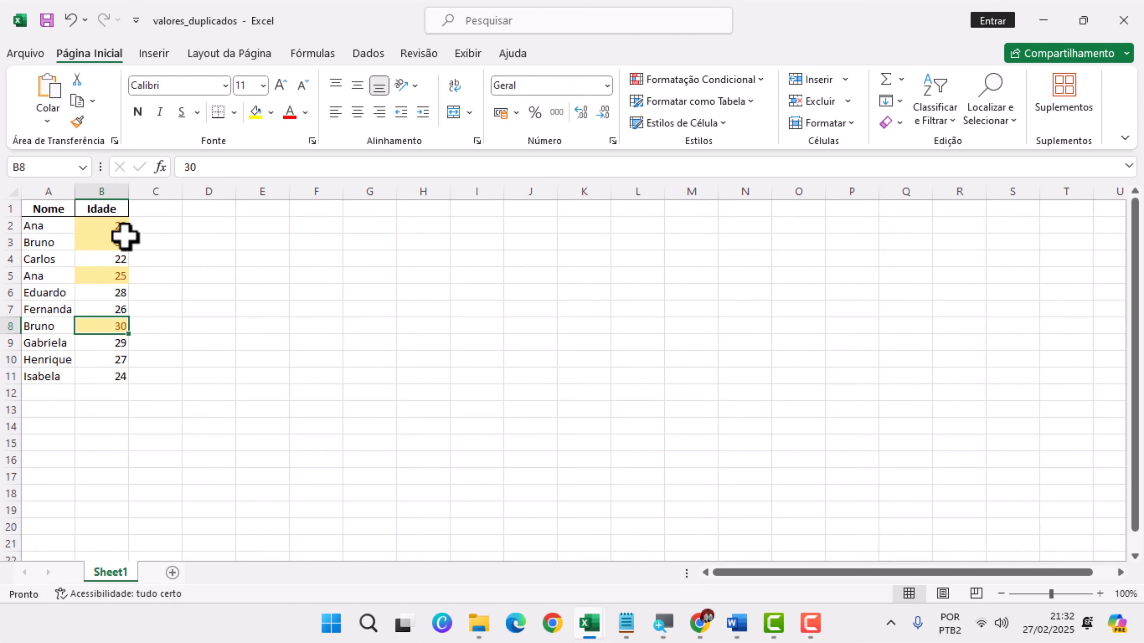
pyautogui.click(113, 243)
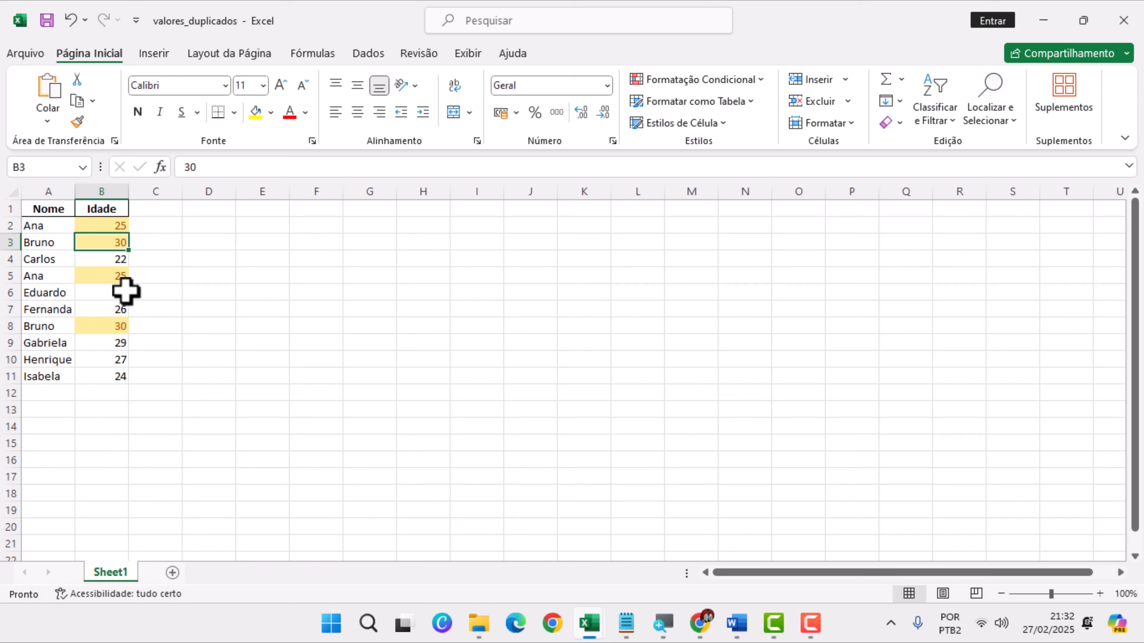
pyautogui.click(115, 276)
pyautogui.click(115, 243)
pyautogui.click(119, 226)
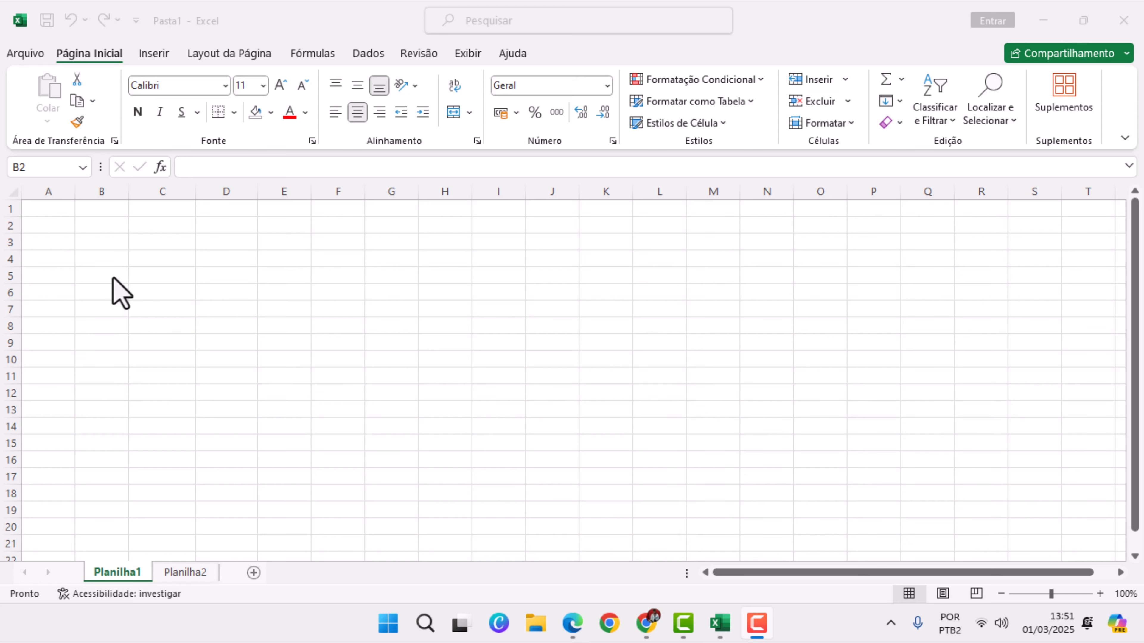
# Enter the header Aluno in B2 of Planilha1 in the Pasta1 workbook
pyautogui.click(102, 227)
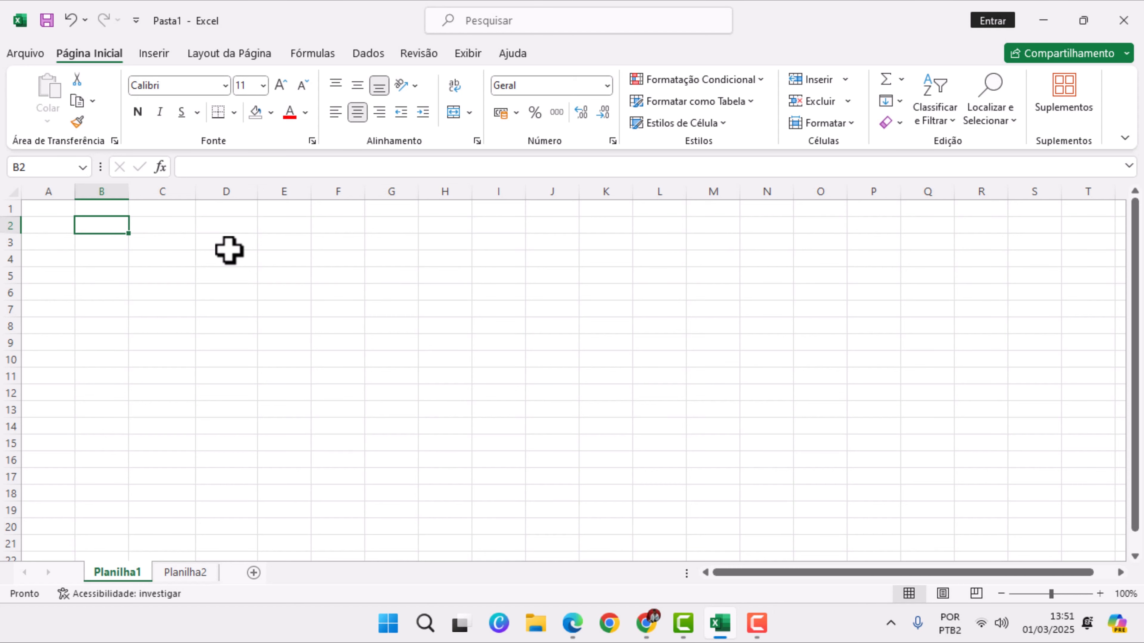
pyautogui.write('Aluno')
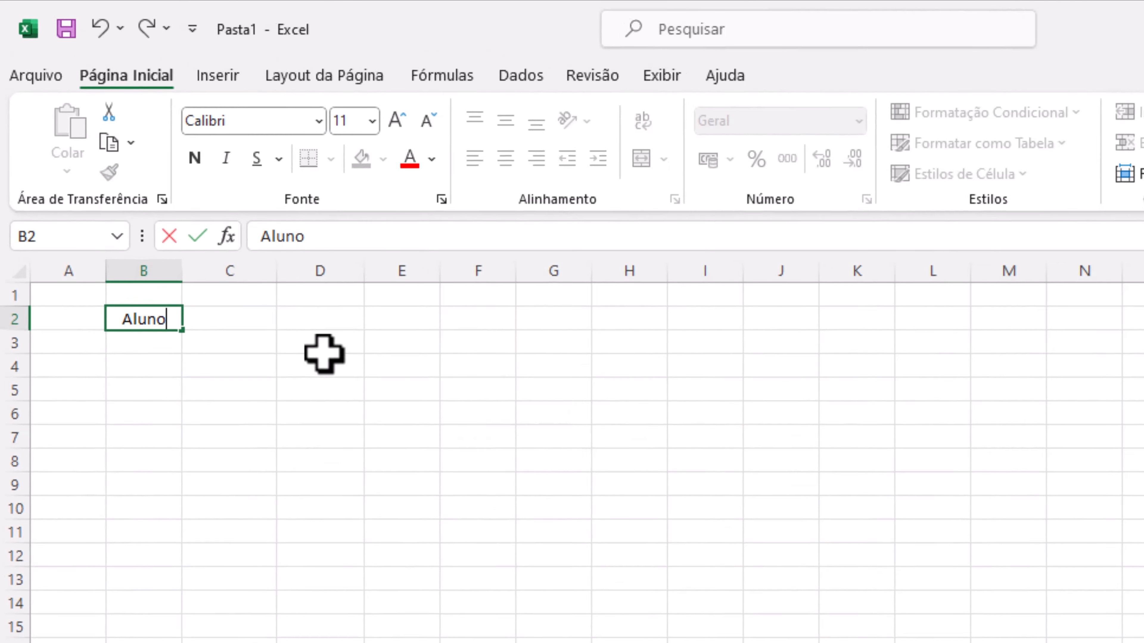
pyautogui.press('Return')
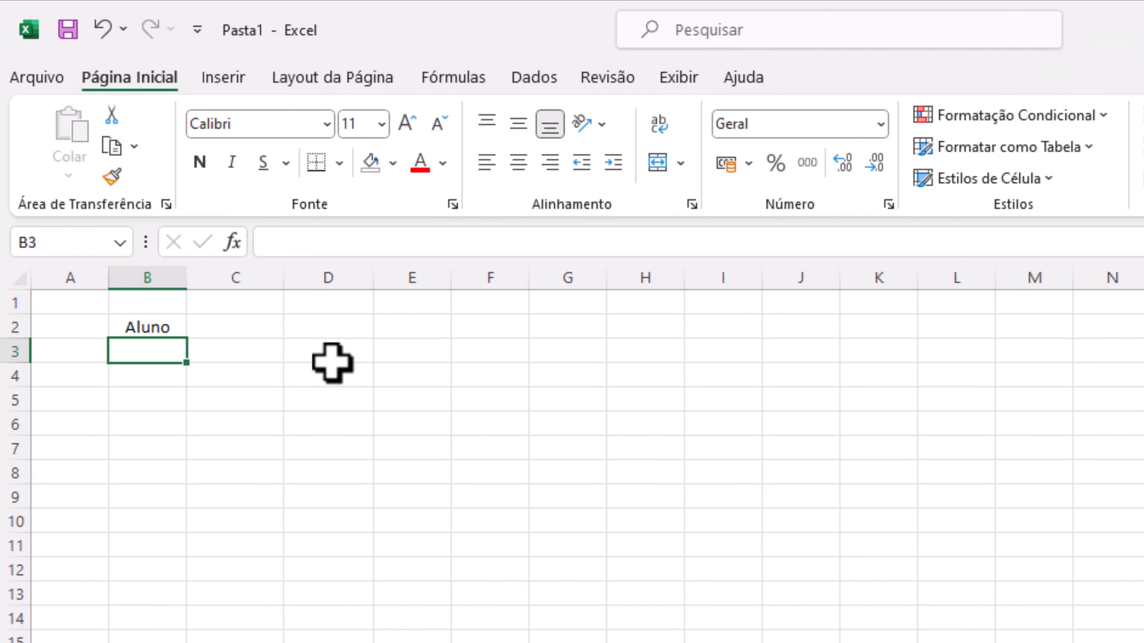
# Fill in four students' first names in B3:B6 below the Aluno header
pyautogui.write('Mari')
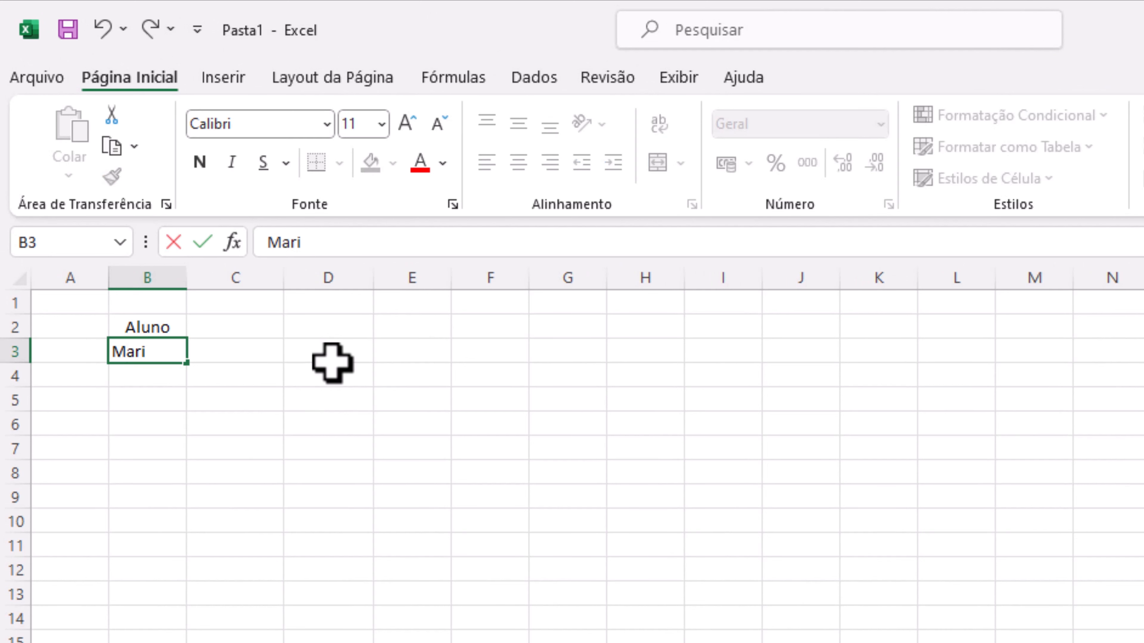
pyautogui.write('a')
pyautogui.press('Return')
pyautogui.write('Pedro')
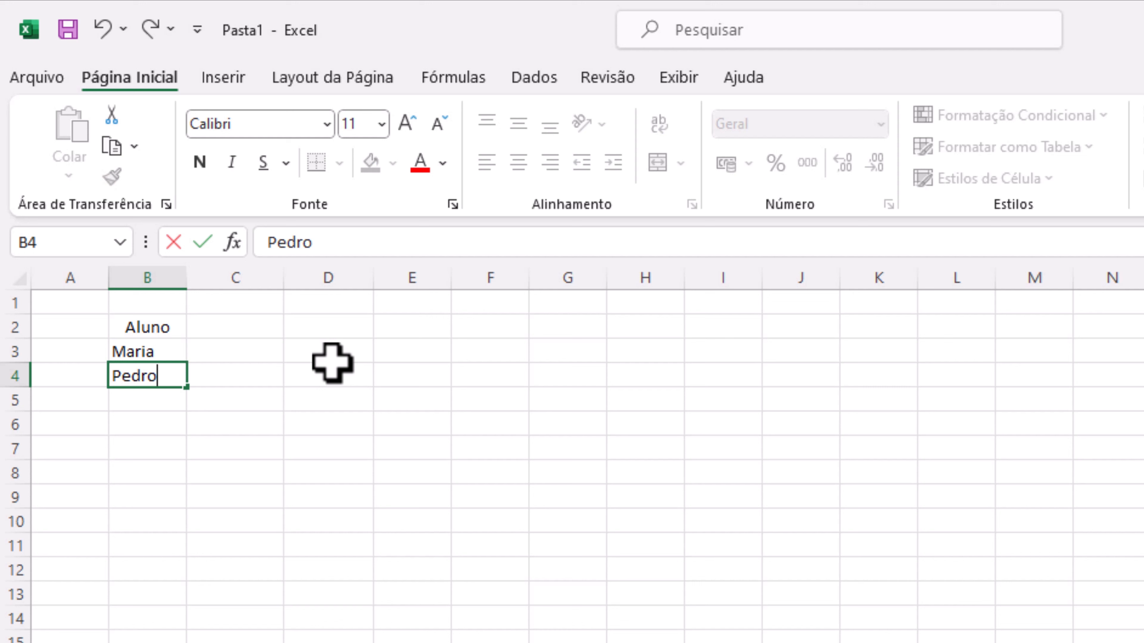
pyautogui.press('Return')
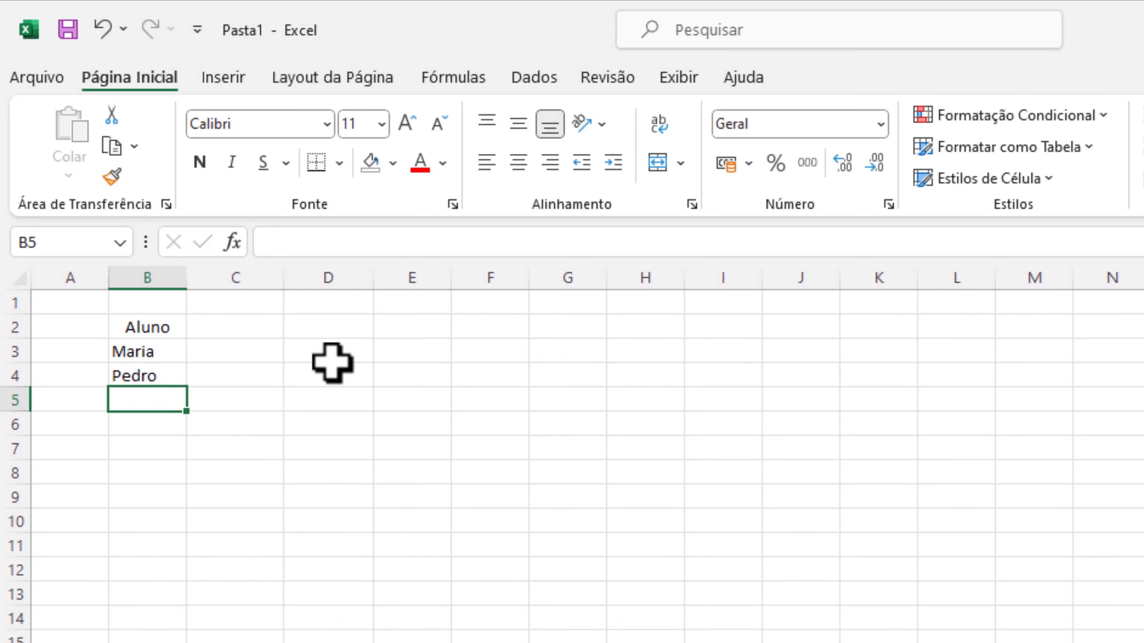
pyautogui.write('Ana')
pyautogui.press('Return')
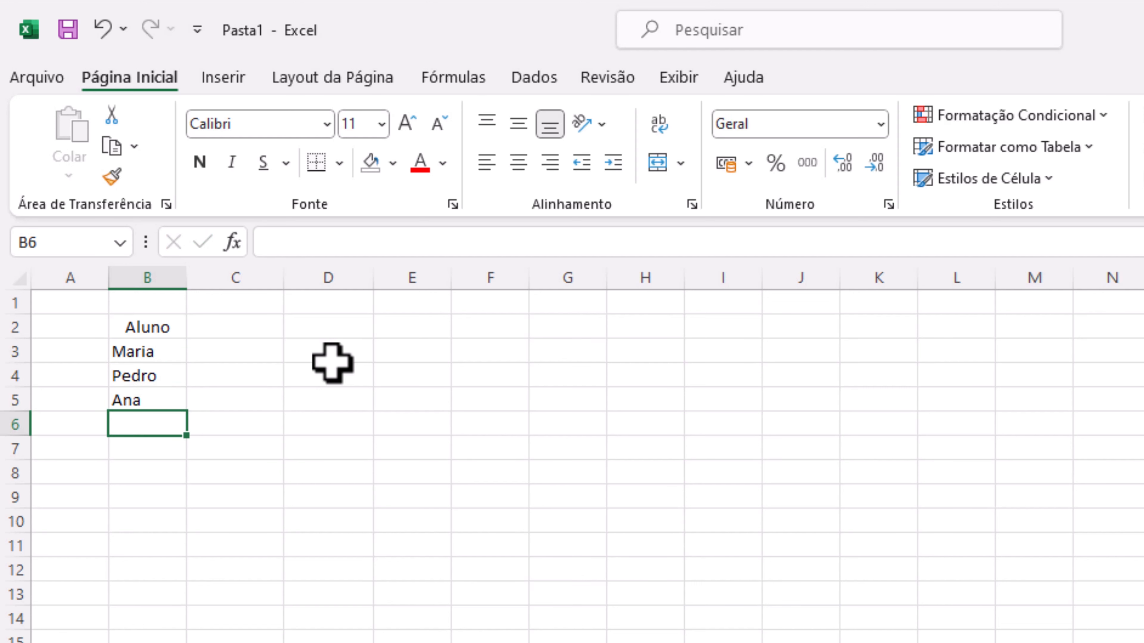
pyautogui.write('Jo')
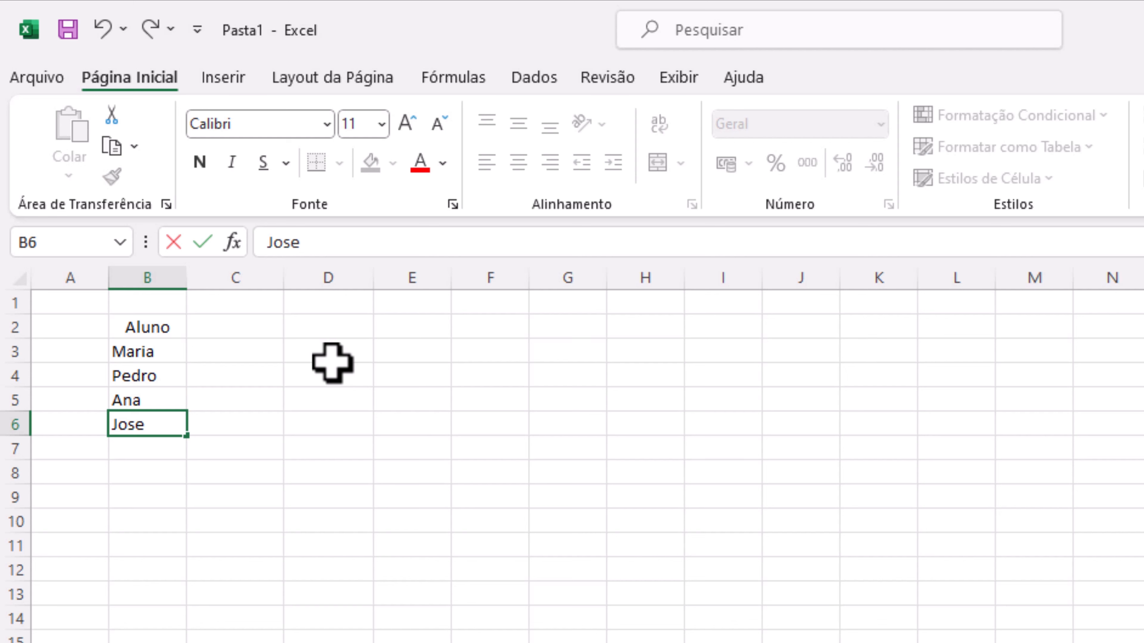
pyautogui.write('se')
pyautogui.press('Return')
# Enter the headers Nota 1 in C2 and Nota 2 in D2, beside the Aluno header
pyautogui.click(241, 331)
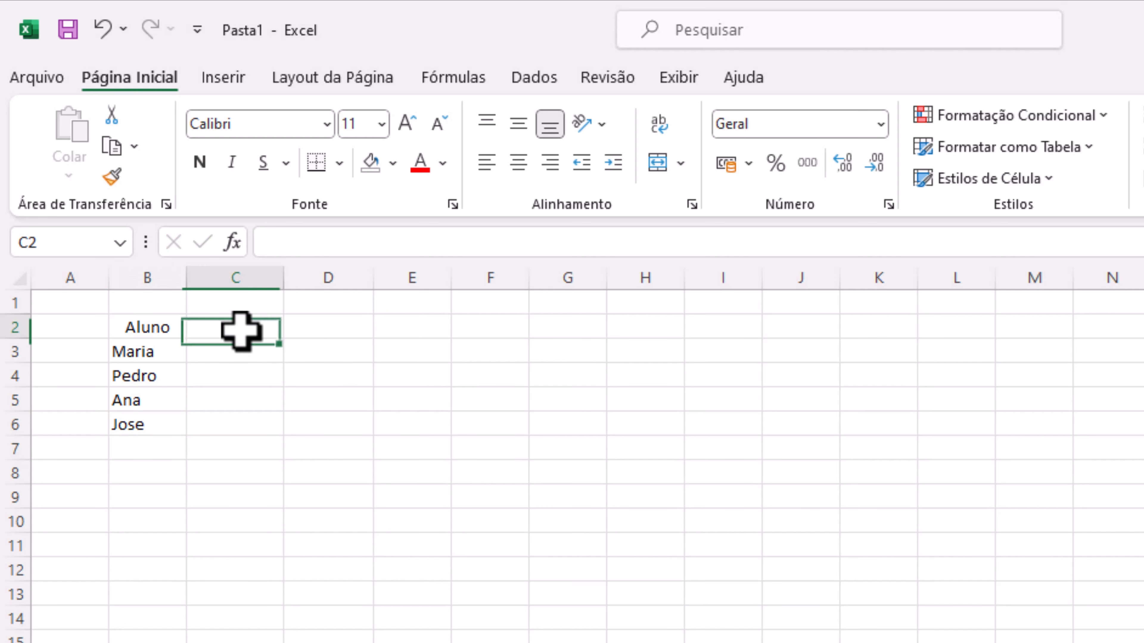
pyautogui.write('Nota 1')
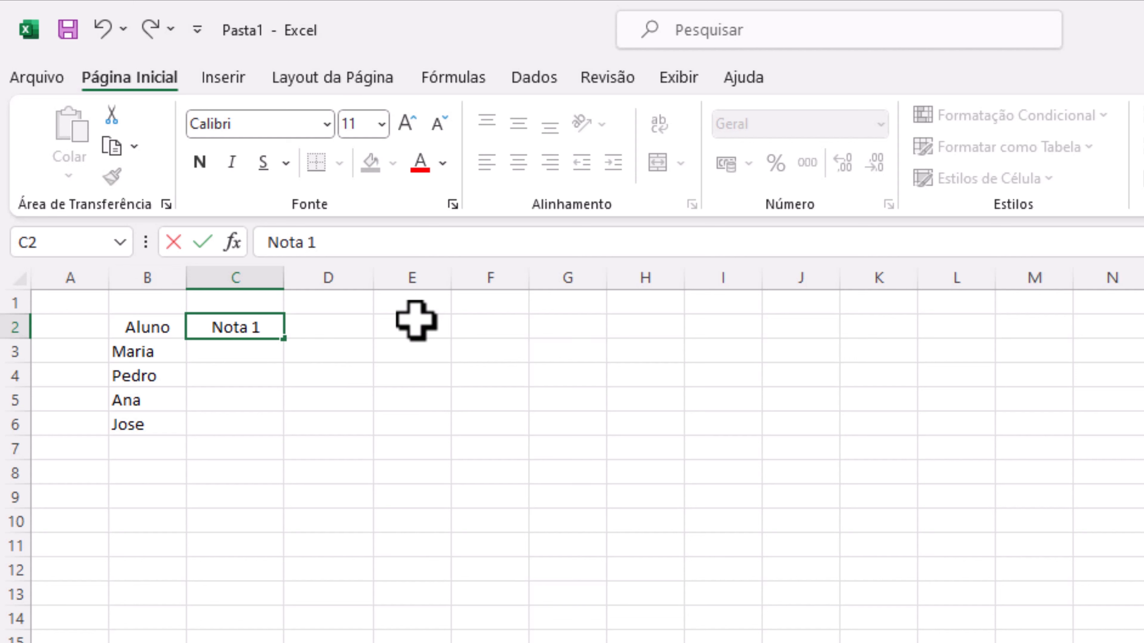
pyautogui.press('Tab')
pyautogui.write('N')
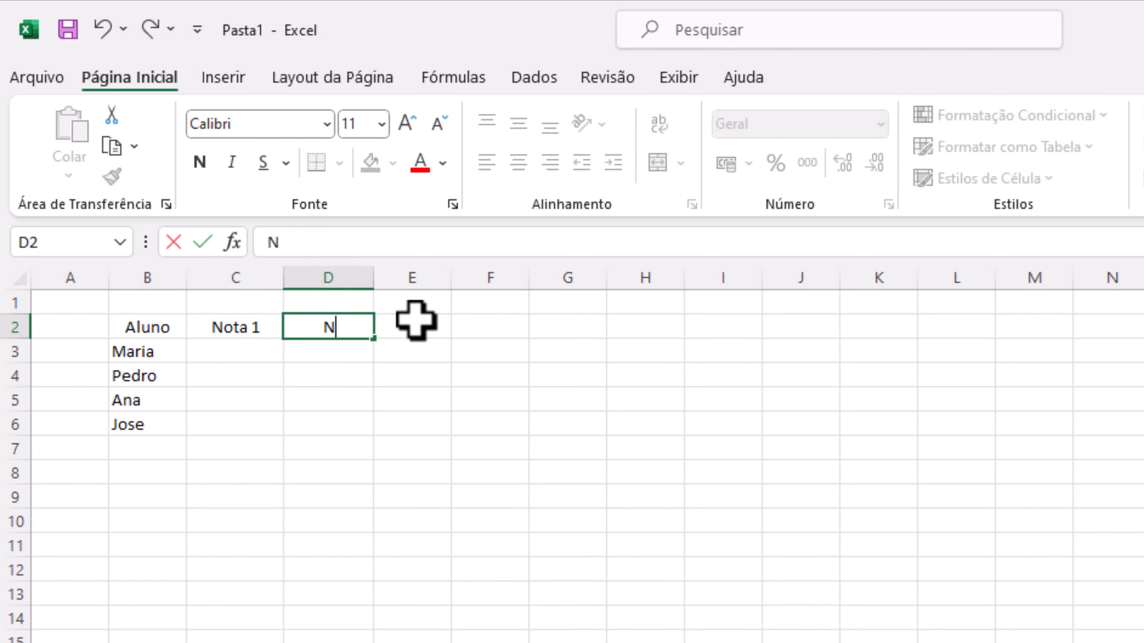
pyautogui.write('ota 2')
pyautogui.press('Tab')
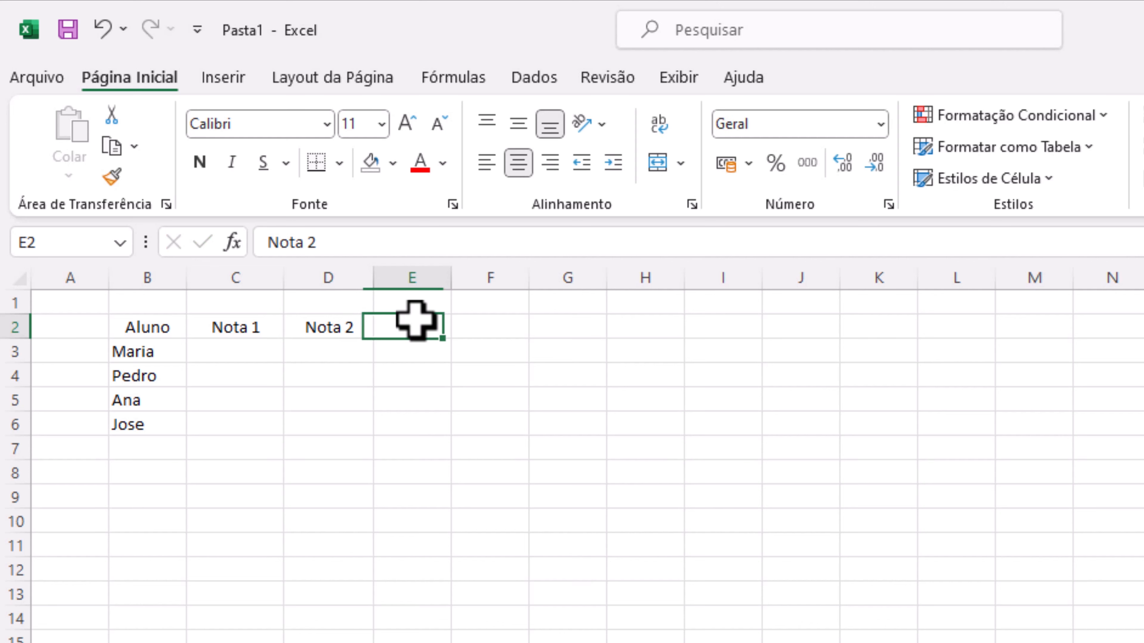
# Enter the header Nota 3 in E2, completing the missing number in the cell
pyautogui.write('Nota')
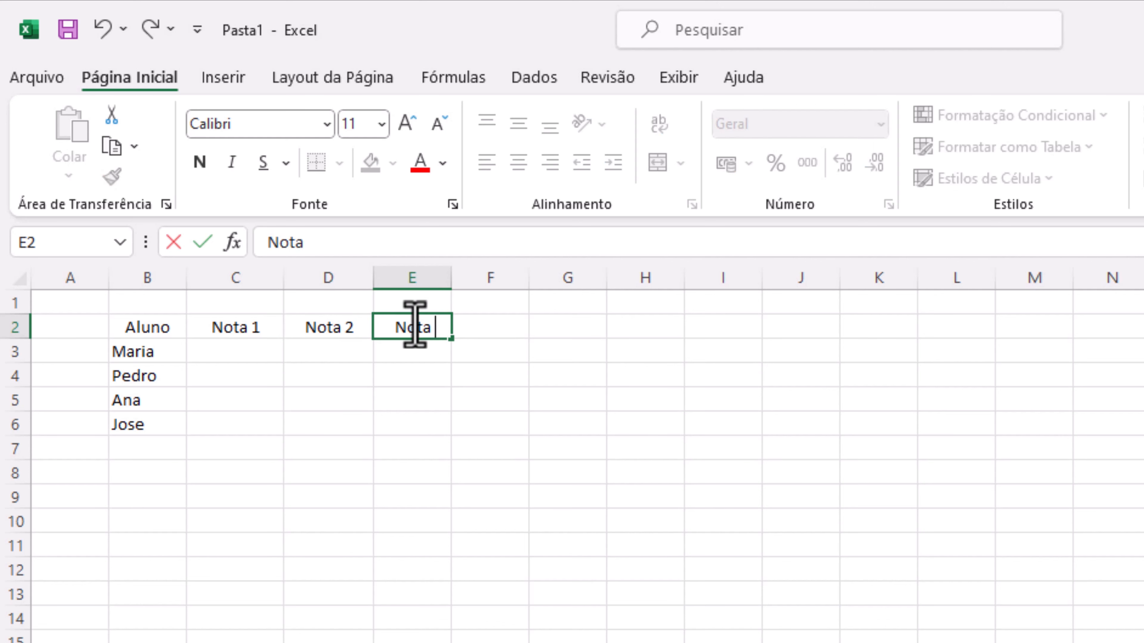
pyautogui.press('Tab')
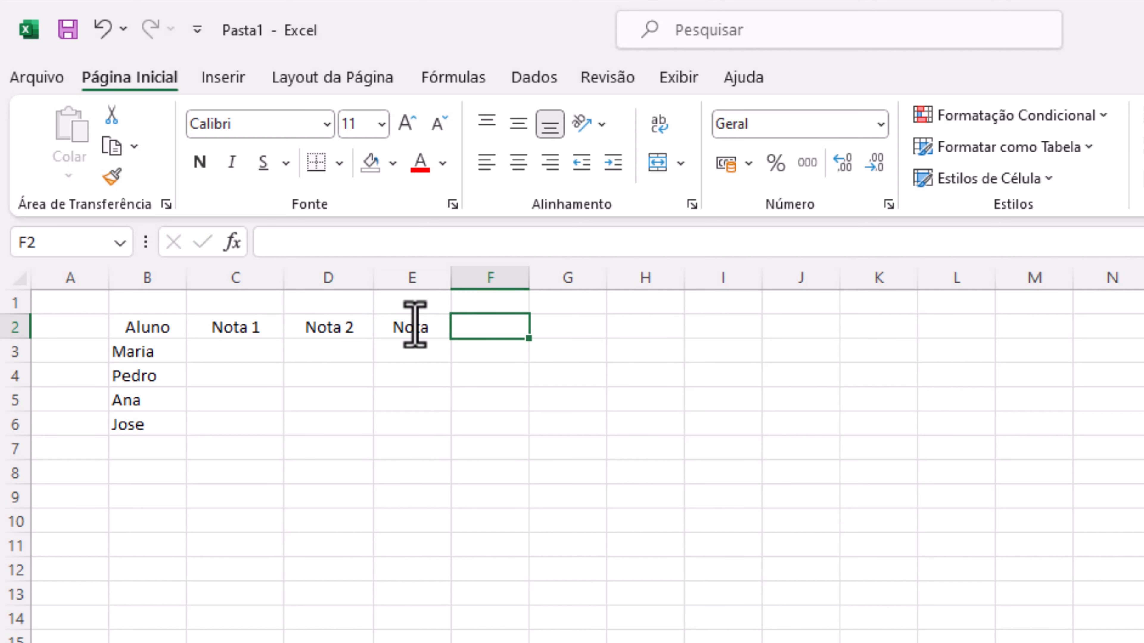
pyautogui.click(415, 325)
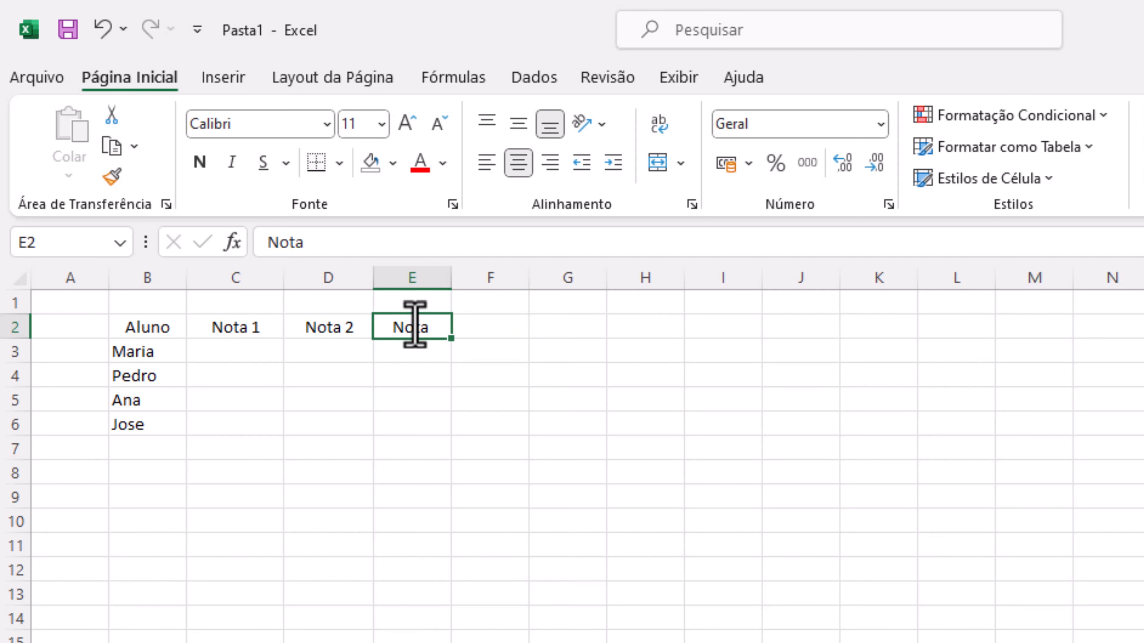
pyautogui.press('F1')
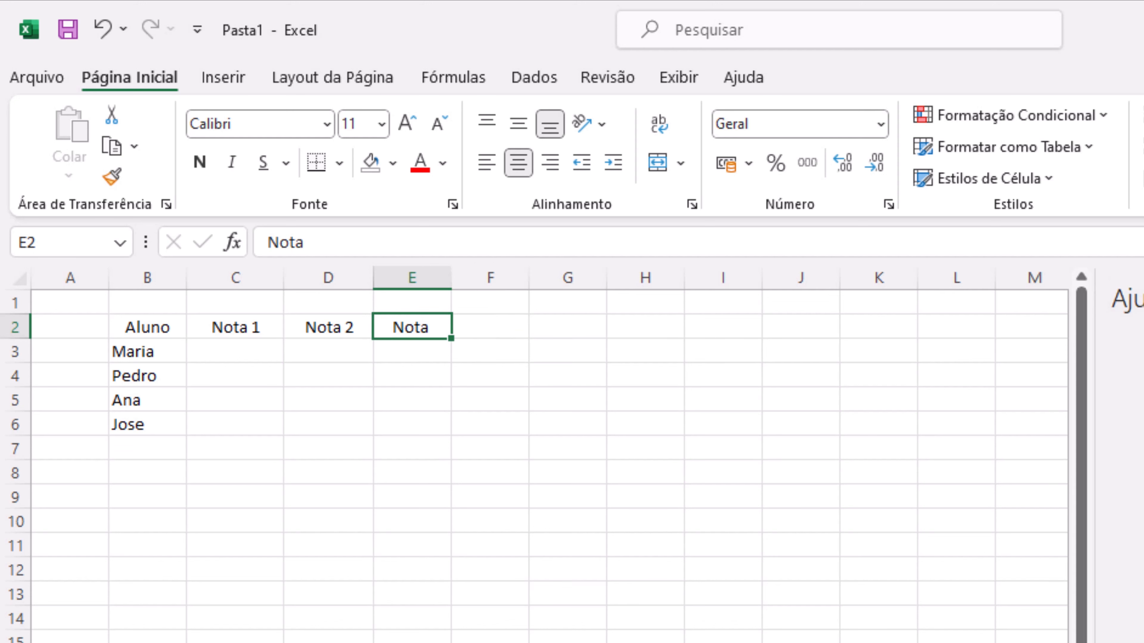
pyautogui.press('F2')
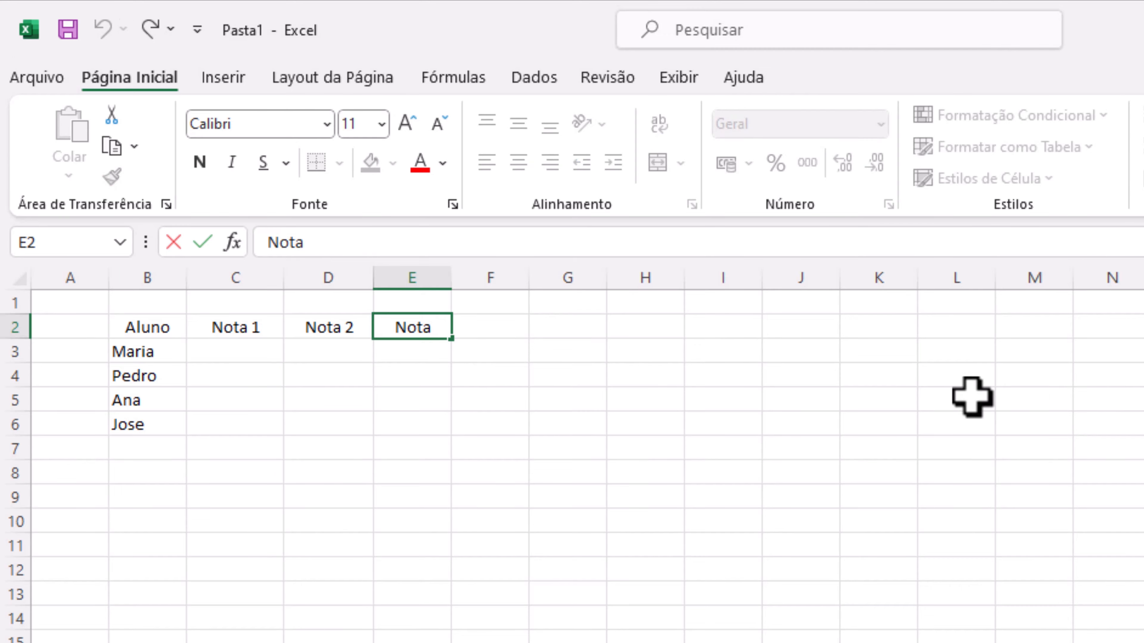
pyautogui.write('3')
pyautogui.press('Tab')
# Enter the headers Nota 4 in F2 and Média in G2 to finish the header row
pyautogui.write('Not')
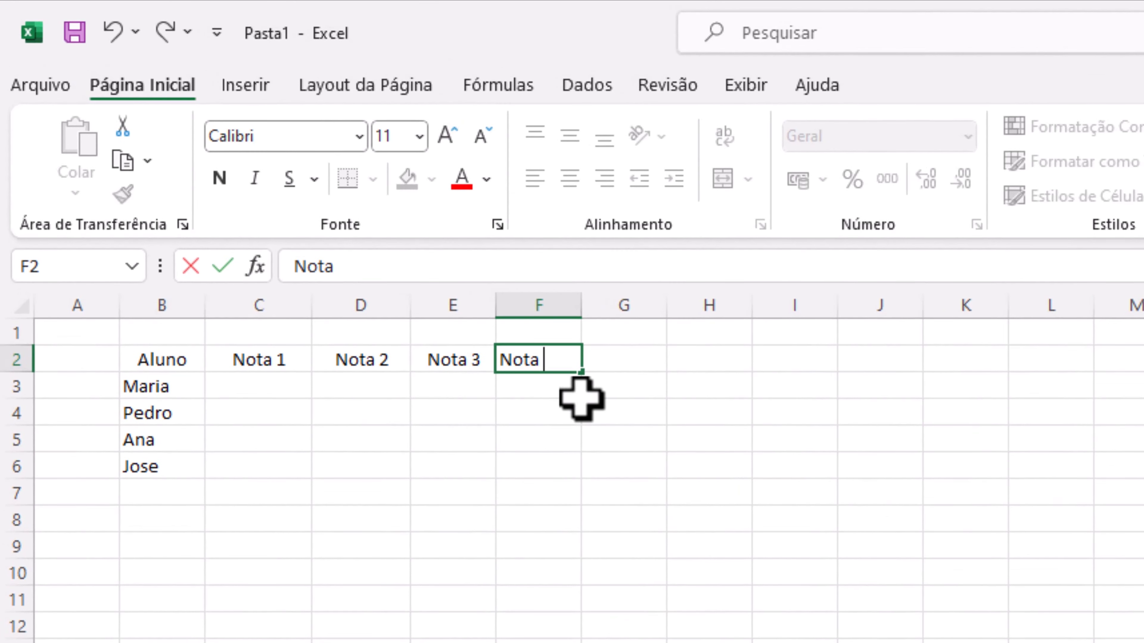
pyautogui.press('Return')
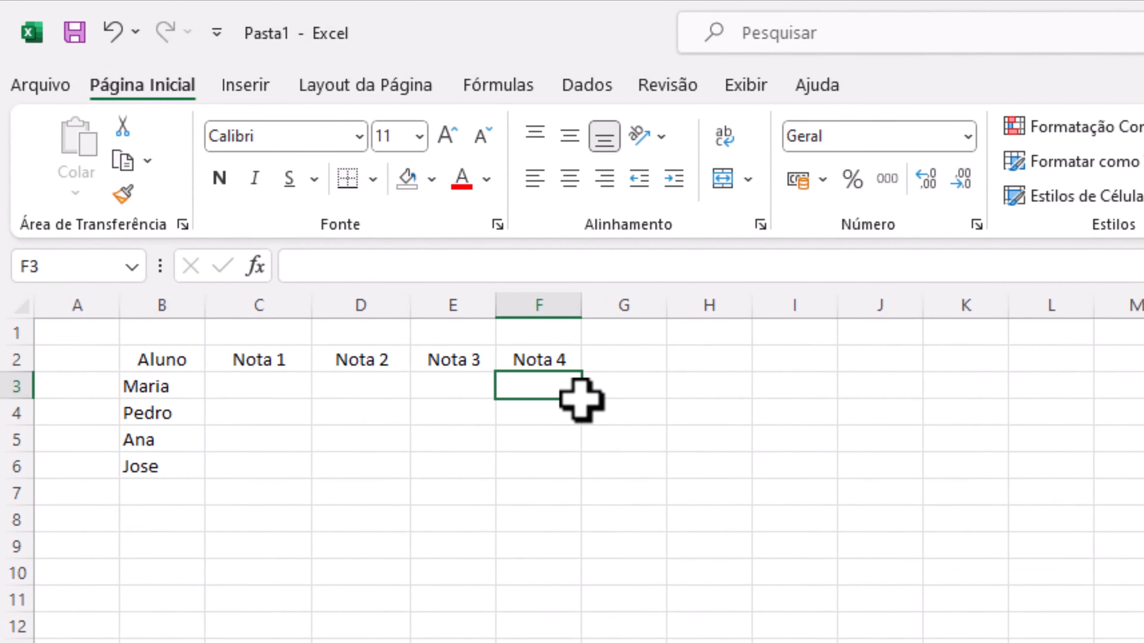
pyautogui.press('Up')
pyautogui.press('Right')
pyautogui.write('M')
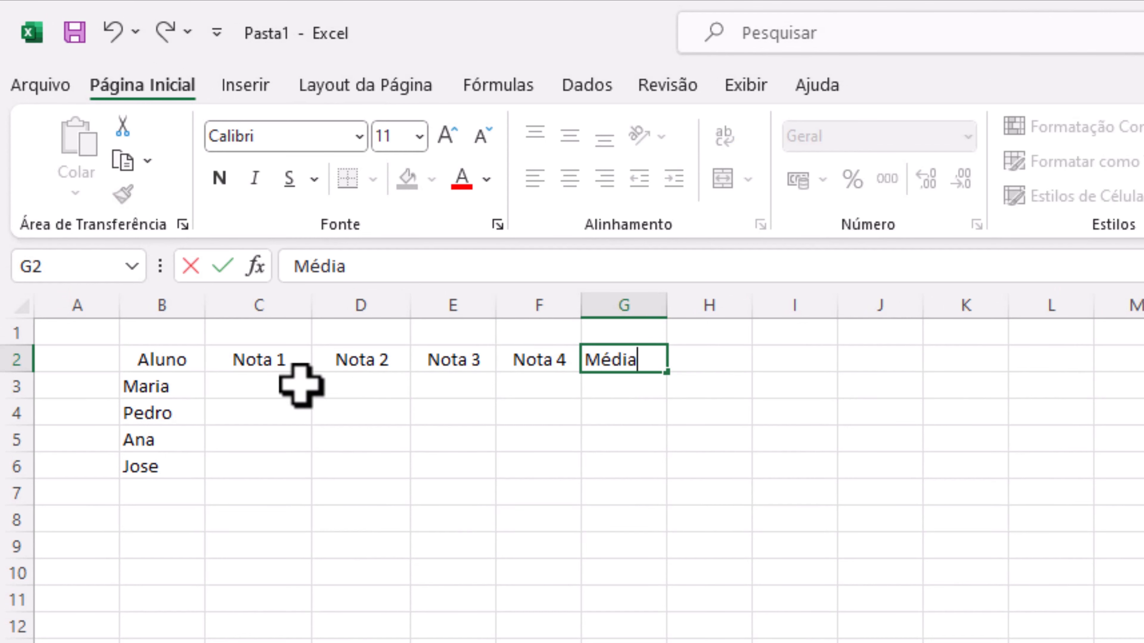
pyautogui.click(263, 394)
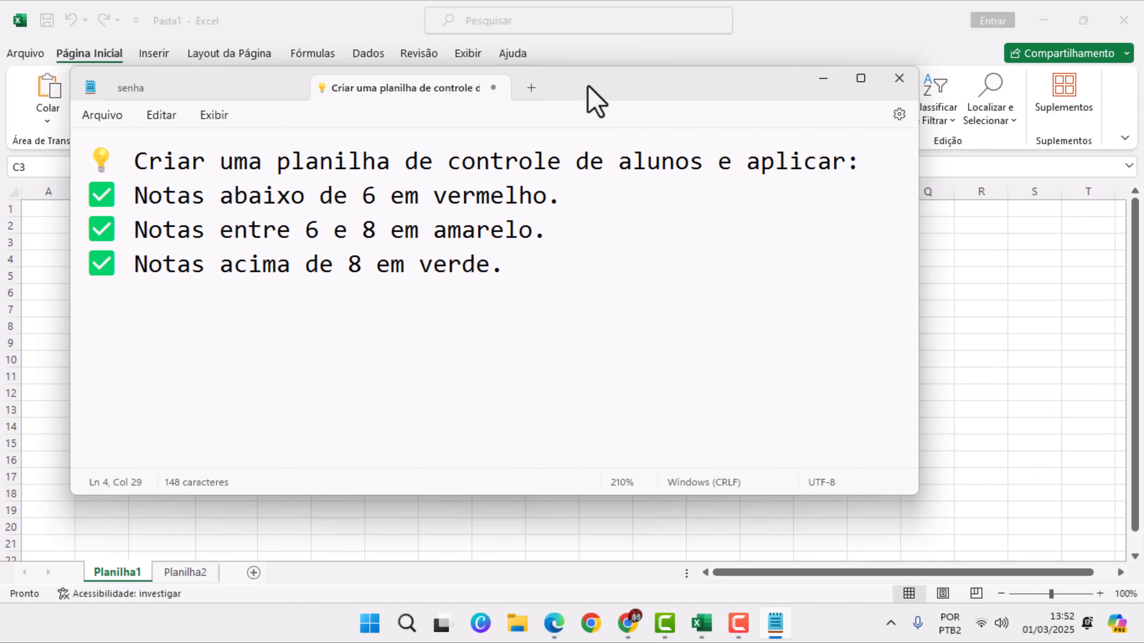
# Switch to the Notepad notes and read the three grade colour rules, keeping the window clear of the grades table
pyautogui.moveTo(588, 87); pyautogui.dragTo(804, 136)
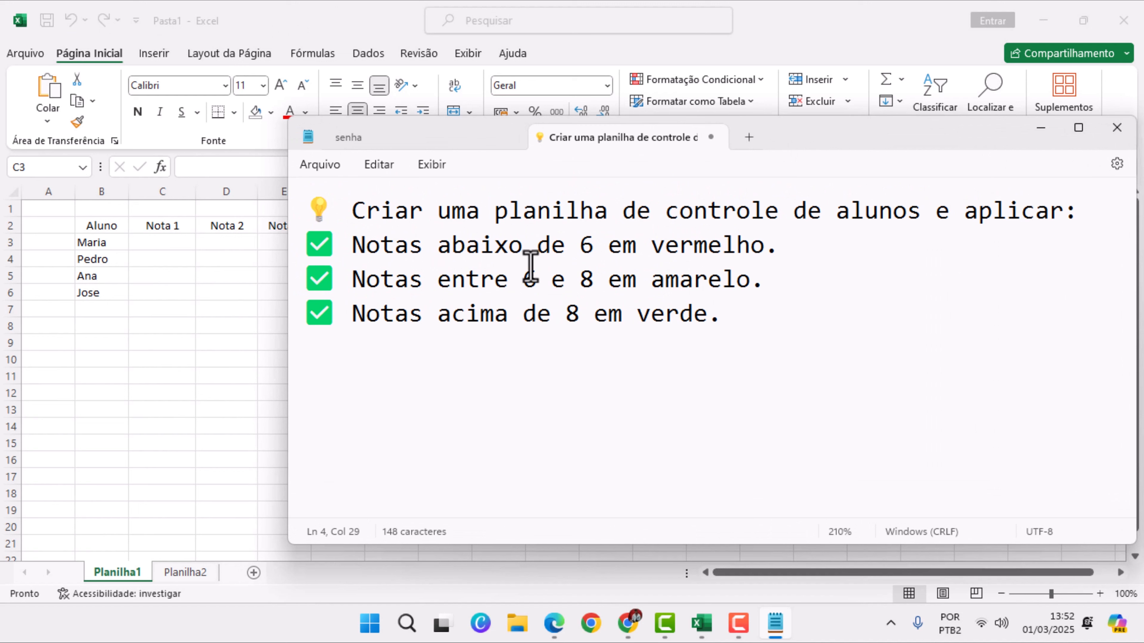
pyautogui.click(651, 247)
pyautogui.moveTo(659, 246); pyautogui.dragTo(776, 242)
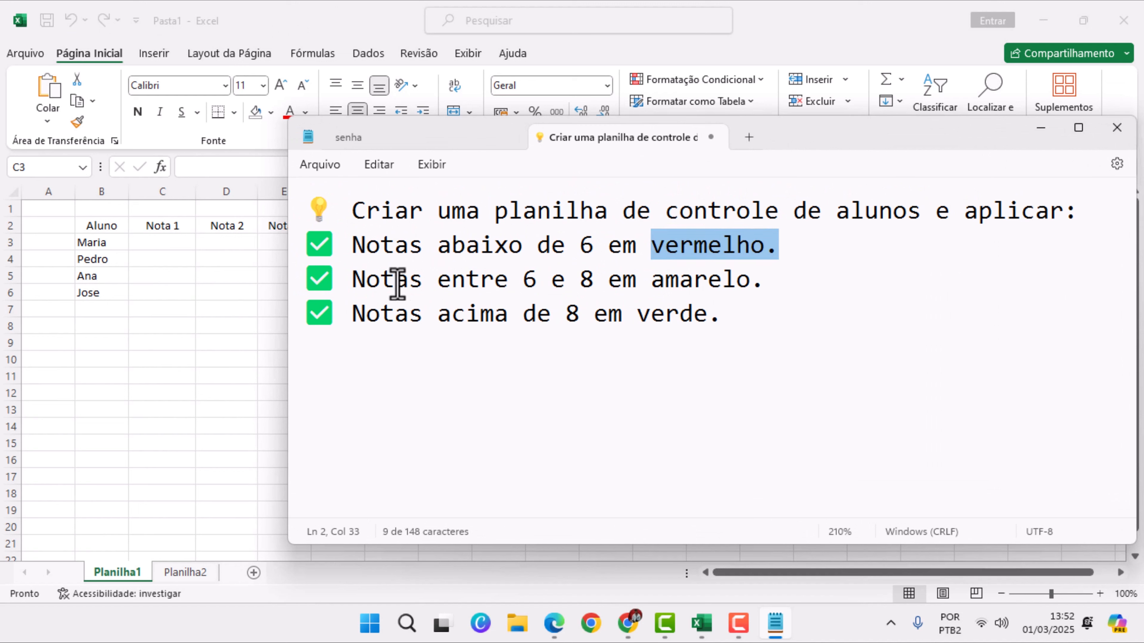
pyautogui.moveTo(523, 280); pyautogui.dragTo(757, 287)
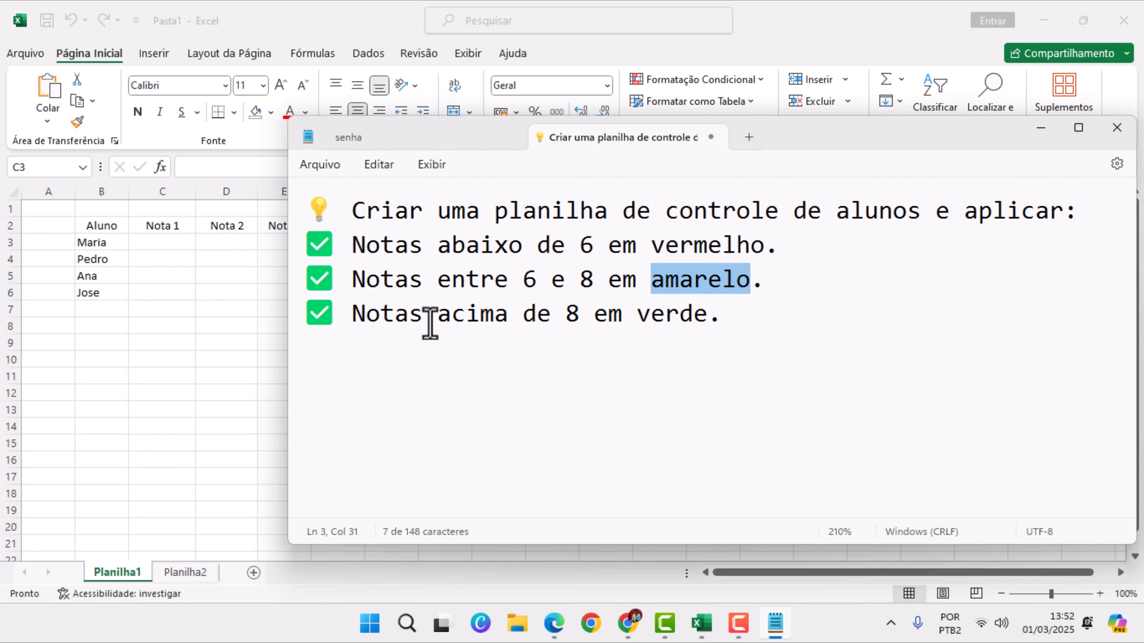
pyautogui.moveTo(566, 317); pyautogui.dragTo(728, 327)
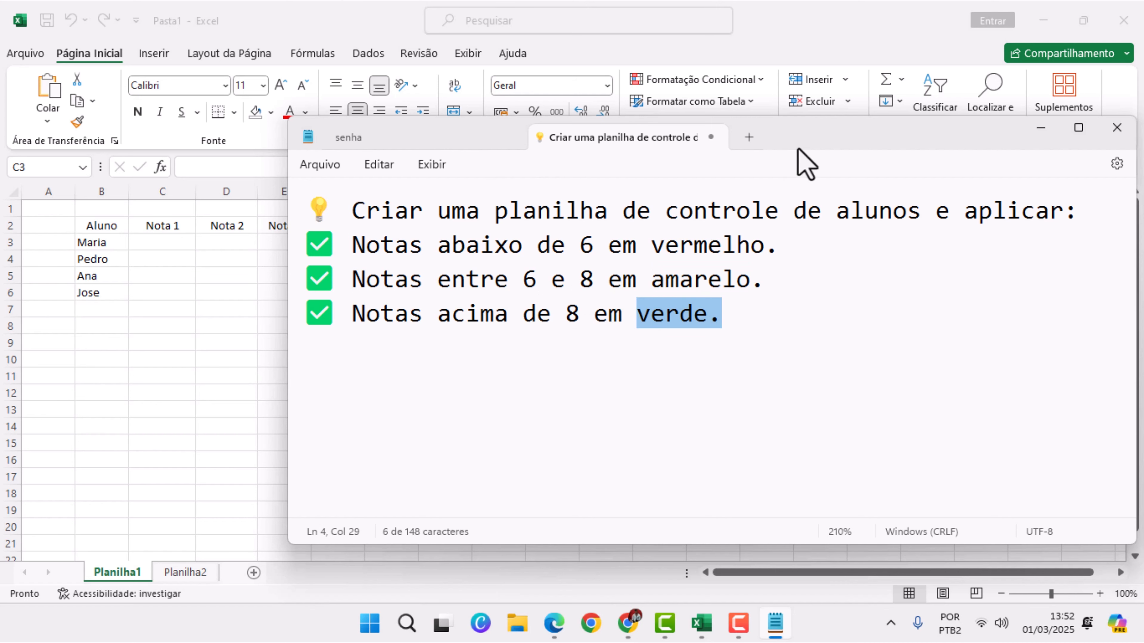
pyautogui.moveTo(800, 143); pyautogui.dragTo(983, 192)
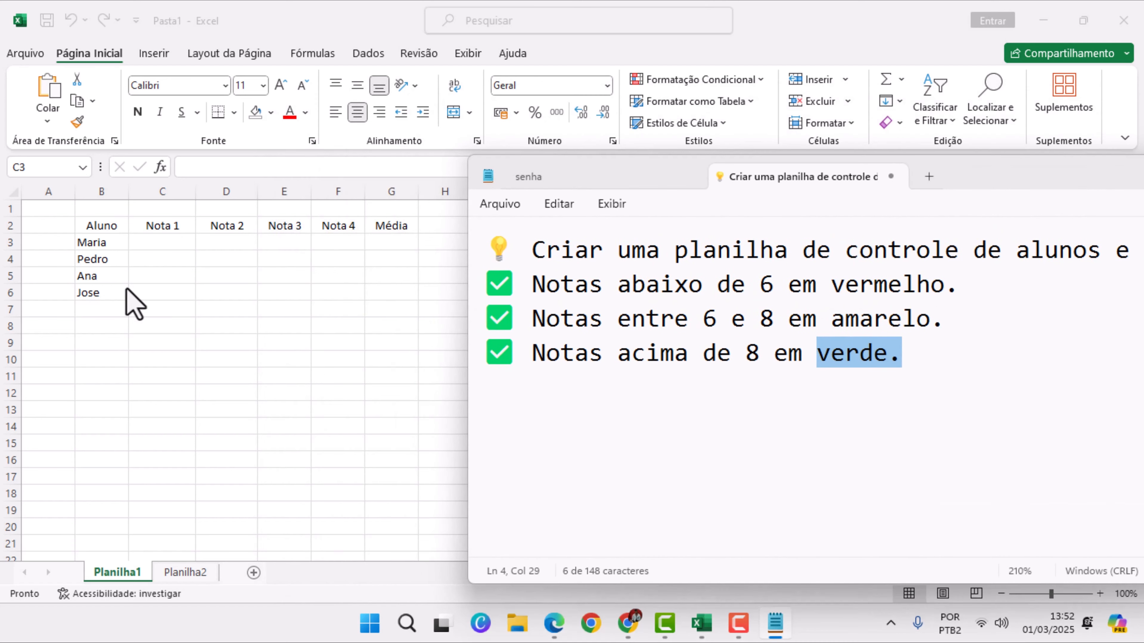
pyautogui.click(182, 241)
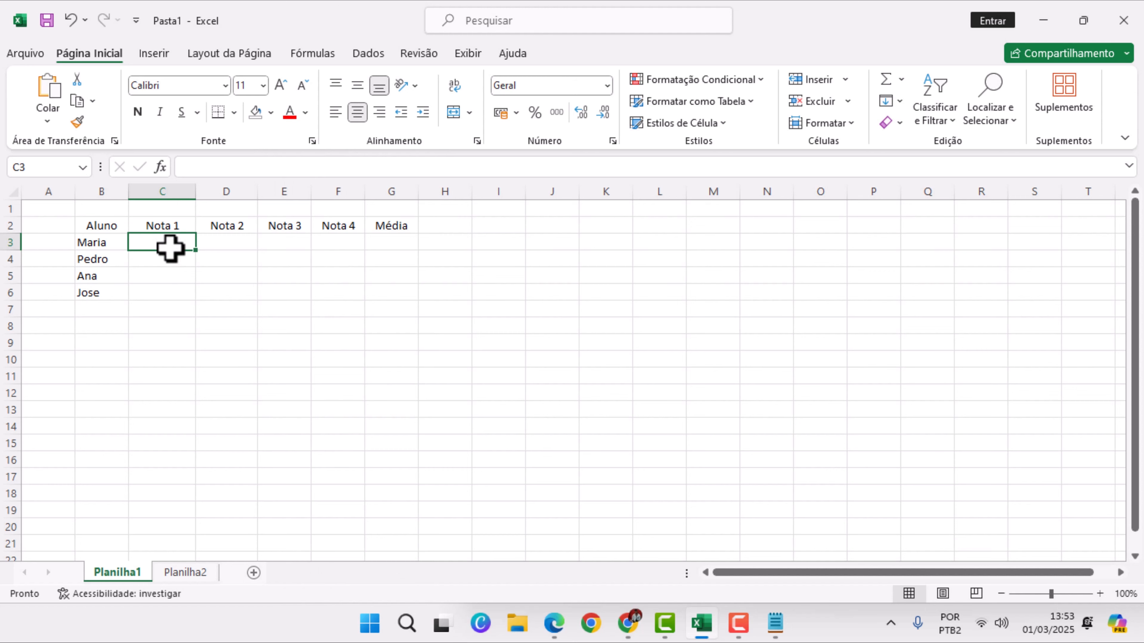
pyautogui.moveTo(168, 248); pyautogui.dragTo(298, 293)
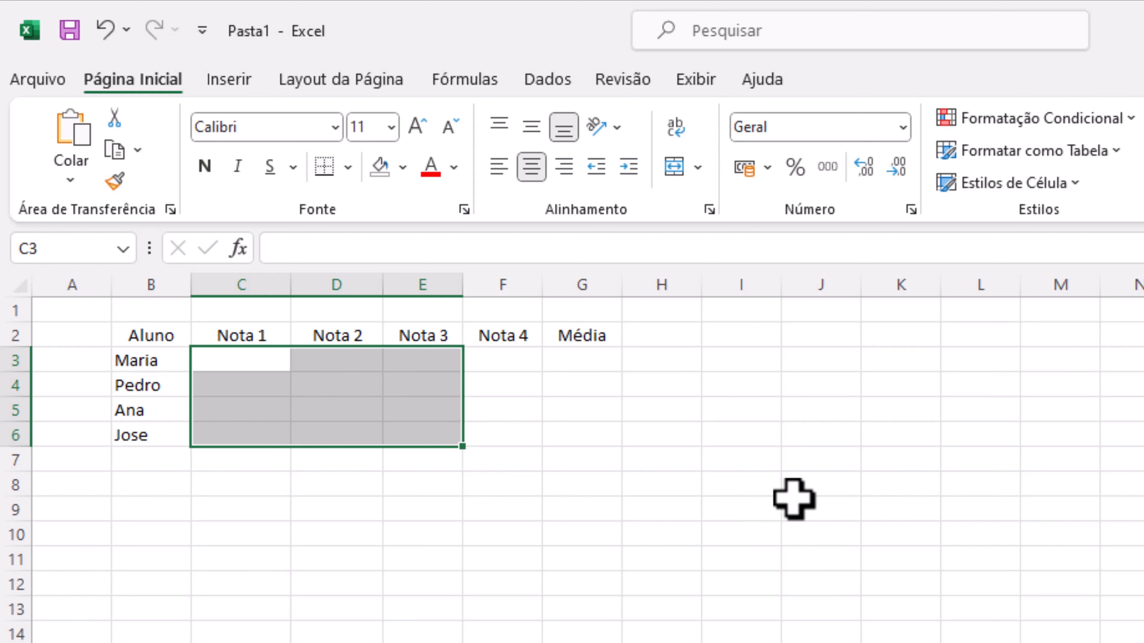
pyautogui.hotkey('shift', 'Right')
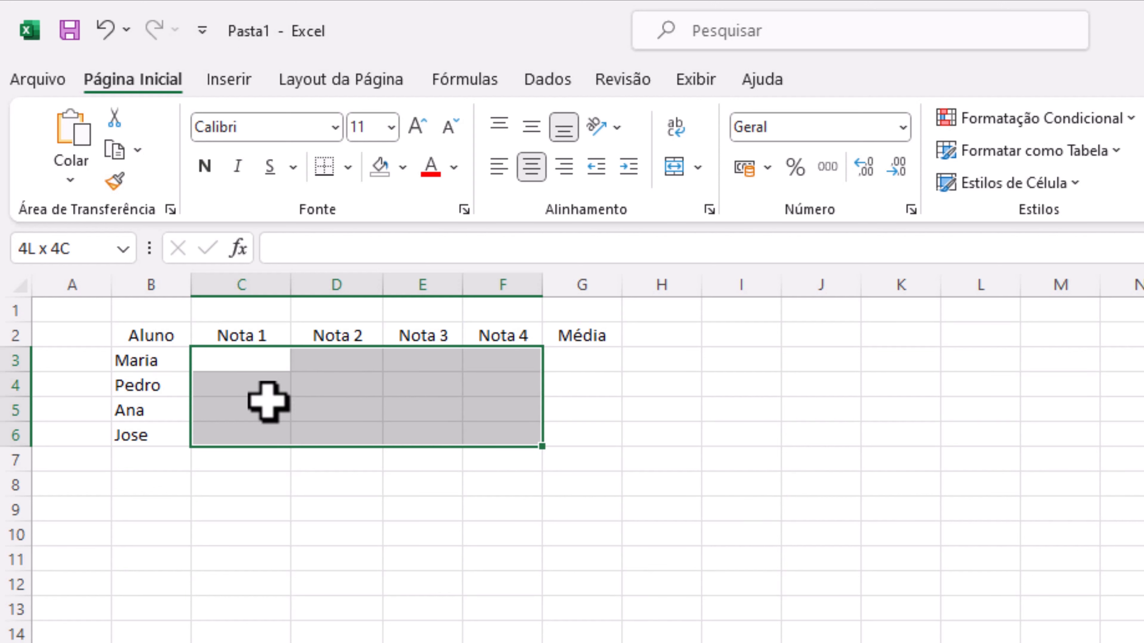
pyautogui.click(253, 367)
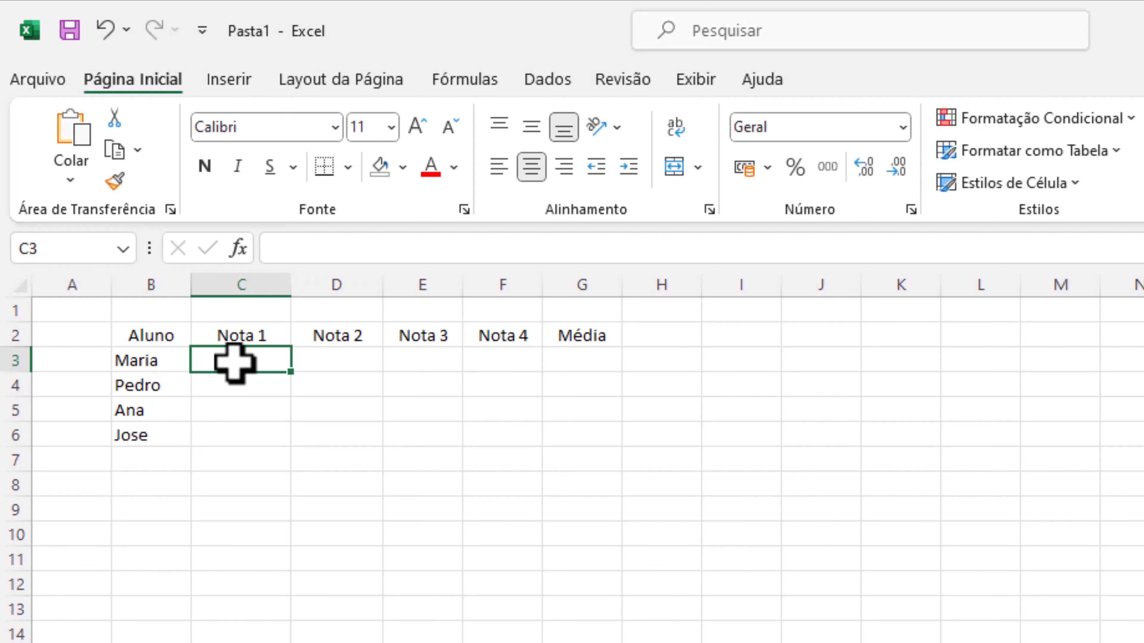
pyautogui.moveTo(233, 363); pyautogui.dragTo(490, 441)
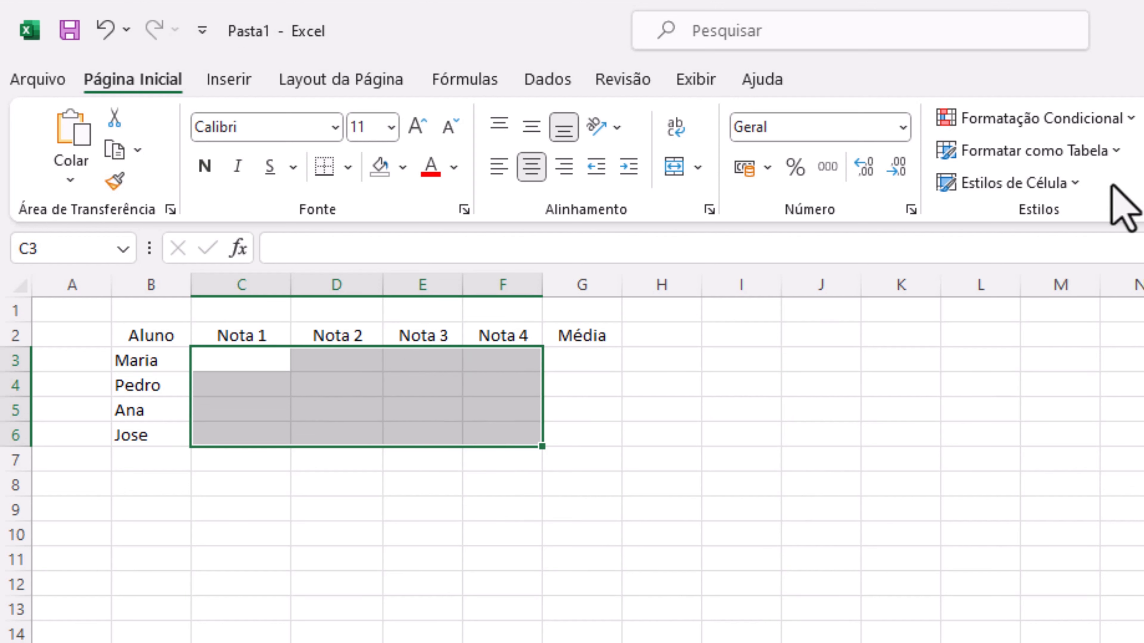
pyautogui.click(1072, 128)
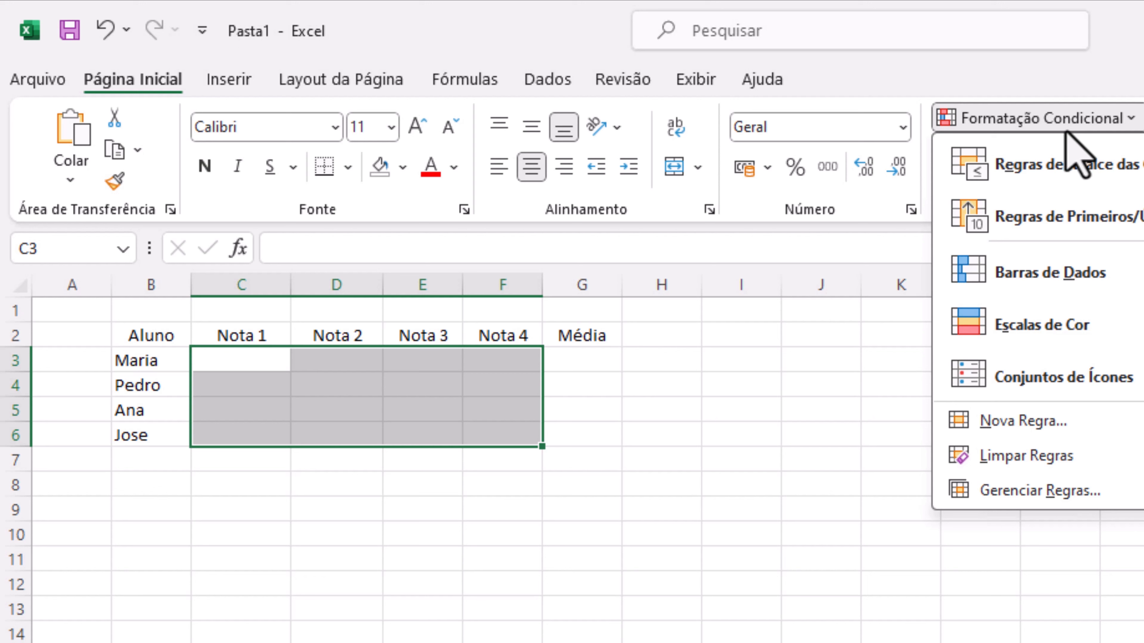
# Check the threshold and colour of the first grade rule in the Notepad notes
pyautogui.click(1025, 642)
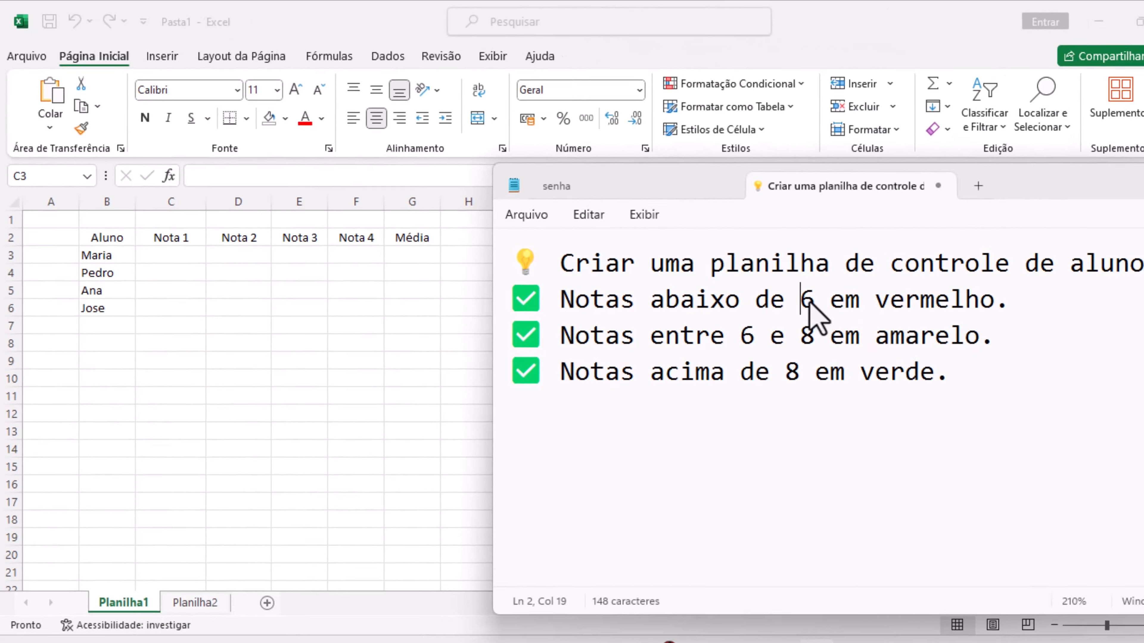
pyautogui.doubleClick(1134, 424)
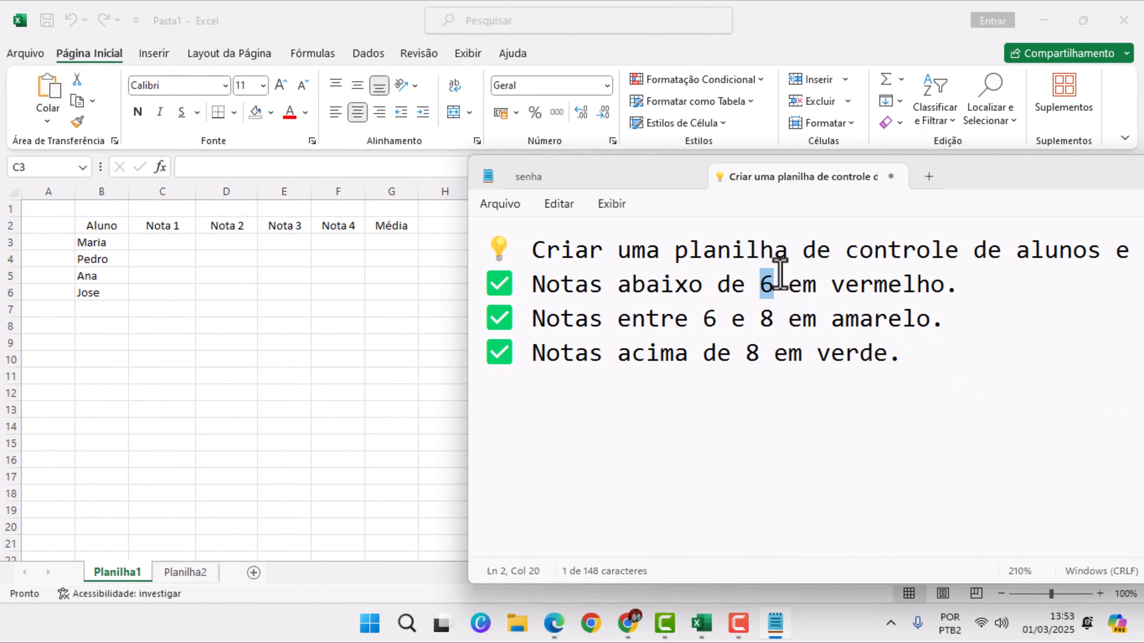
pyautogui.moveTo(832, 287); pyautogui.dragTo(963, 286)
# Apply an É Menor do que 6 rule to C3:F6 in Excel with Preenchimento Vermelho Claro e Texto Vermelho Escuro
pyautogui.moveTo(162, 243); pyautogui.dragTo(338, 293)
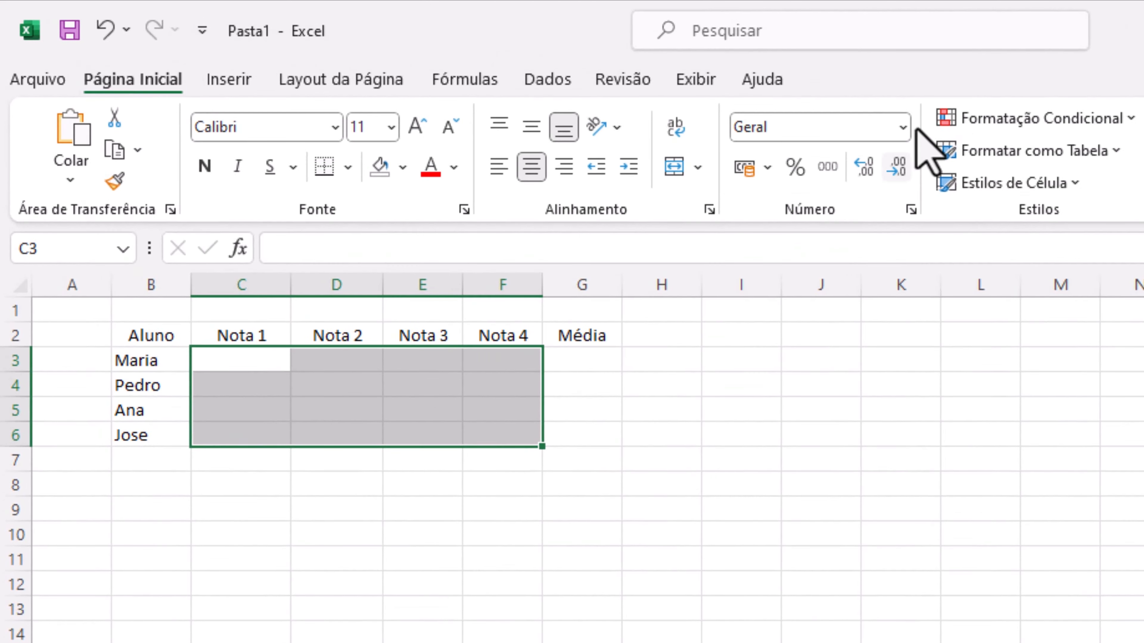
pyautogui.click(1030, 122)
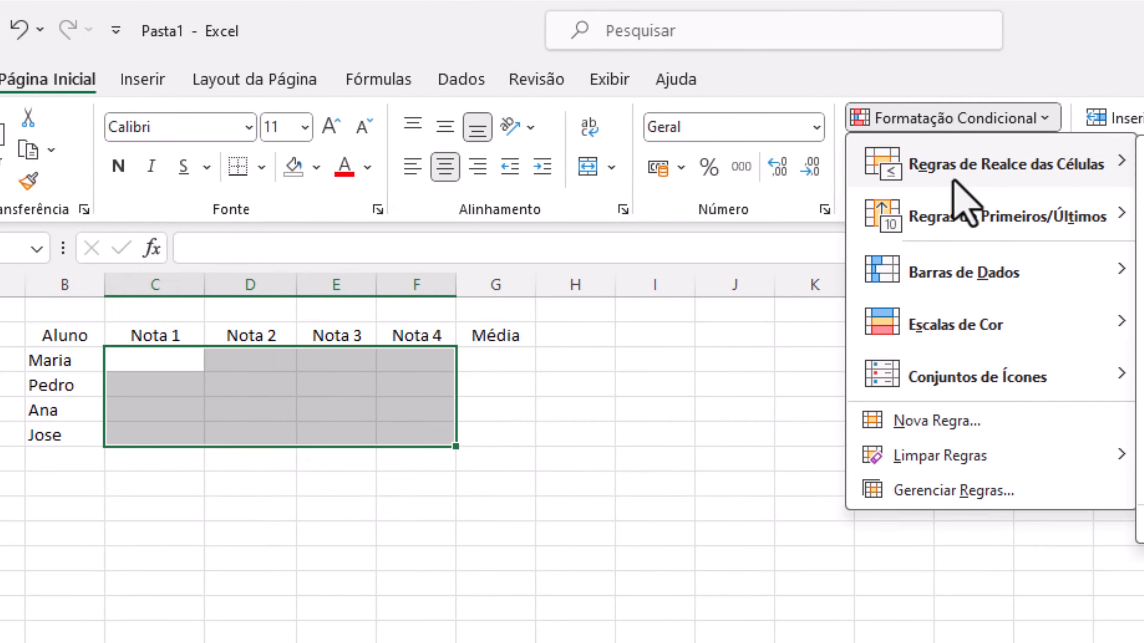
pyautogui.moveTo(1036, 181)
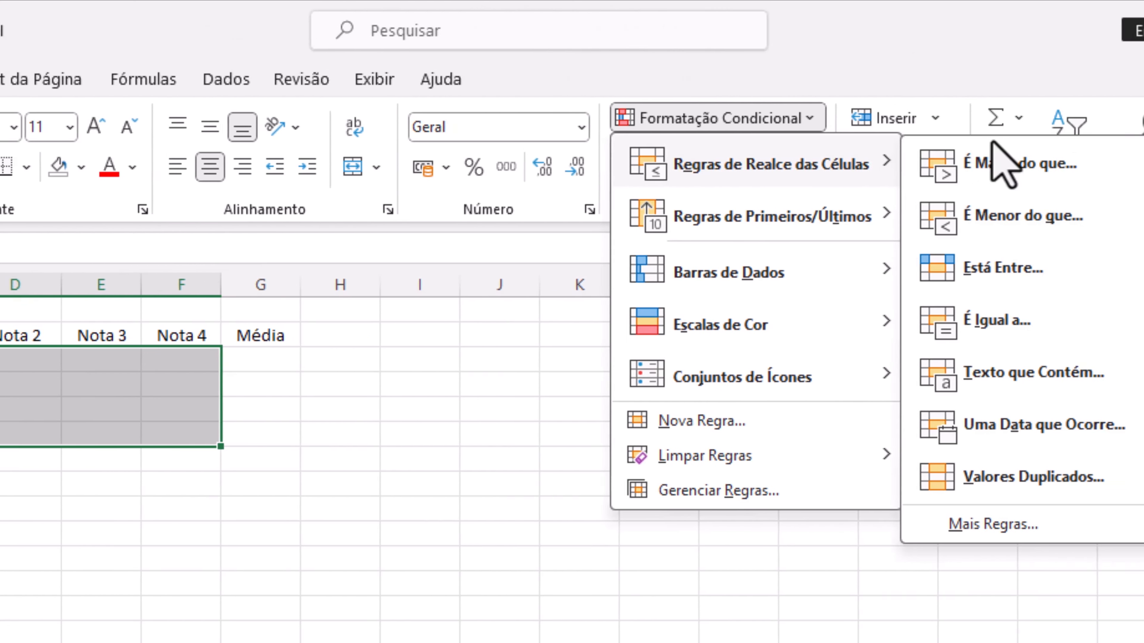
pyautogui.click(953, 218)
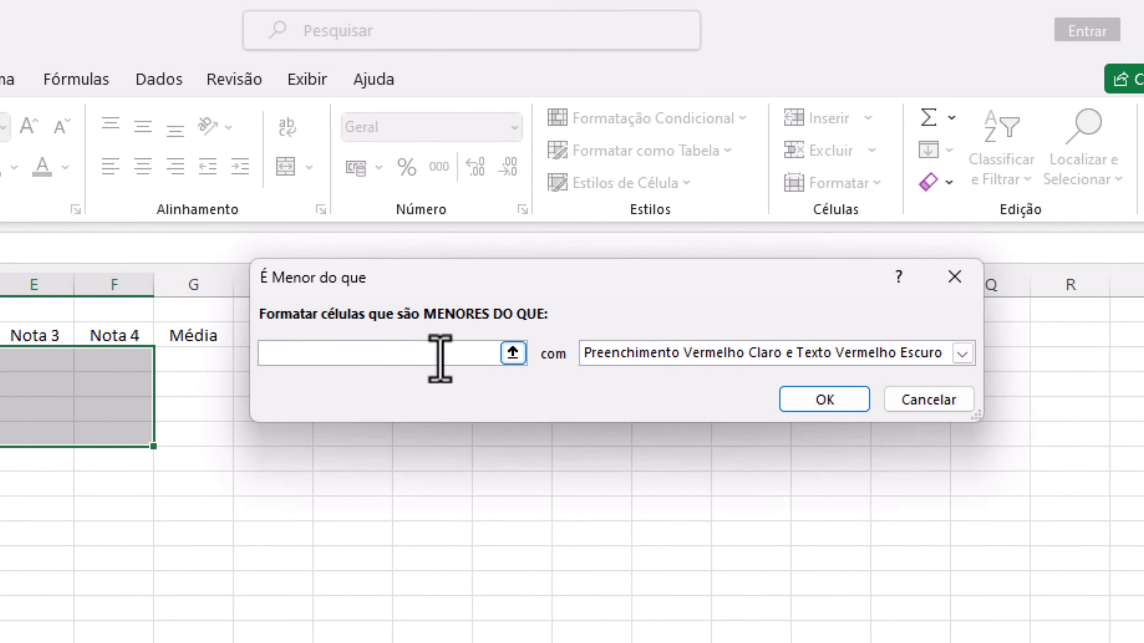
pyautogui.write('6')
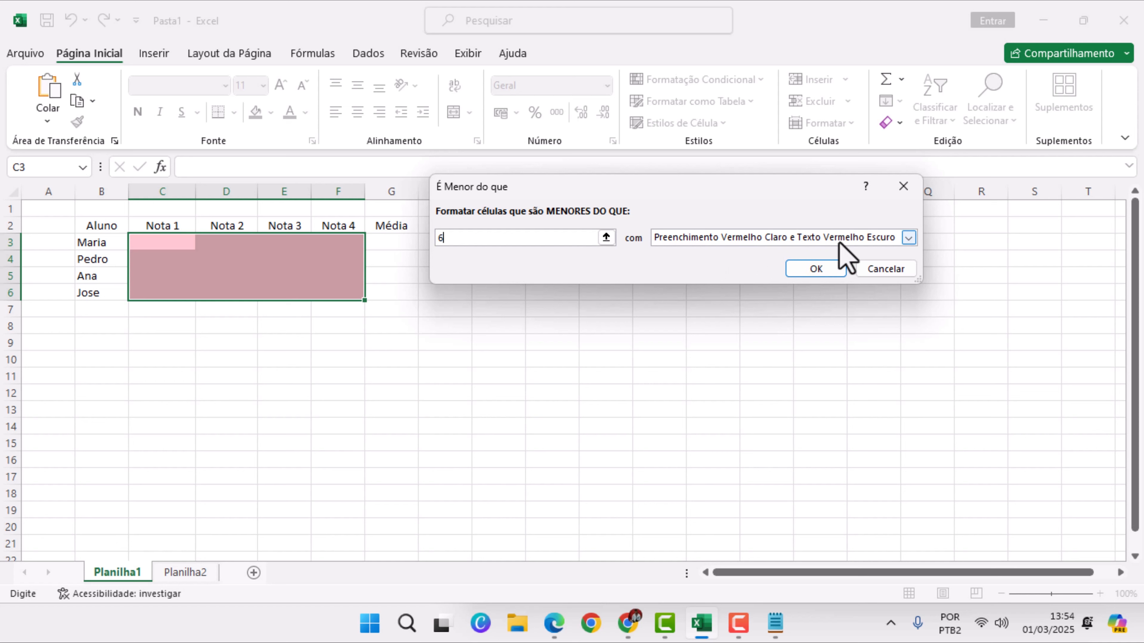
pyautogui.click(815, 269)
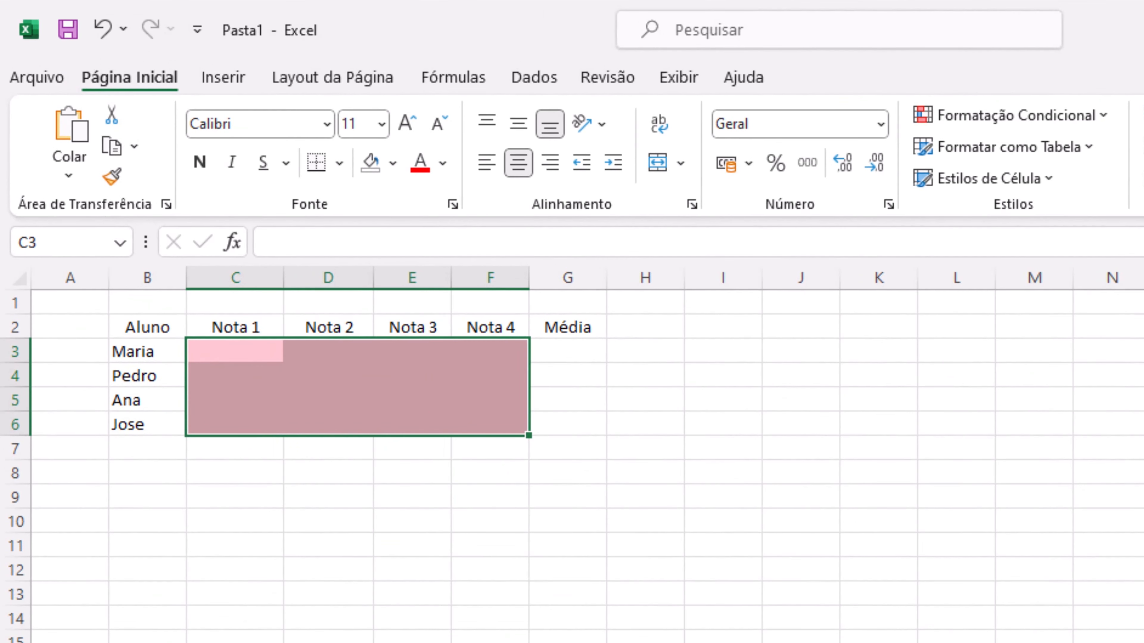
# Return to the Notepad notes and check the limits and colour of the second grade rule
pyautogui.click(775, 623)
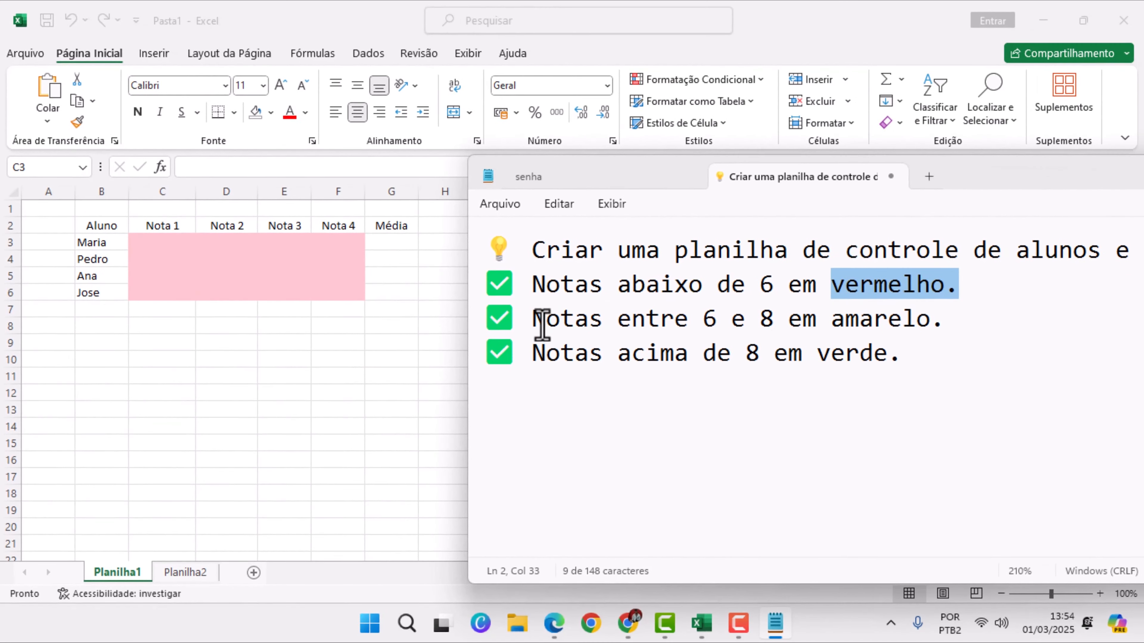
pyautogui.click(542, 324)
pyautogui.moveTo(707, 320); pyautogui.dragTo(957, 327)
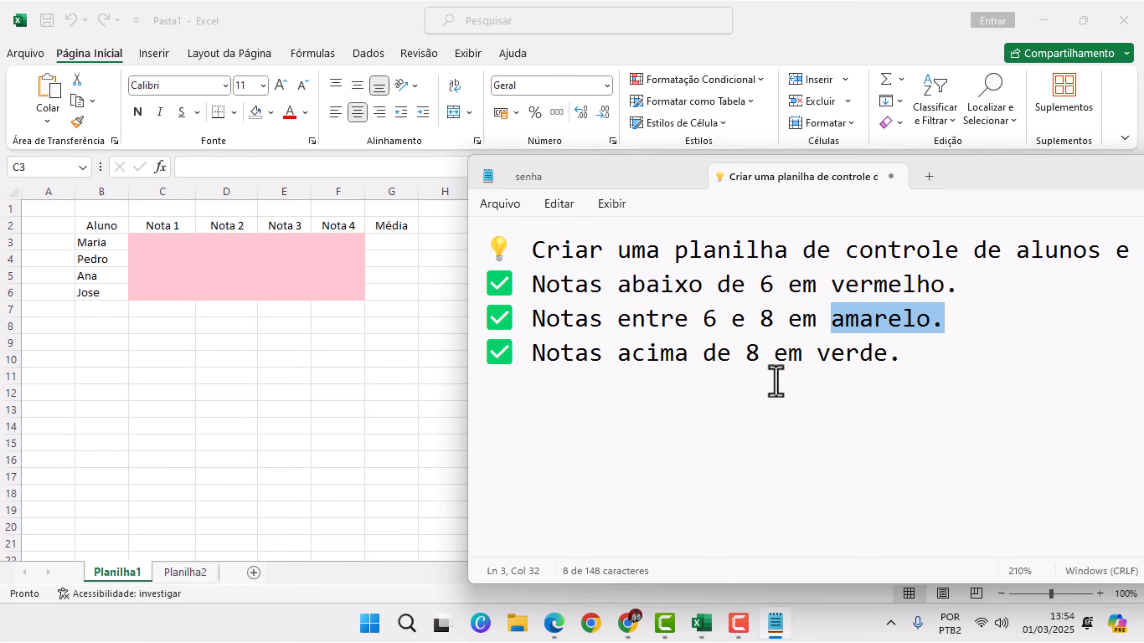
pyautogui.moveTo(708, 321); pyautogui.dragTo(771, 327)
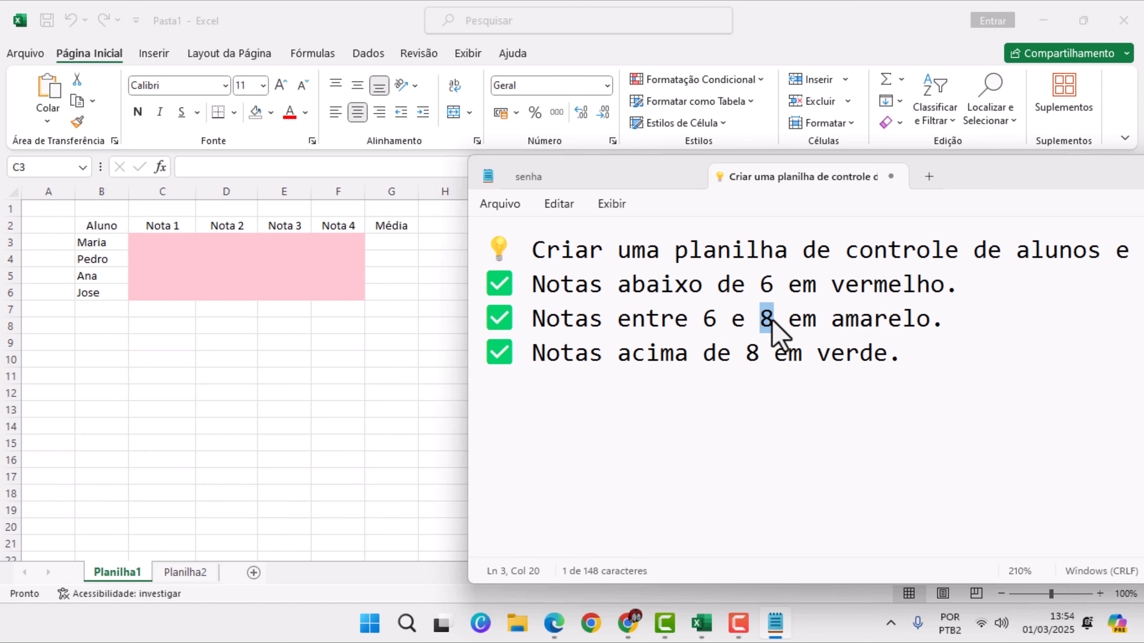
# Apply an Está Entre 6 e 8 rule to C3:F6 in Excel with Preenchimento Amarelo e Texto Amarelo Escuro
pyautogui.click(718, 321)
pyautogui.click(309, 249)
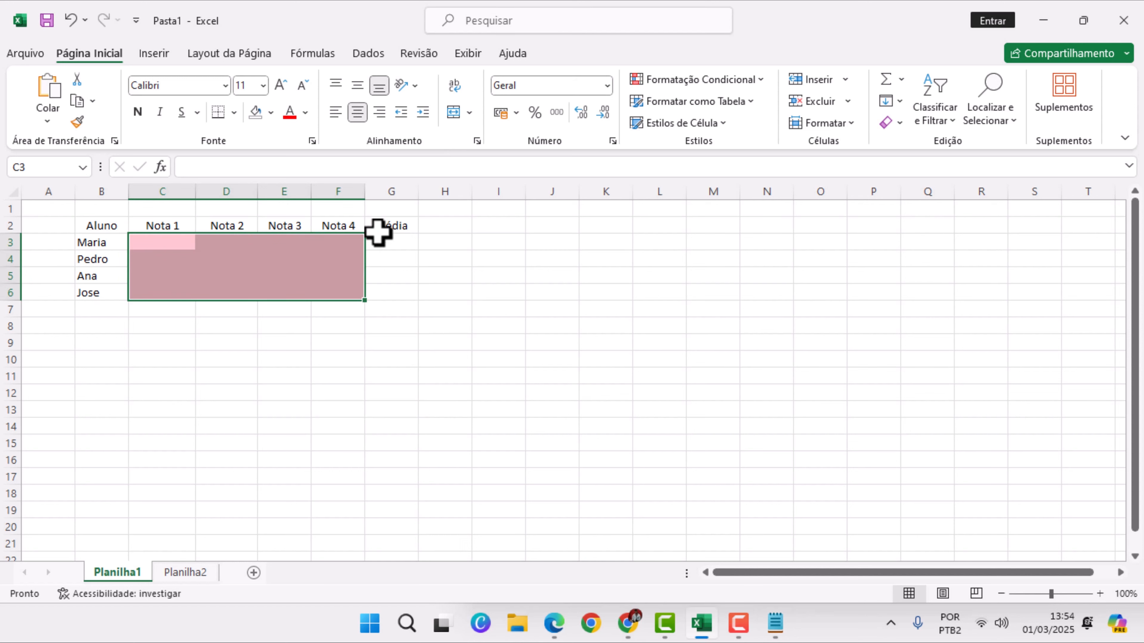
pyautogui.click(687, 81)
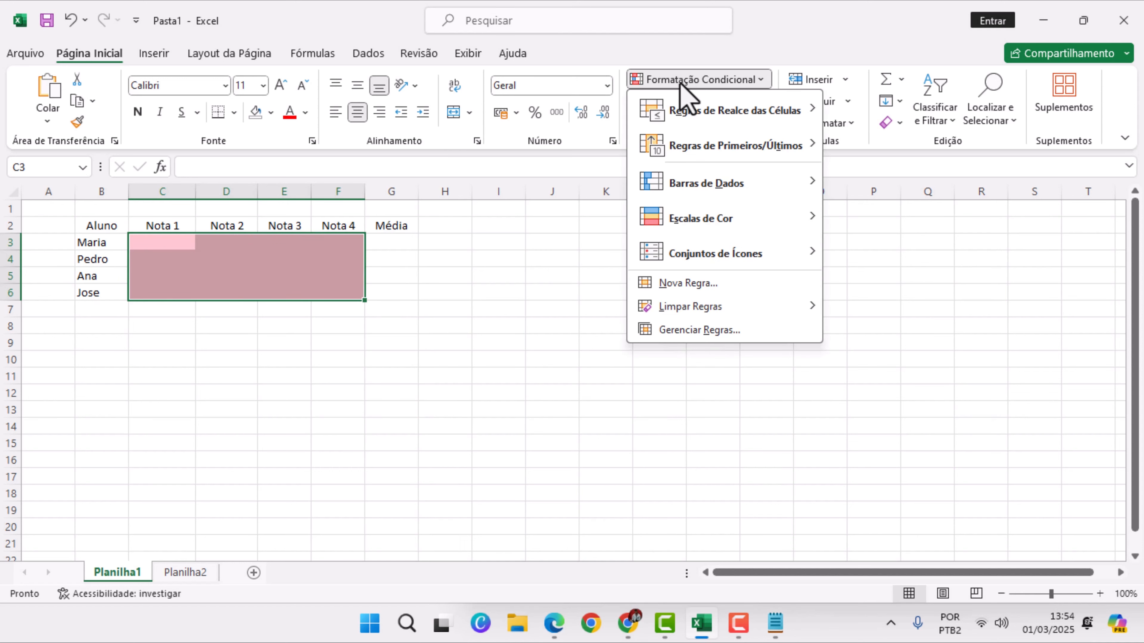
pyautogui.moveTo(746, 120)
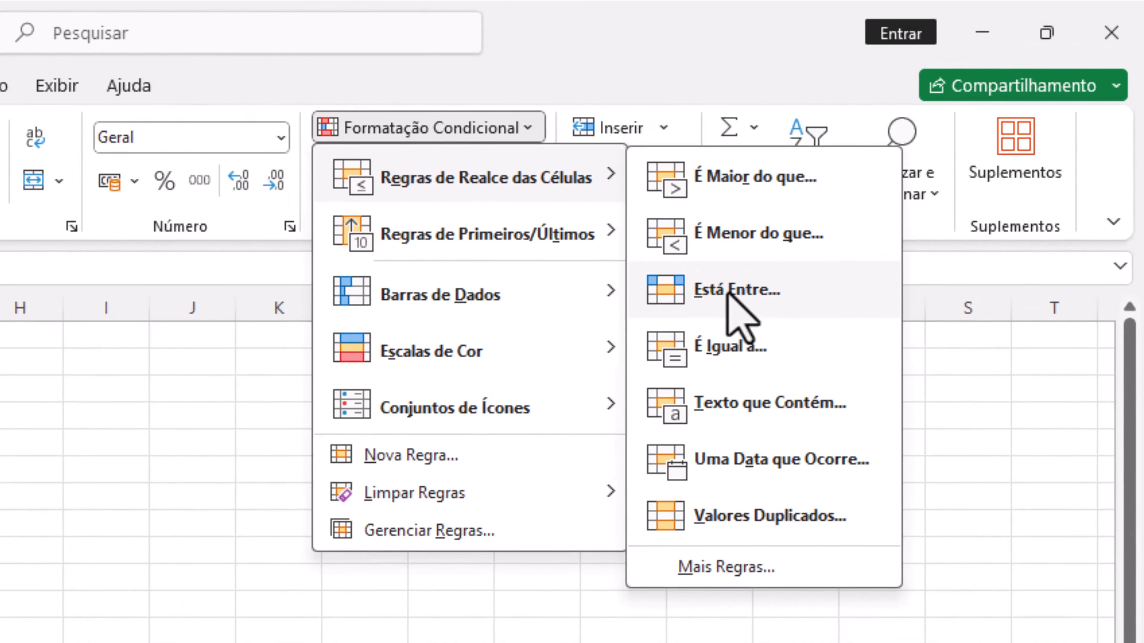
pyautogui.click(886, 183)
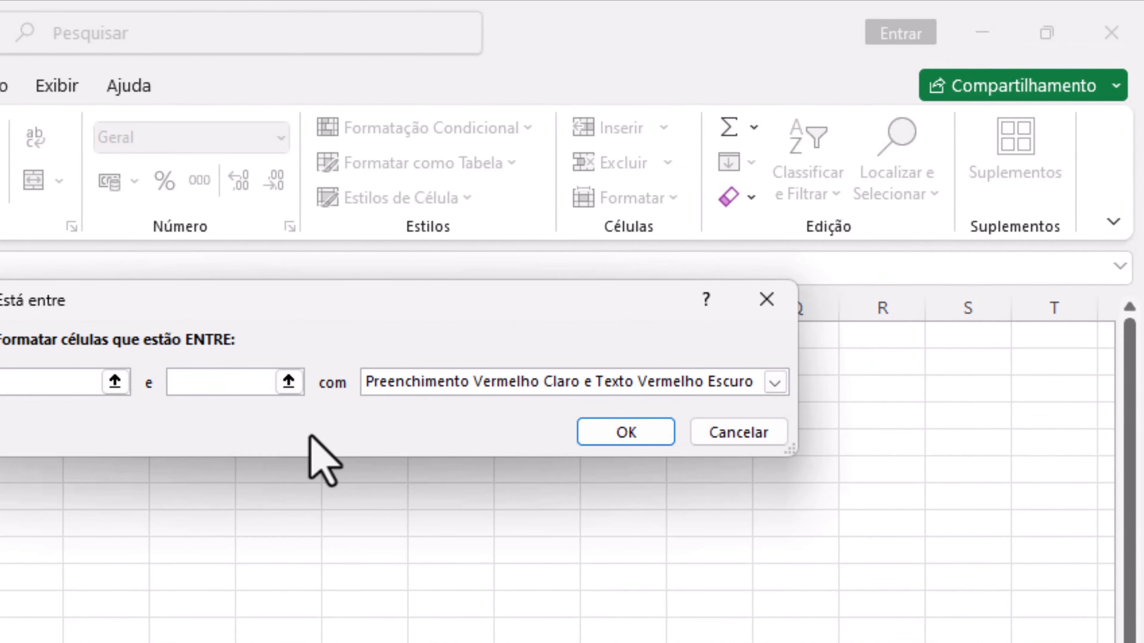
pyautogui.write('6')
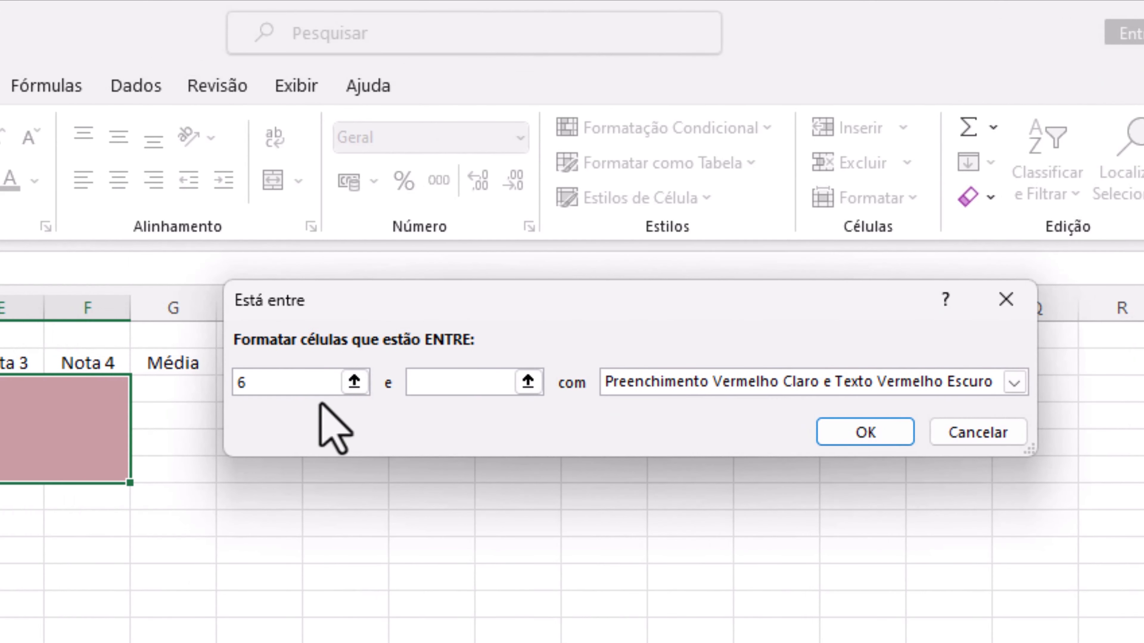
pyautogui.click(439, 383)
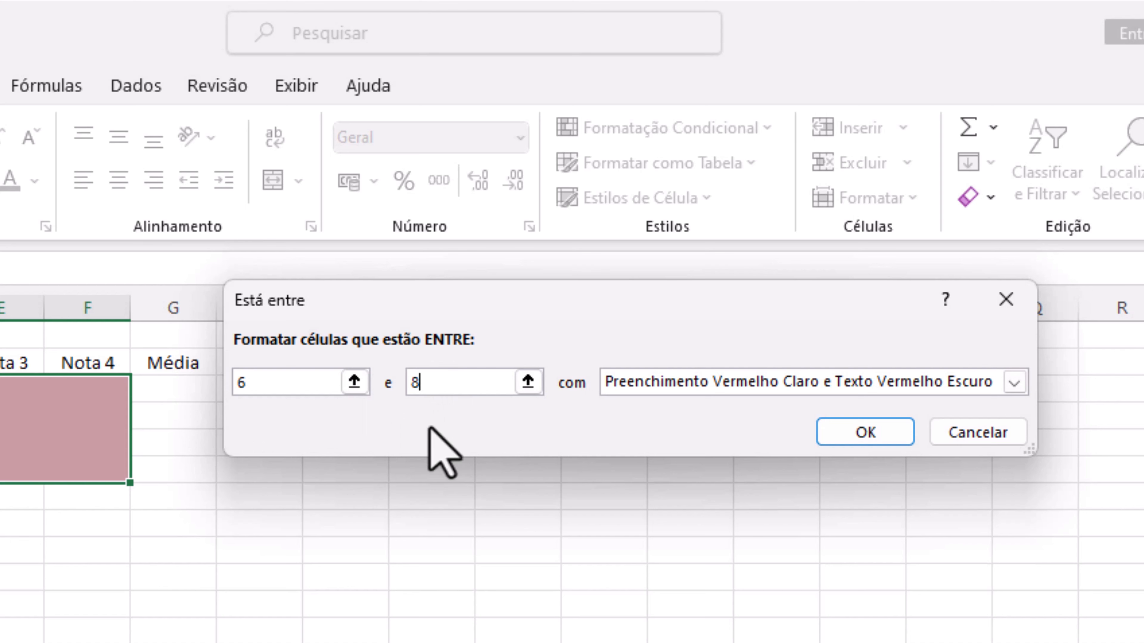
pyautogui.click(804, 382)
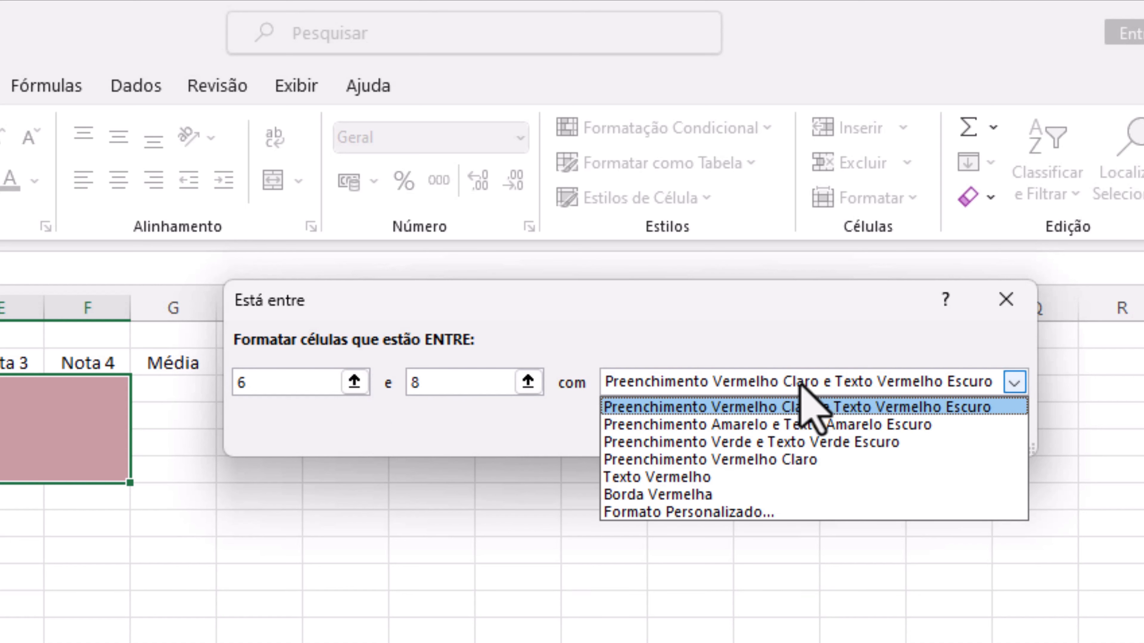
pyautogui.click(725, 426)
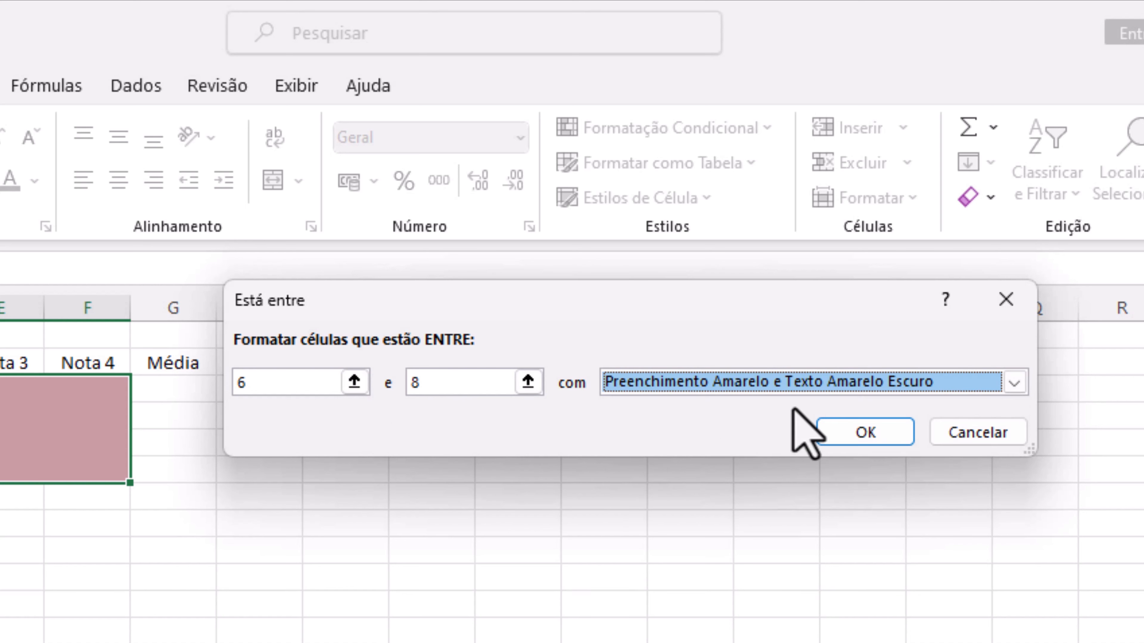
pyautogui.click(856, 435)
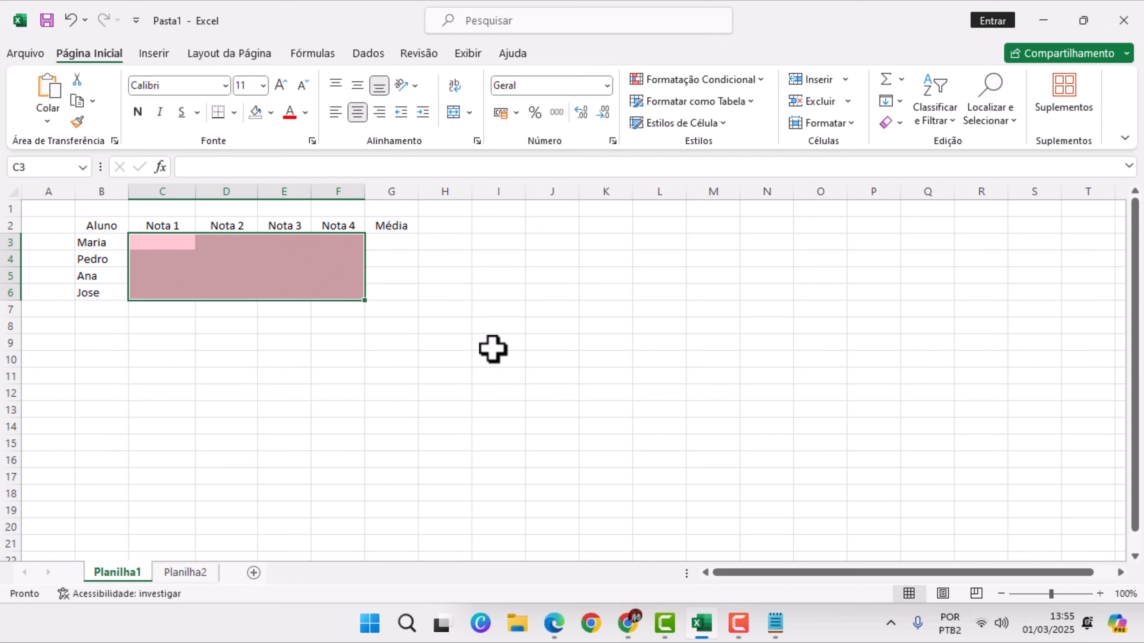
# Check the threshold and colour of the third grade rule in the Notepad notes and return to Excel
pyautogui.click(775, 623)
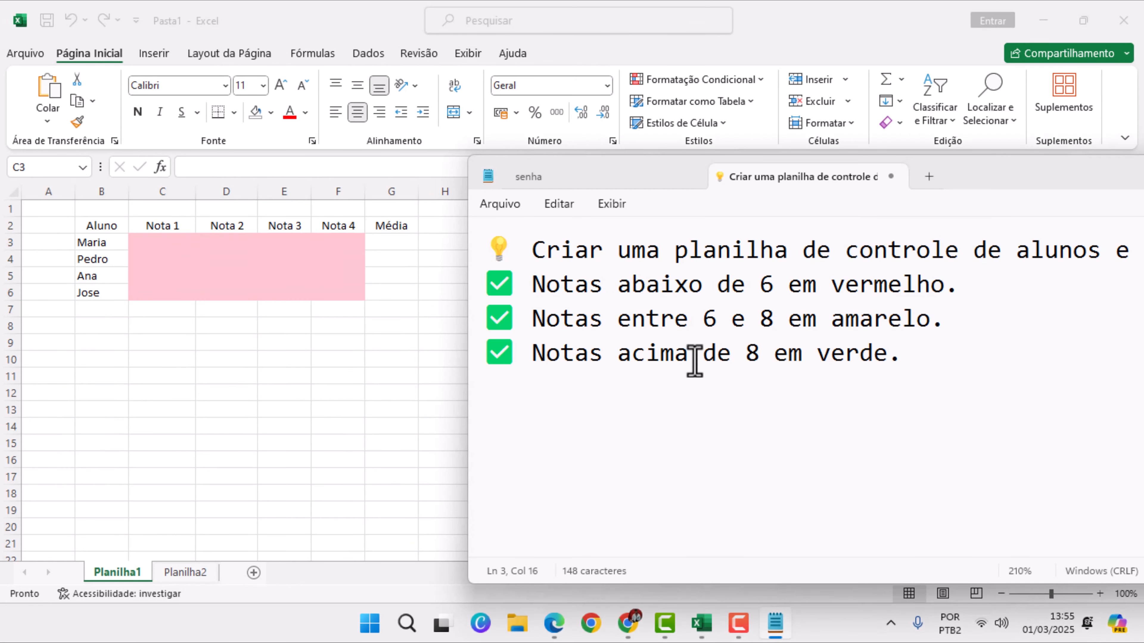
pyautogui.moveTo(746, 356); pyautogui.dragTo(887, 365)
pyautogui.hotkey('alt', 'Tab')
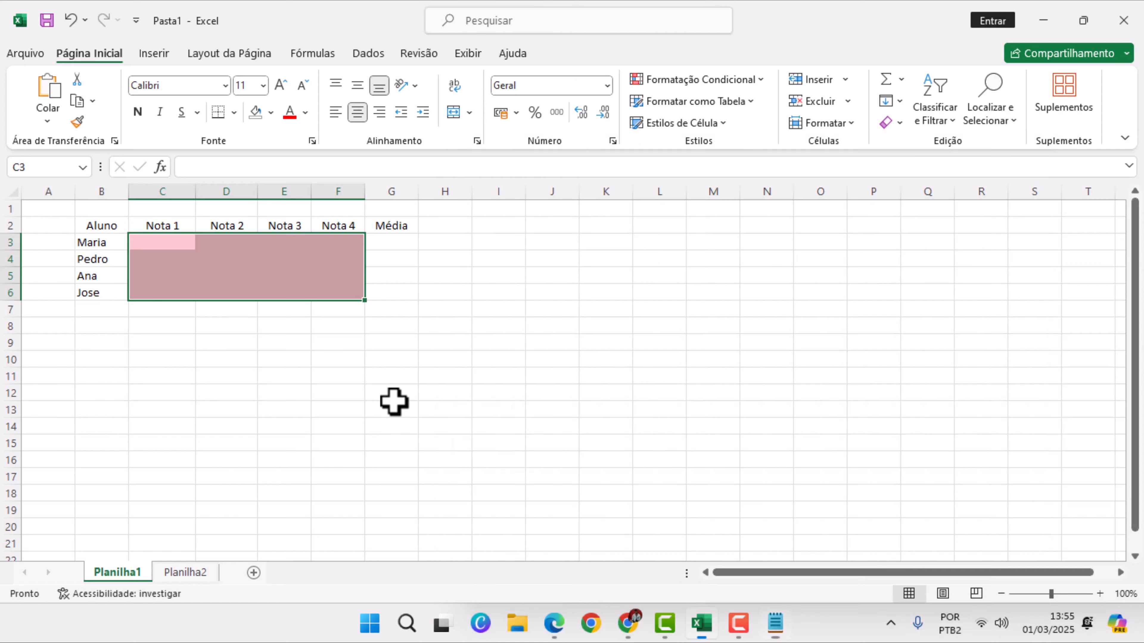
# Apply an É Maior do que 8 rule to C3:F6 with Preenchimento Verde e Texto Verde Escuro
pyautogui.click(710, 82)
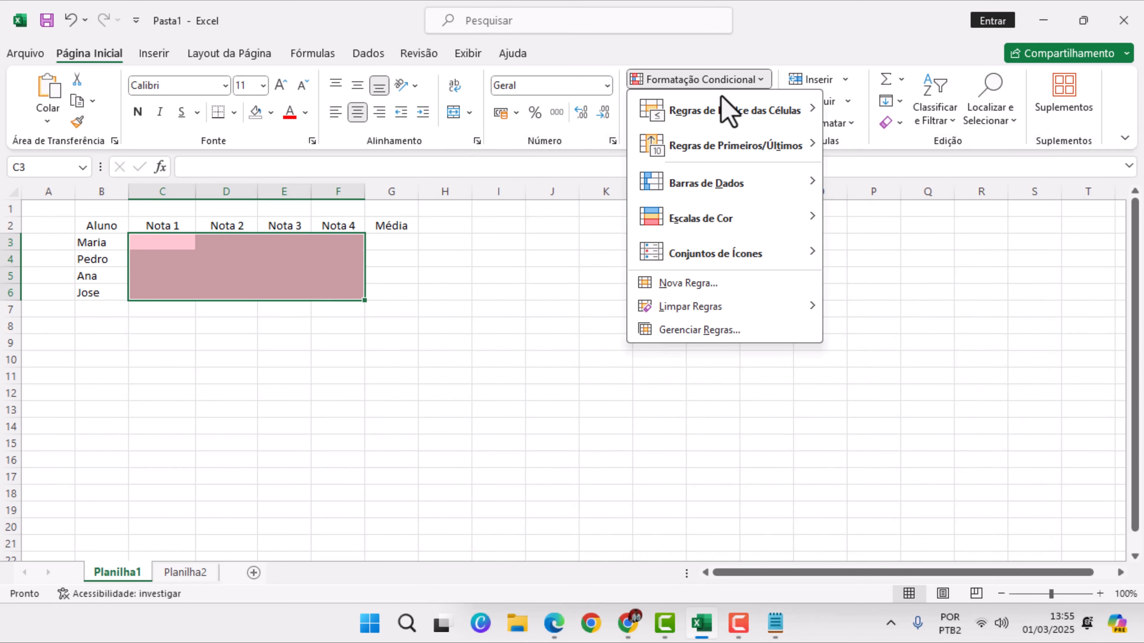
pyautogui.moveTo(730, 118)
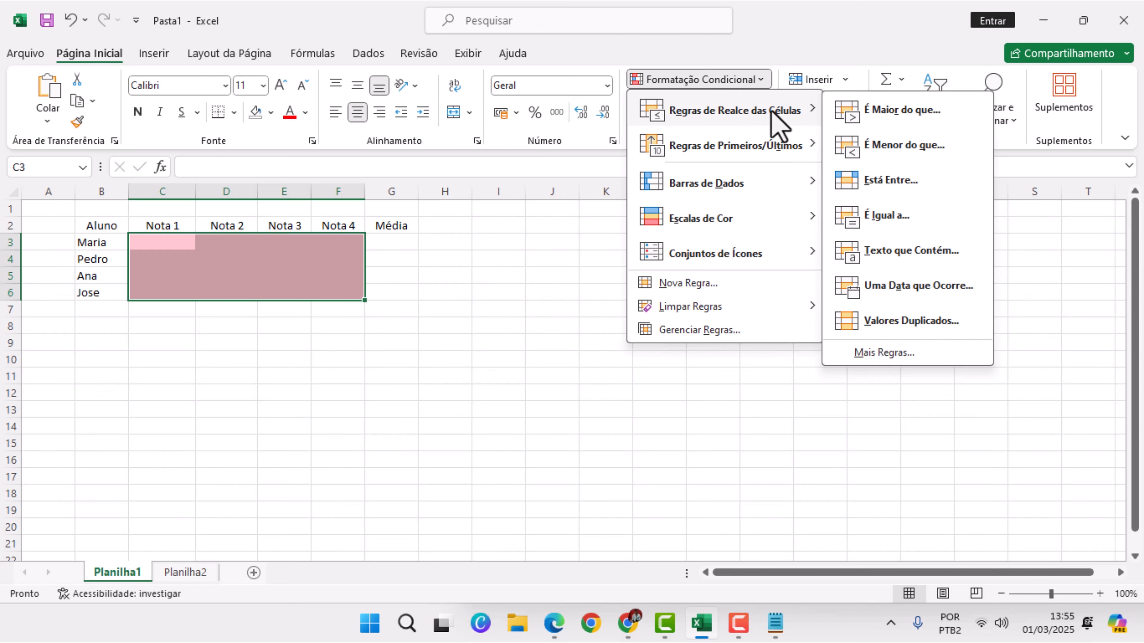
pyautogui.click(909, 116)
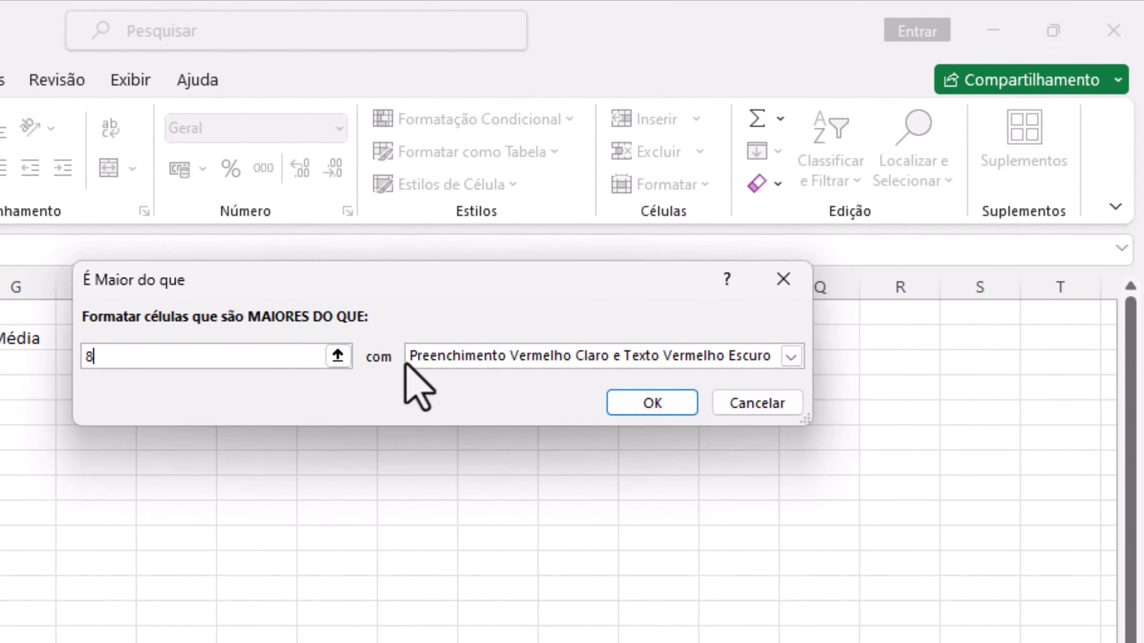
pyautogui.click(512, 356)
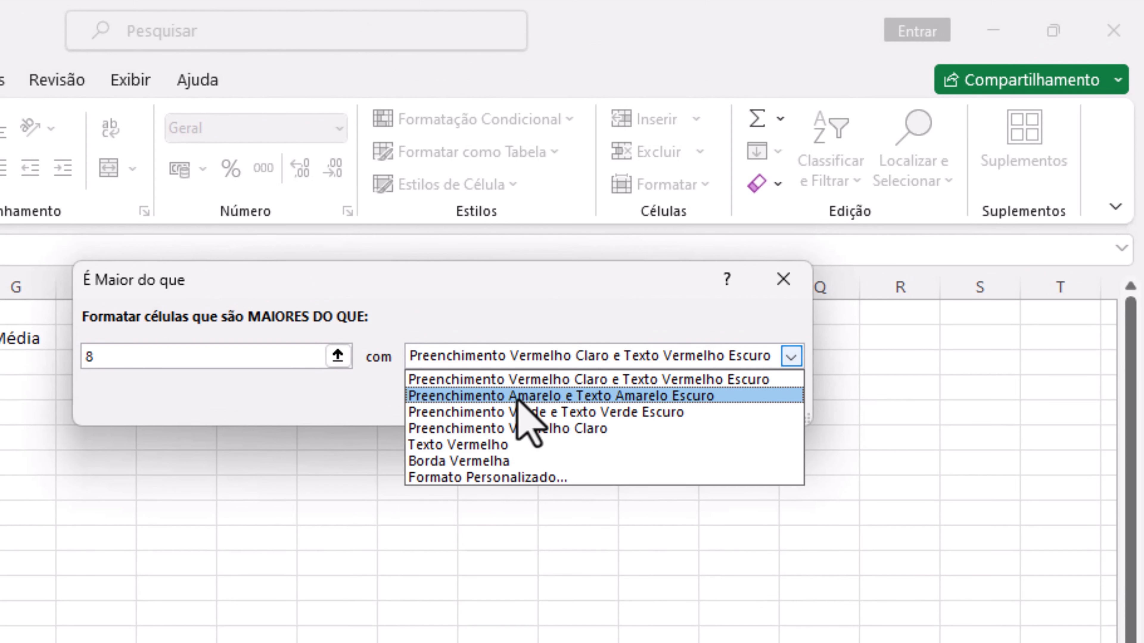
pyautogui.click(522, 418)
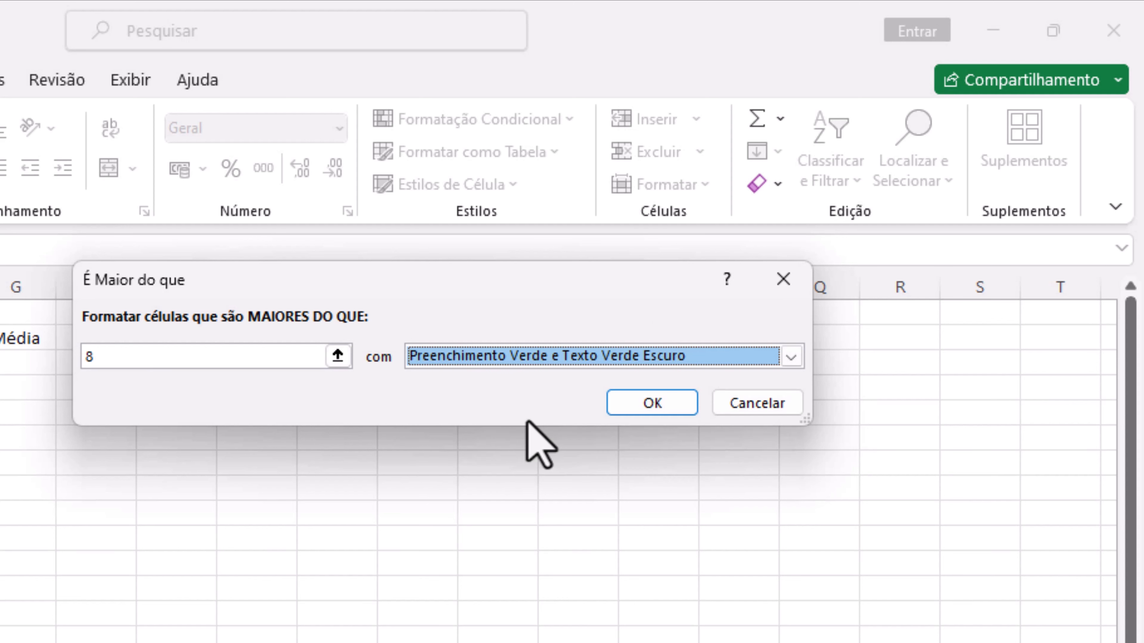
pyautogui.click(648, 401)
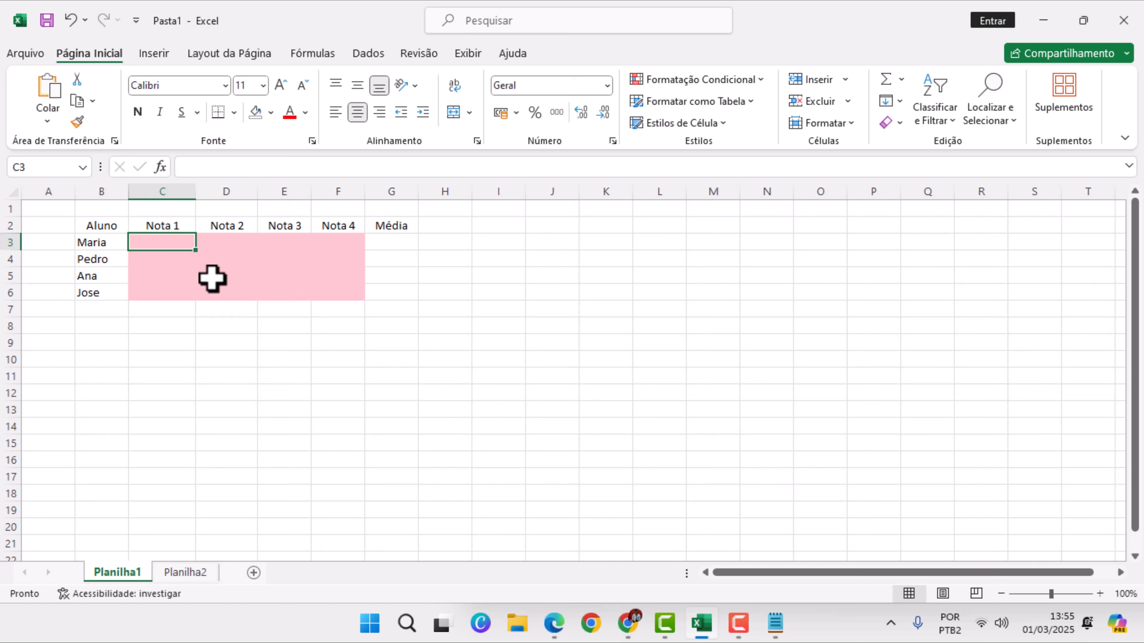
# Enter the Nota 1 grades 5, 10, 6,5 and 7 in C3:C6
pyautogui.write('5')
pyautogui.press('Return')
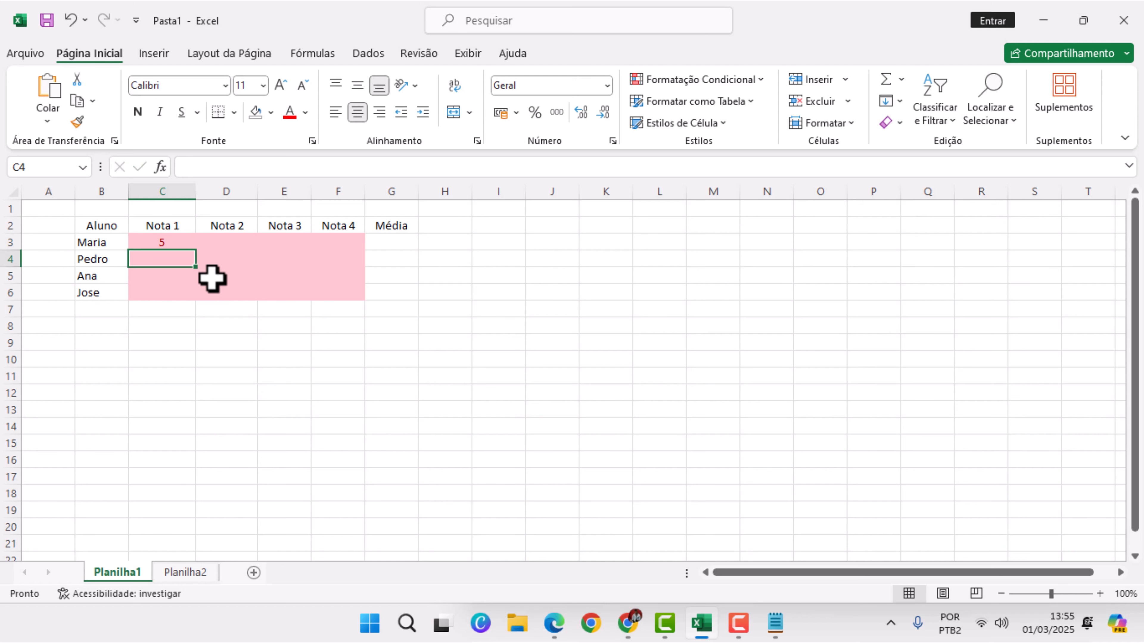
pyautogui.write('10')
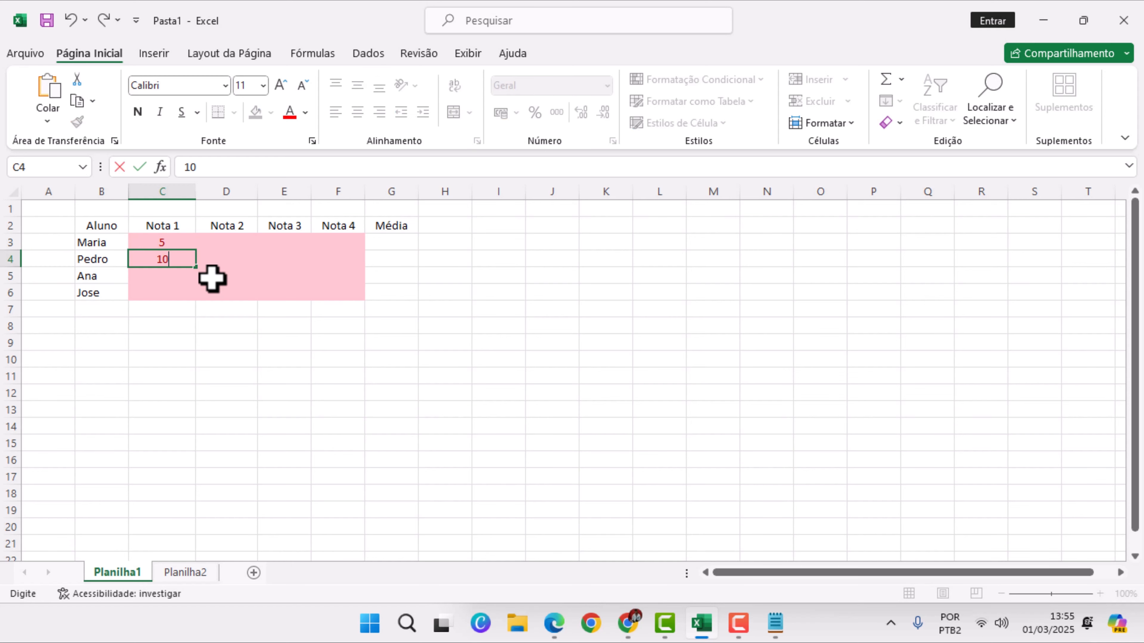
pyautogui.press('Return')
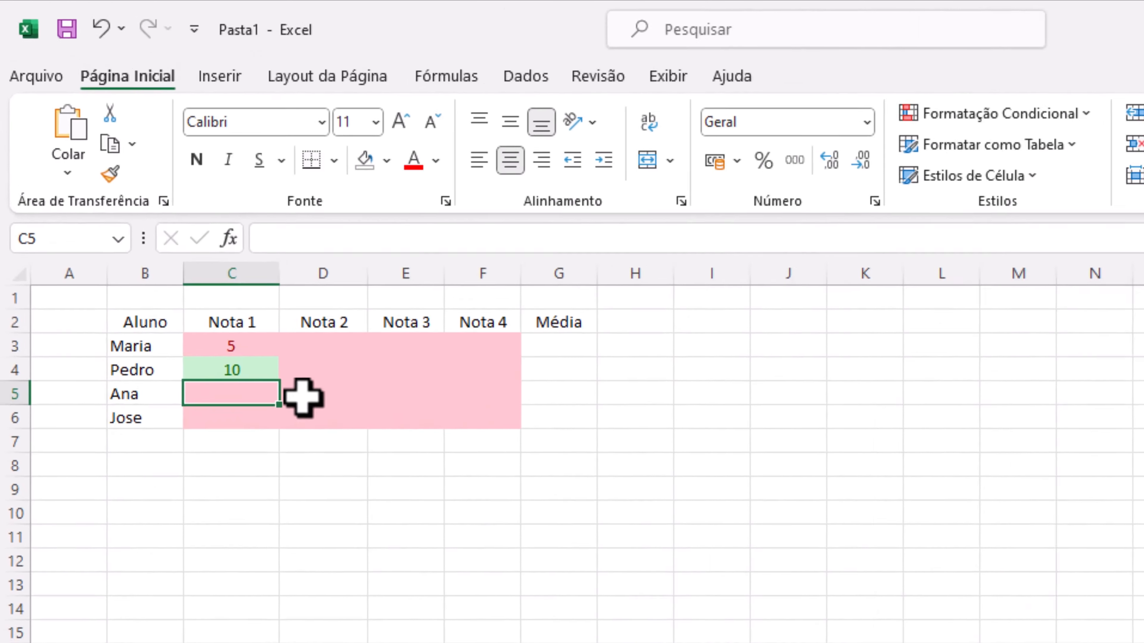
pyautogui.write('6')
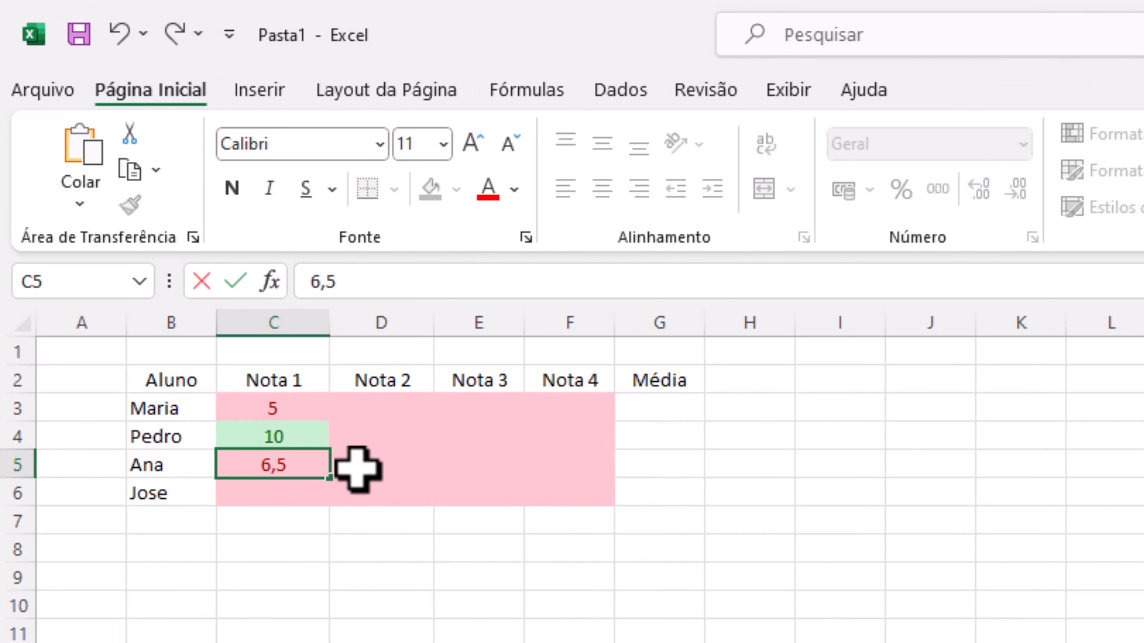
pyautogui.write(',5')
pyautogui.press('Return')
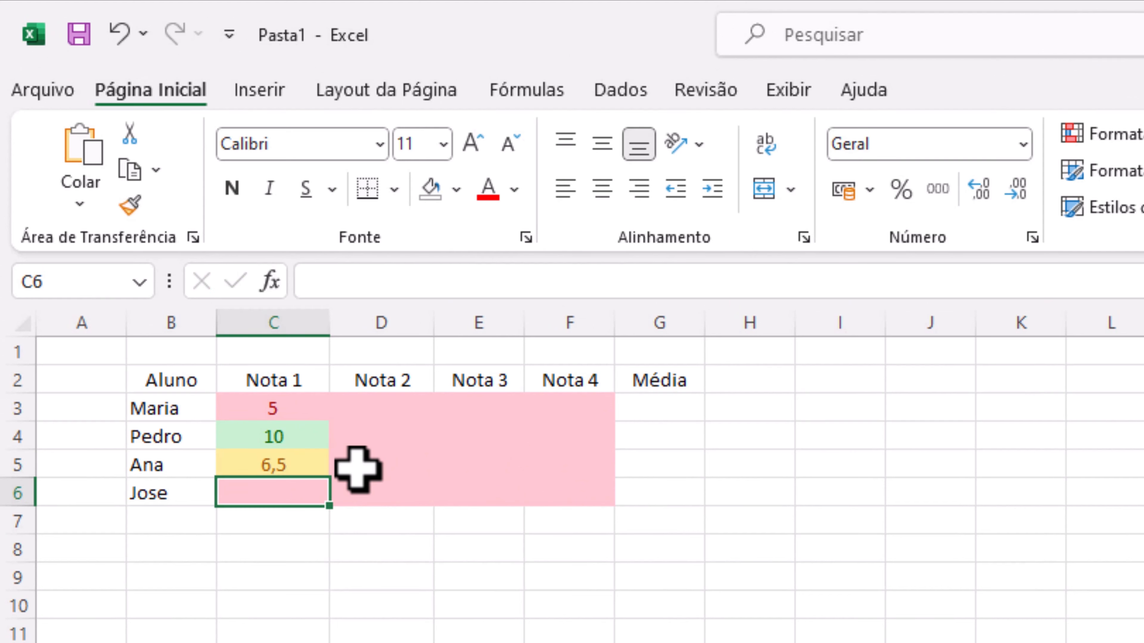
pyautogui.write('7')
pyautogui.press('Return')
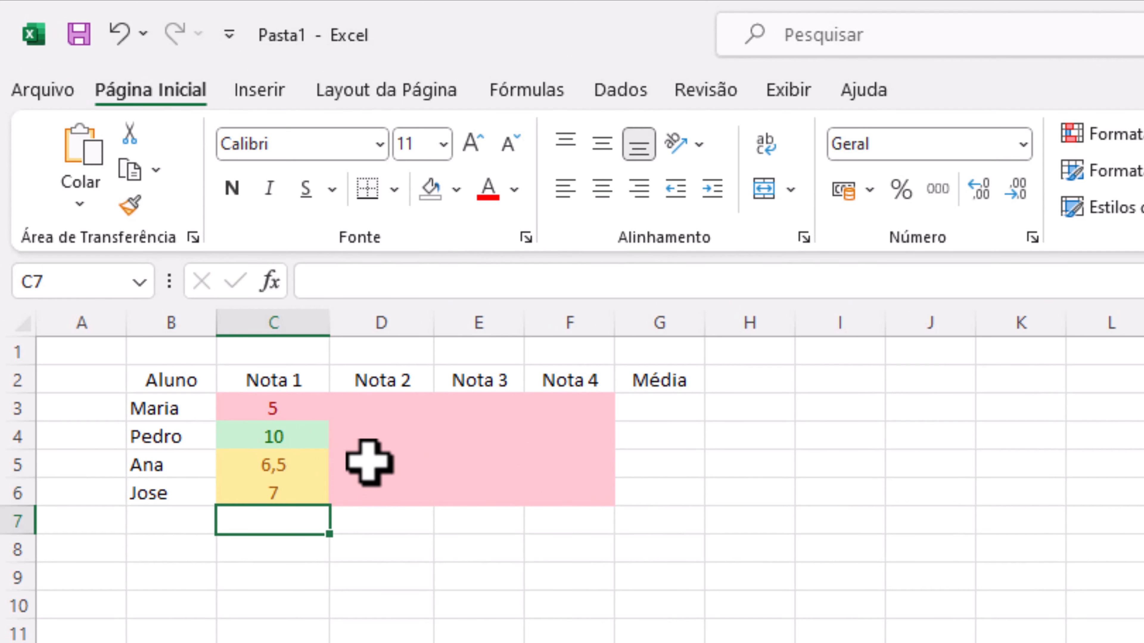
# Enter the Nota 2 grades 10, 10, 5 and 10 in D3:D6
pyautogui.click(395, 414)
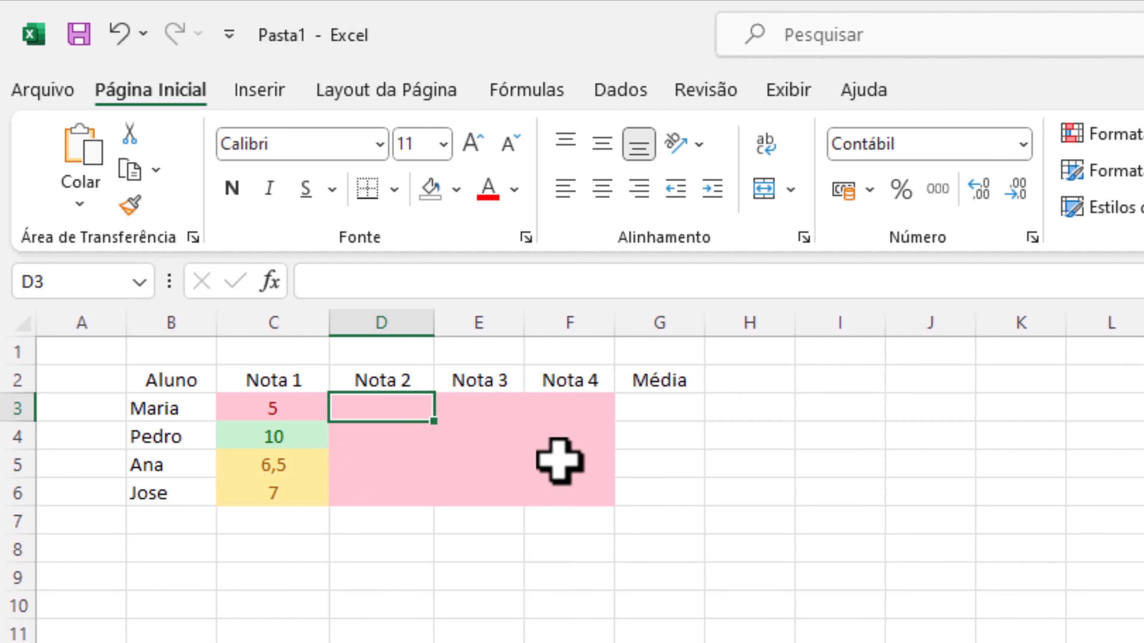
pyautogui.write('10')
pyautogui.press('Return')
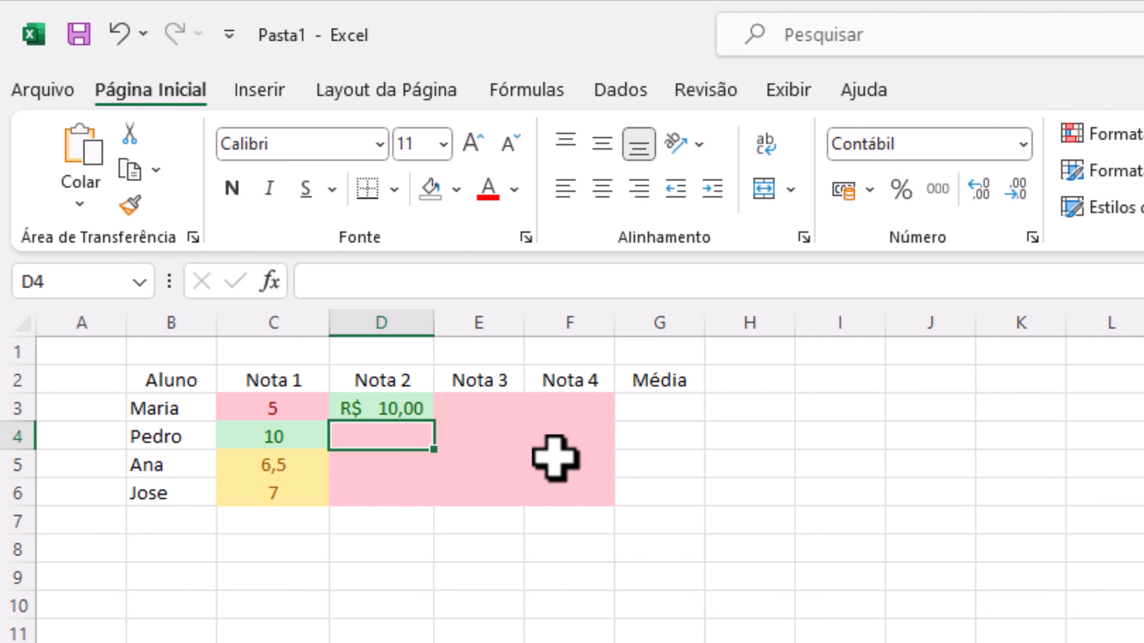
pyautogui.press('Up')
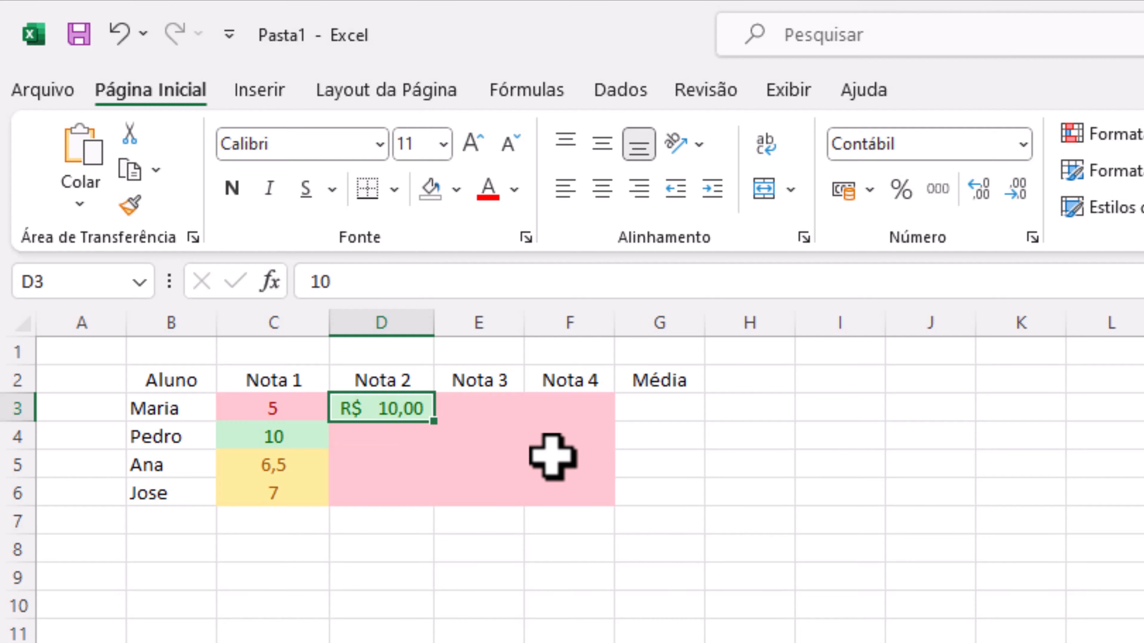
pyautogui.click(401, 434)
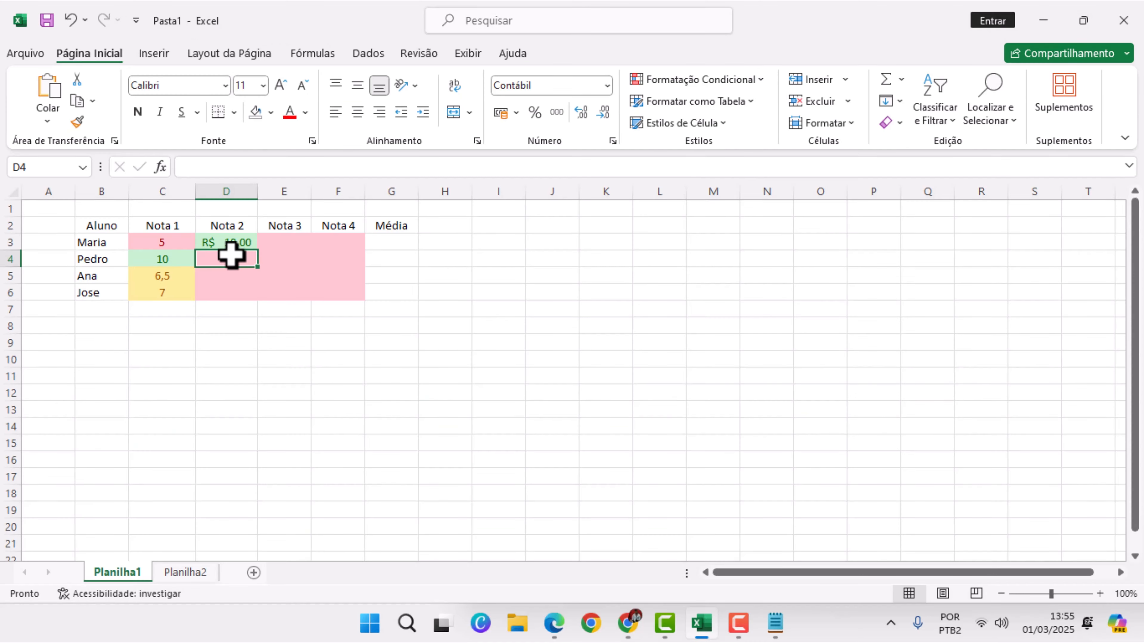
pyautogui.write('10')
pyautogui.press('Return')
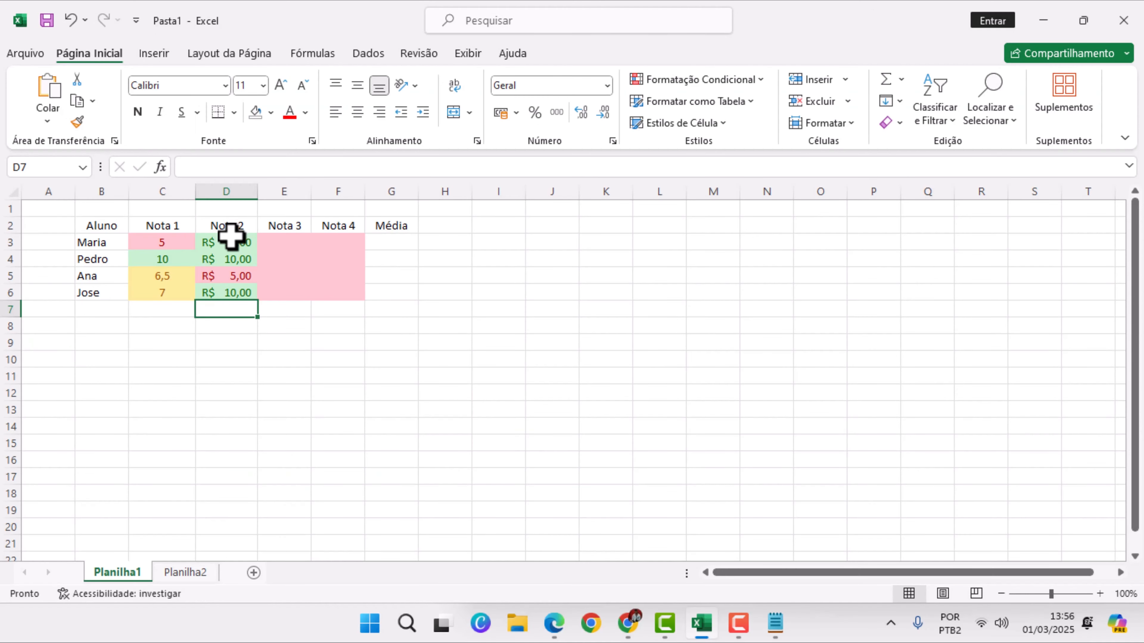
# Set the Nota 2 grades in D3:D6 to the Geral number format and centre them horizontally
pyautogui.moveTo(230, 236); pyautogui.dragTo(237, 294)
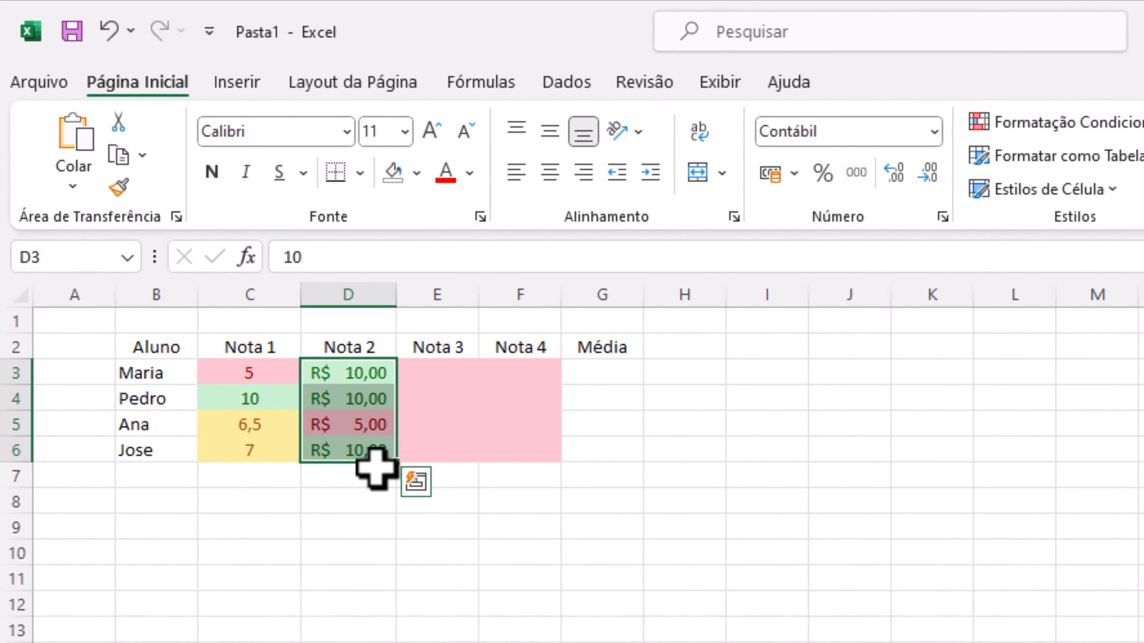
pyautogui.click(383, 426)
pyautogui.moveTo(378, 373); pyautogui.dragTo(358, 444)
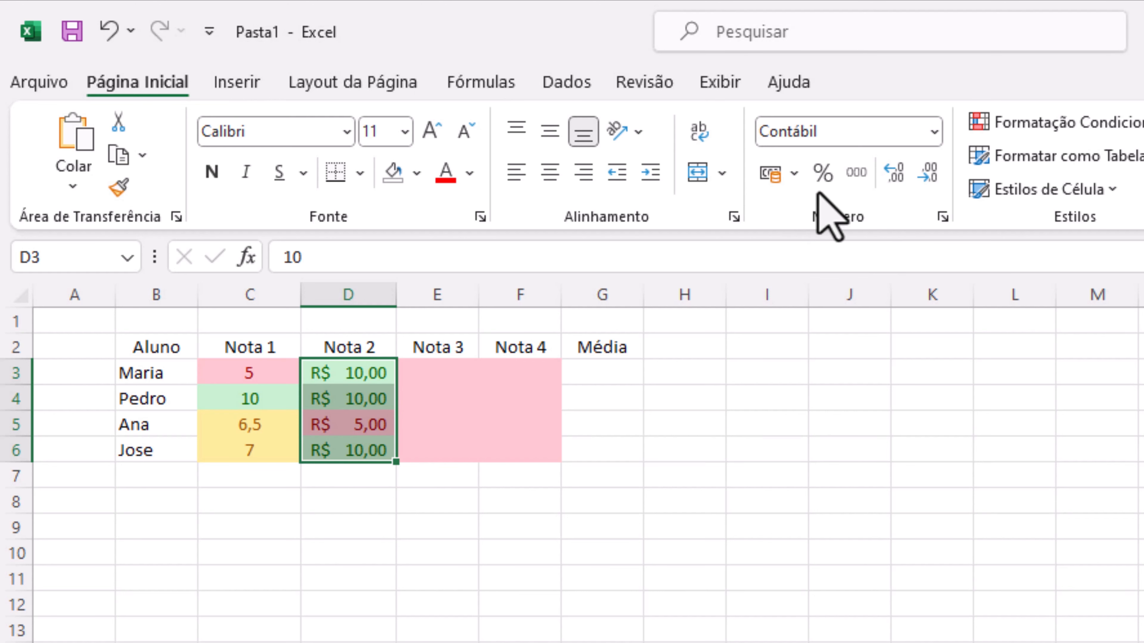
pyautogui.press('super+plus')
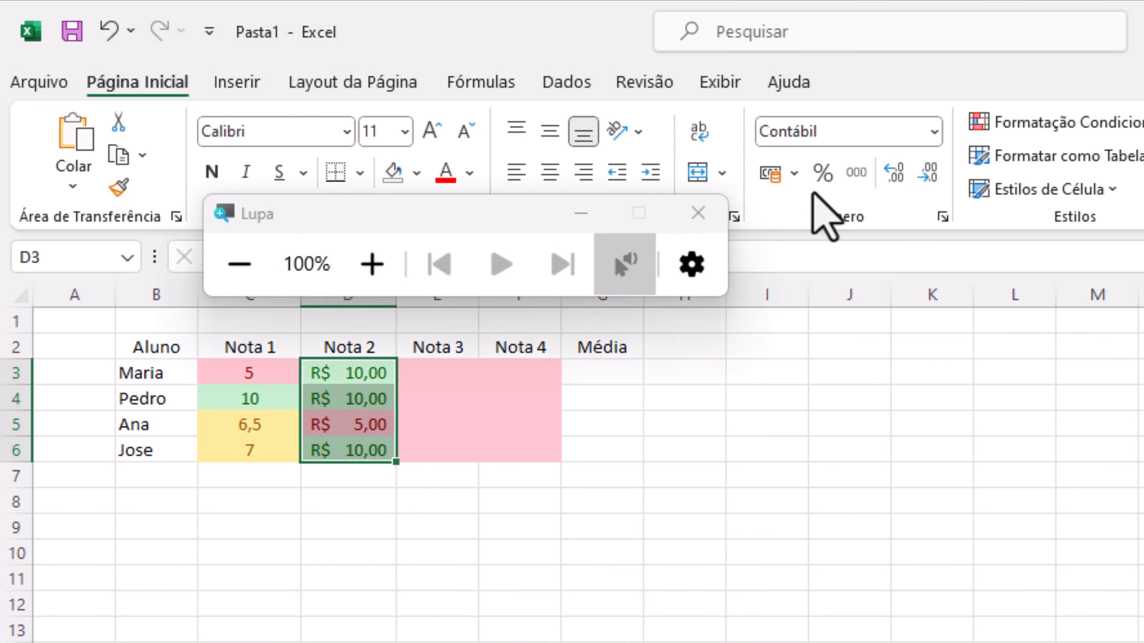
pyautogui.click(590, 212)
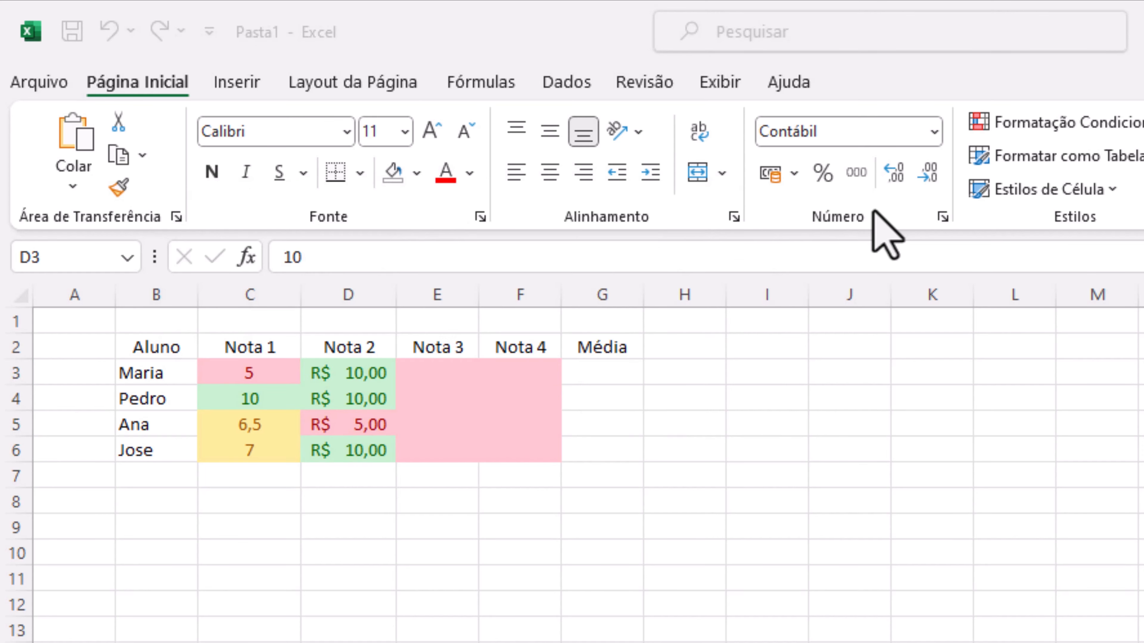
pyautogui.press('super+plus')
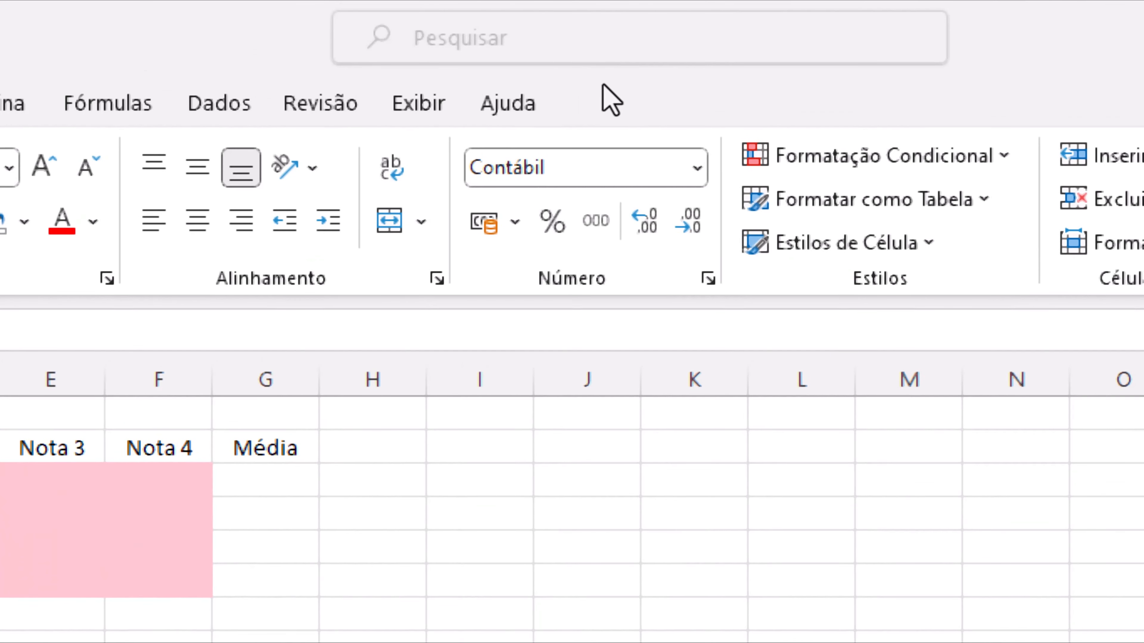
pyautogui.click(697, 168)
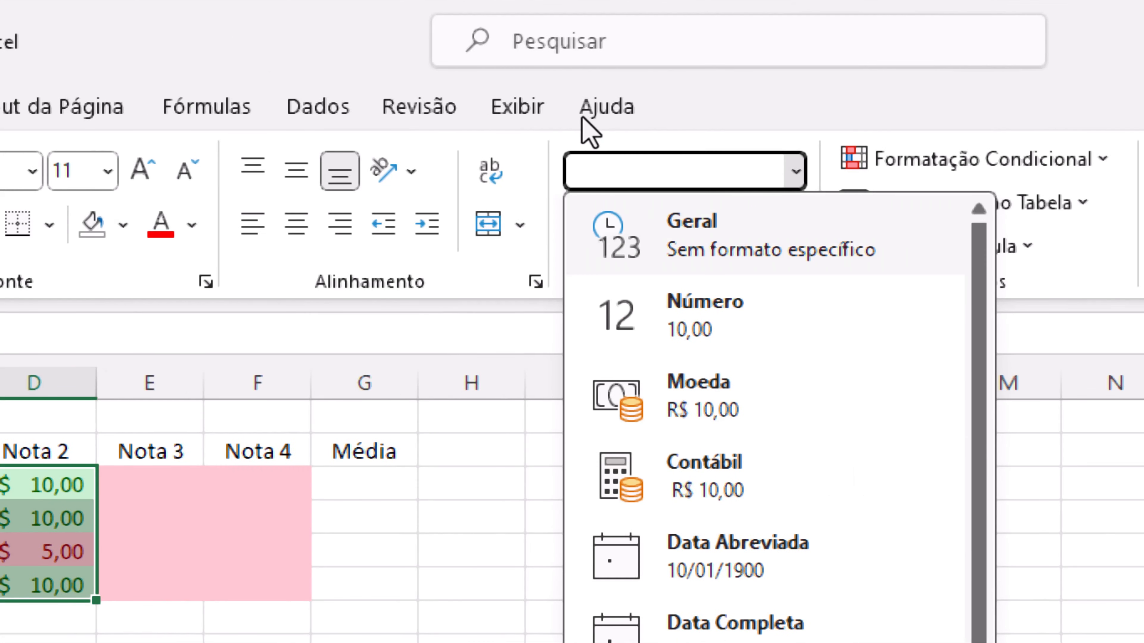
pyautogui.click(690, 234)
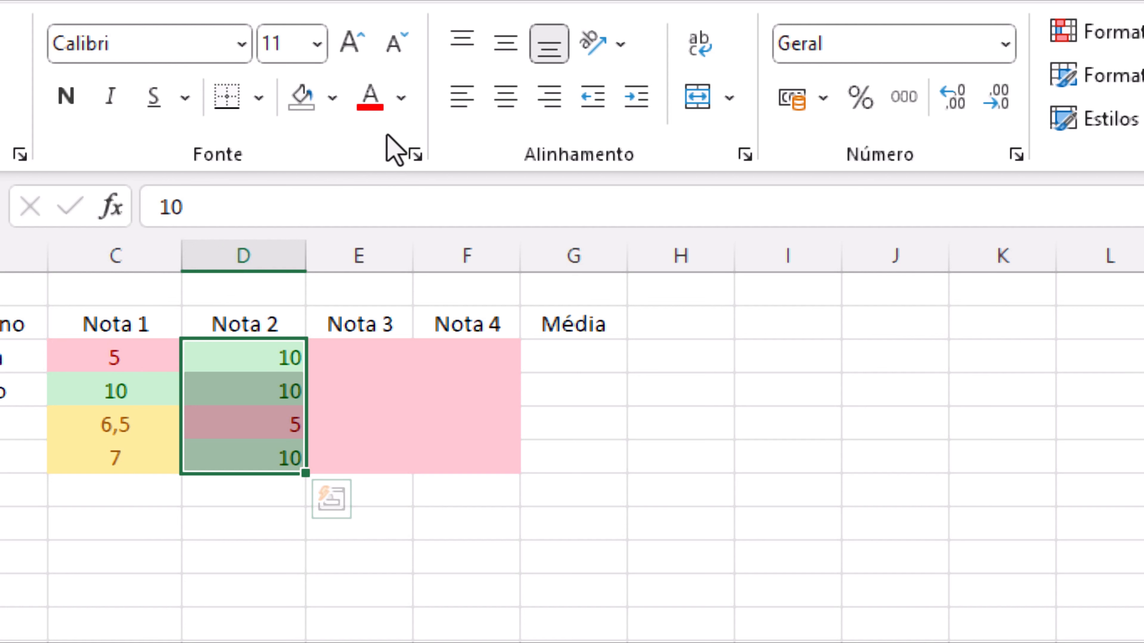
pyautogui.click(506, 97)
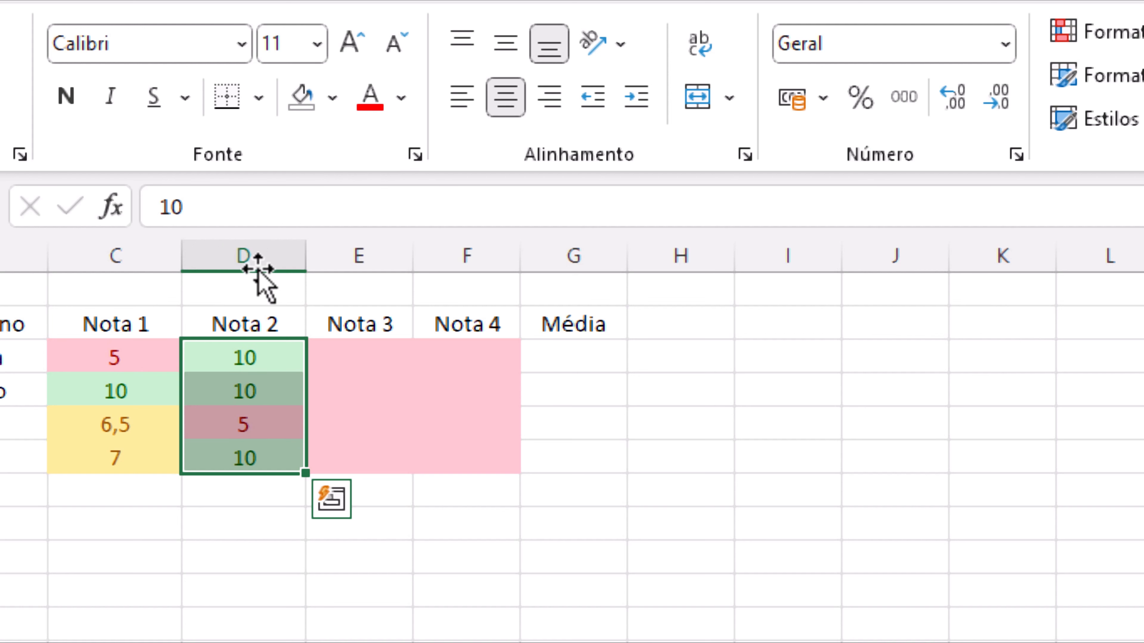
pyautogui.click(360, 355)
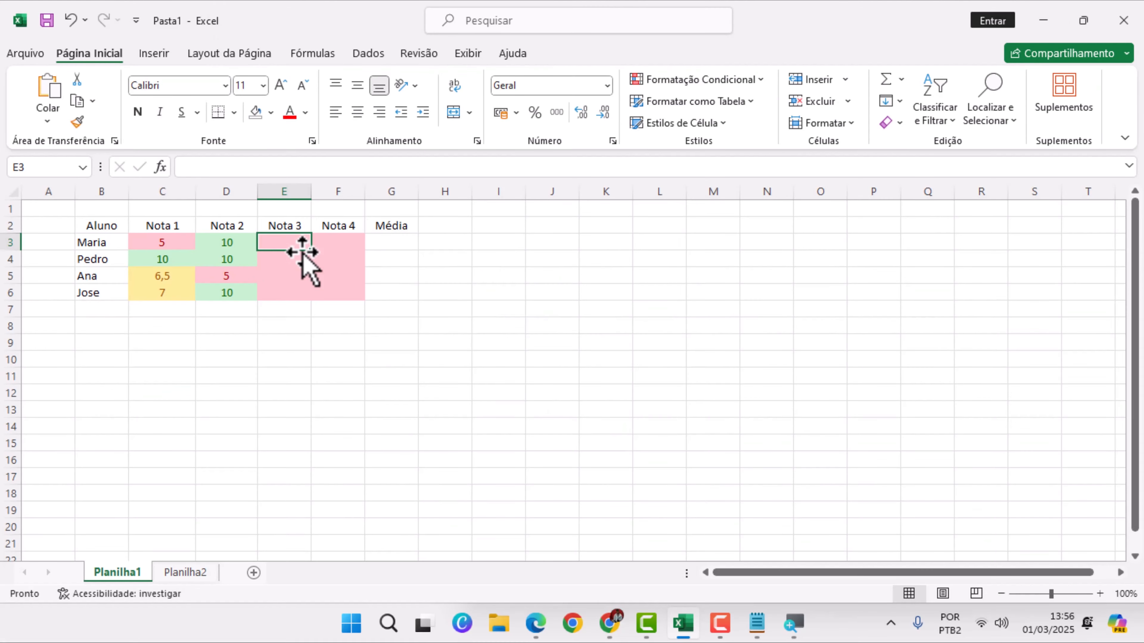